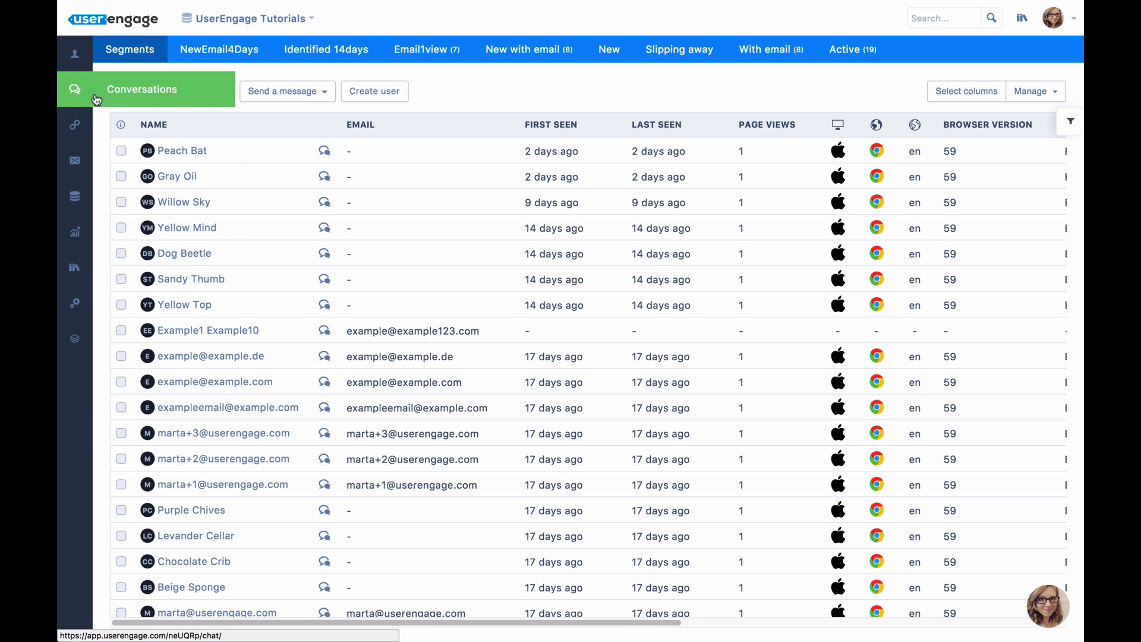
mouse_move(70, 171)
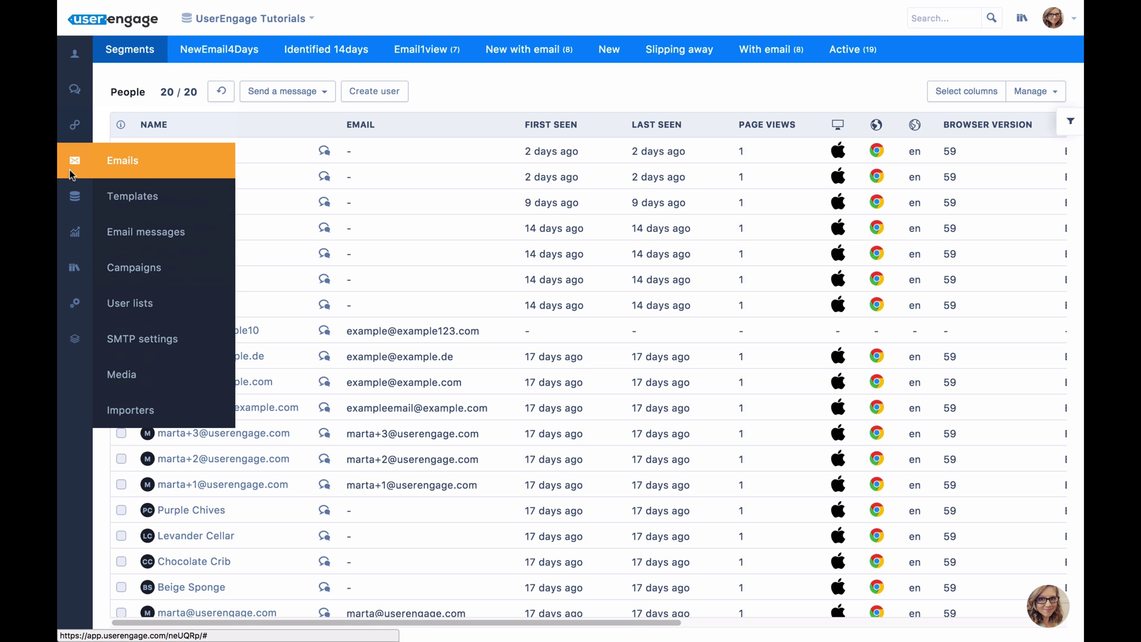
mouse_move(80, 128)
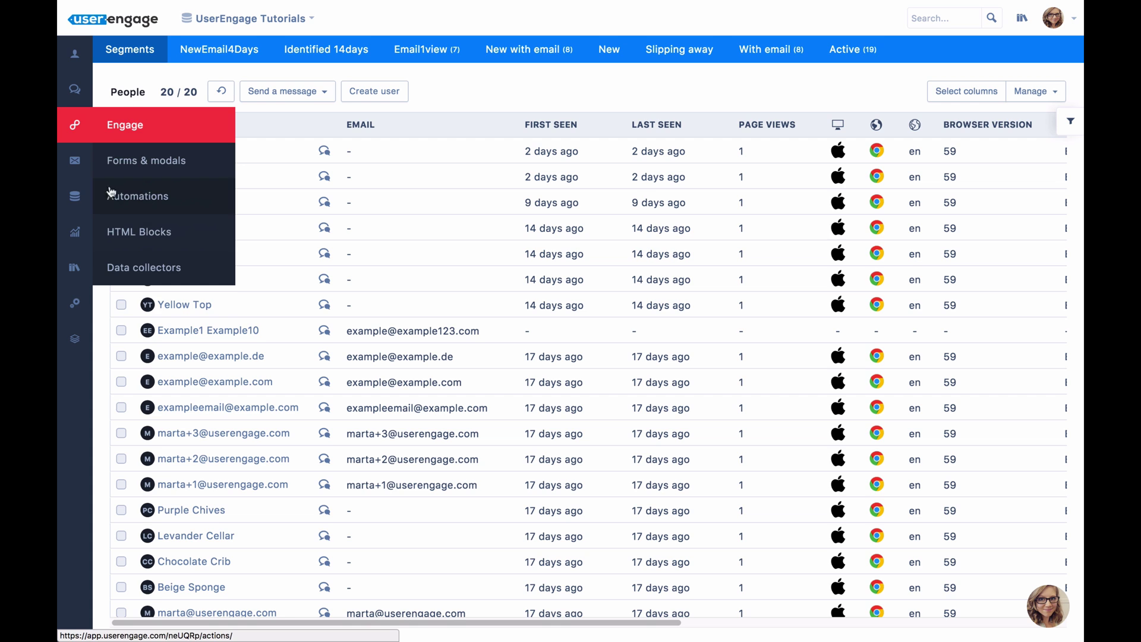
mouse_move(79, 197)
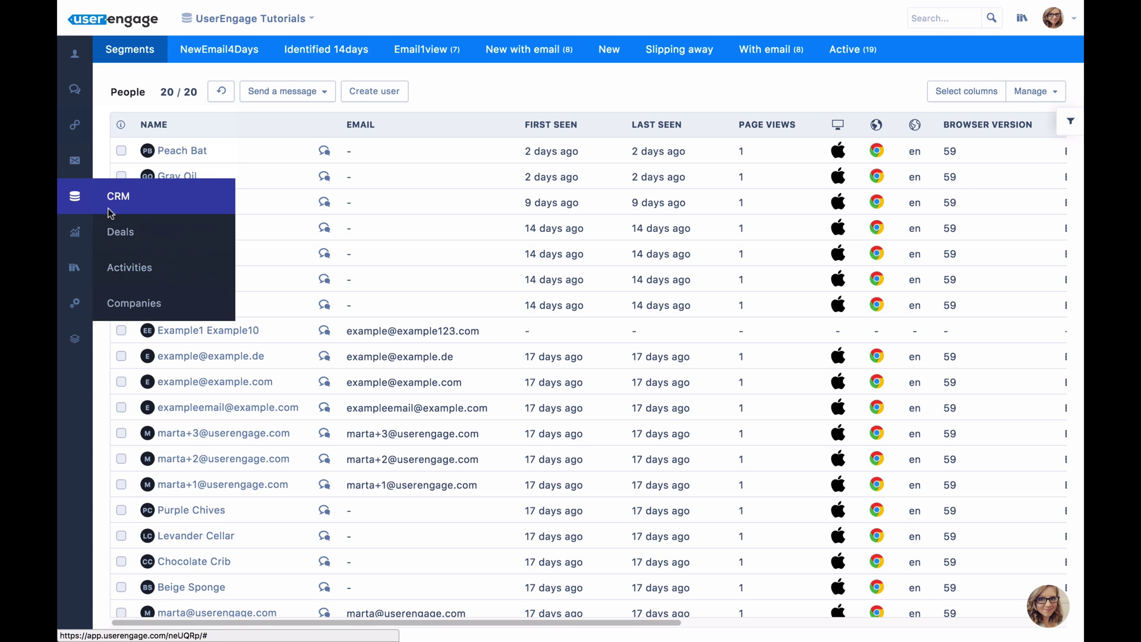
mouse_move(69, 240)
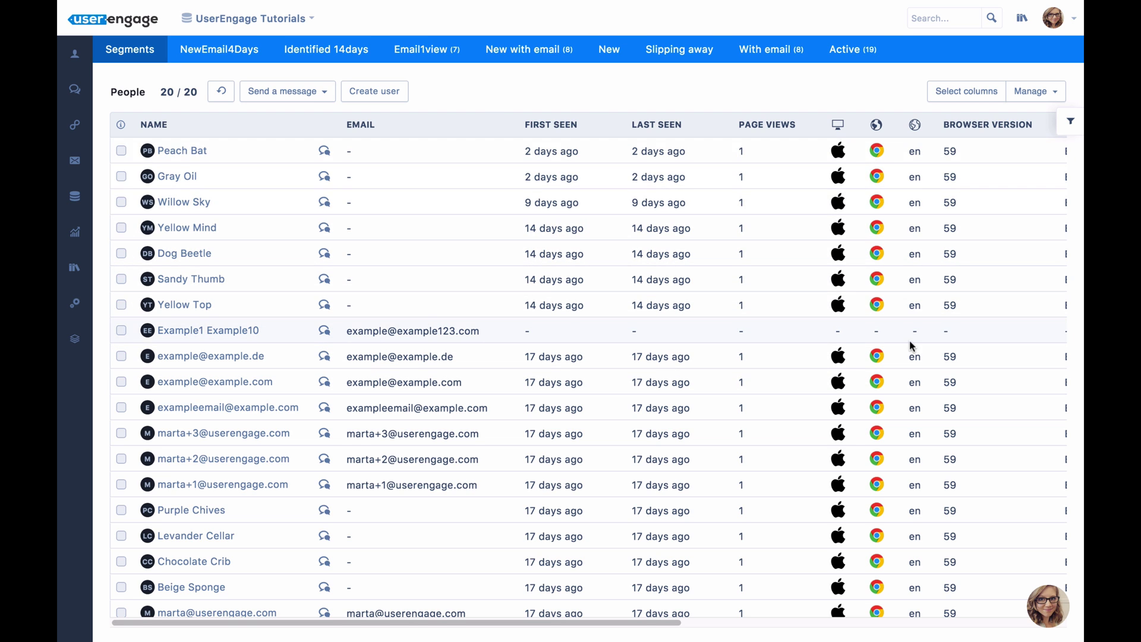
left_click(1044, 624)
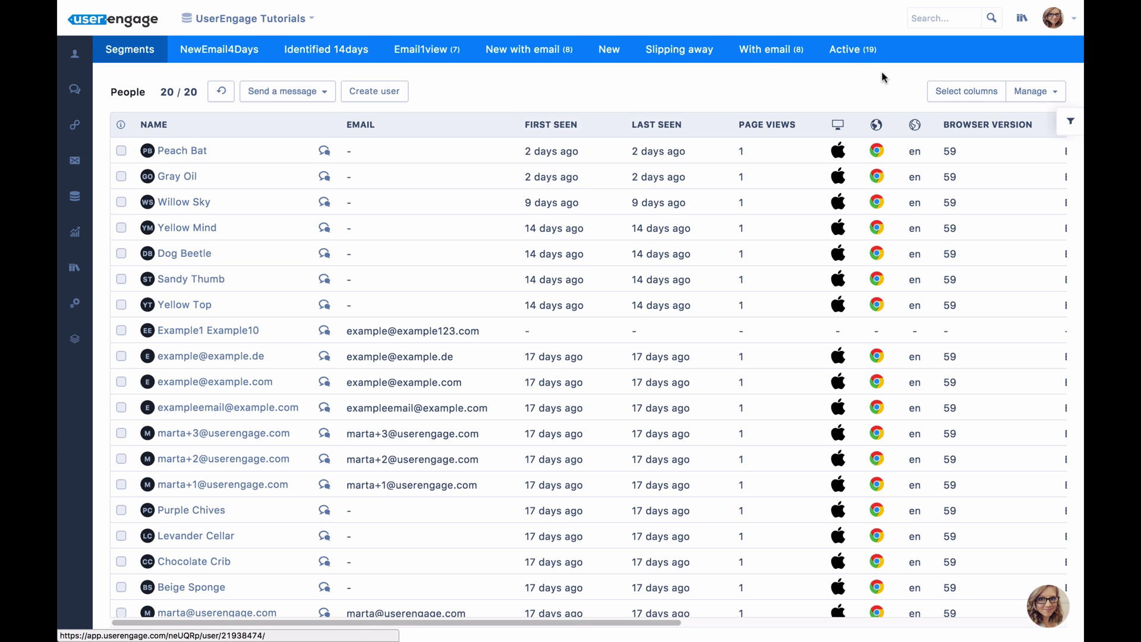
- Open the people list's column settings and turn on the Lists and Country columns among the standard attributes
left_click(930, 97)
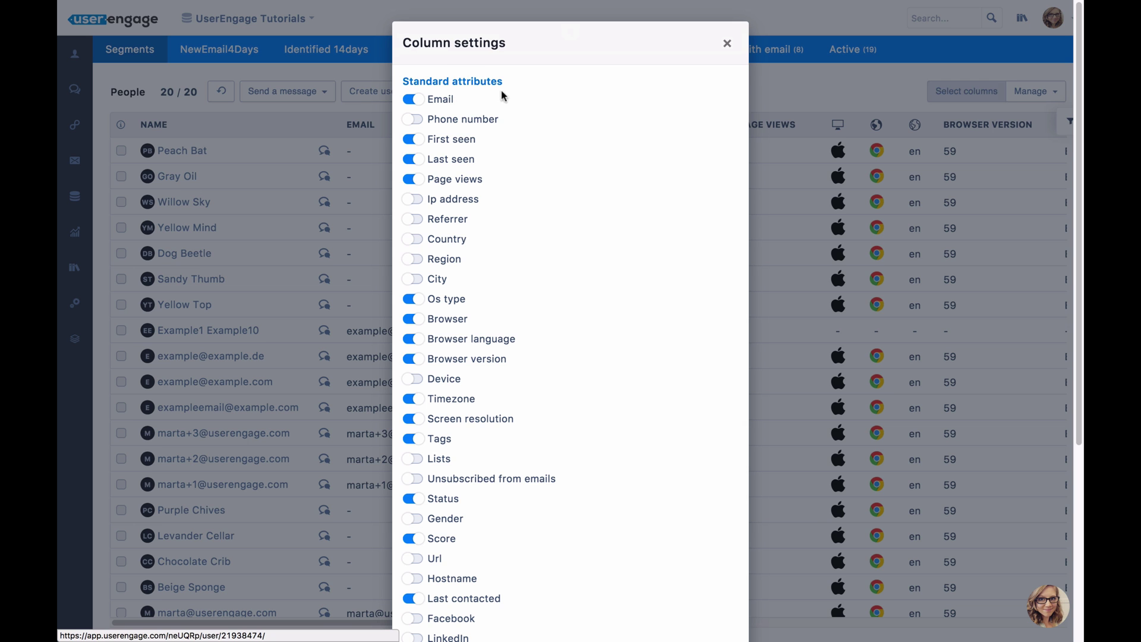
scroll(577, 138, "down", 5)
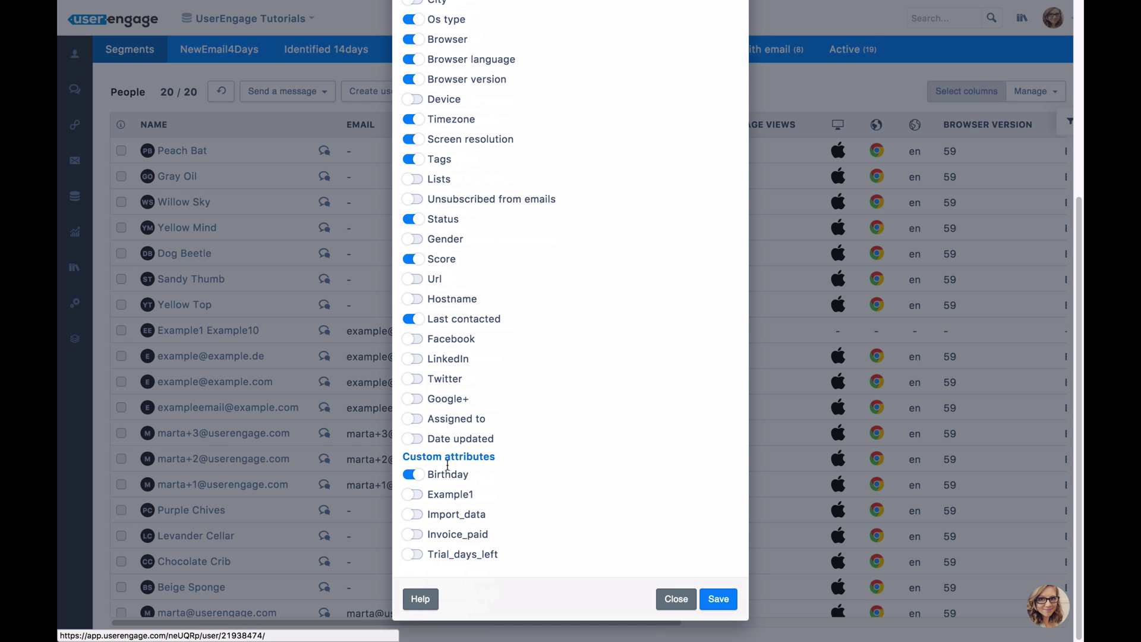
scroll(524, 301, "up", 5)
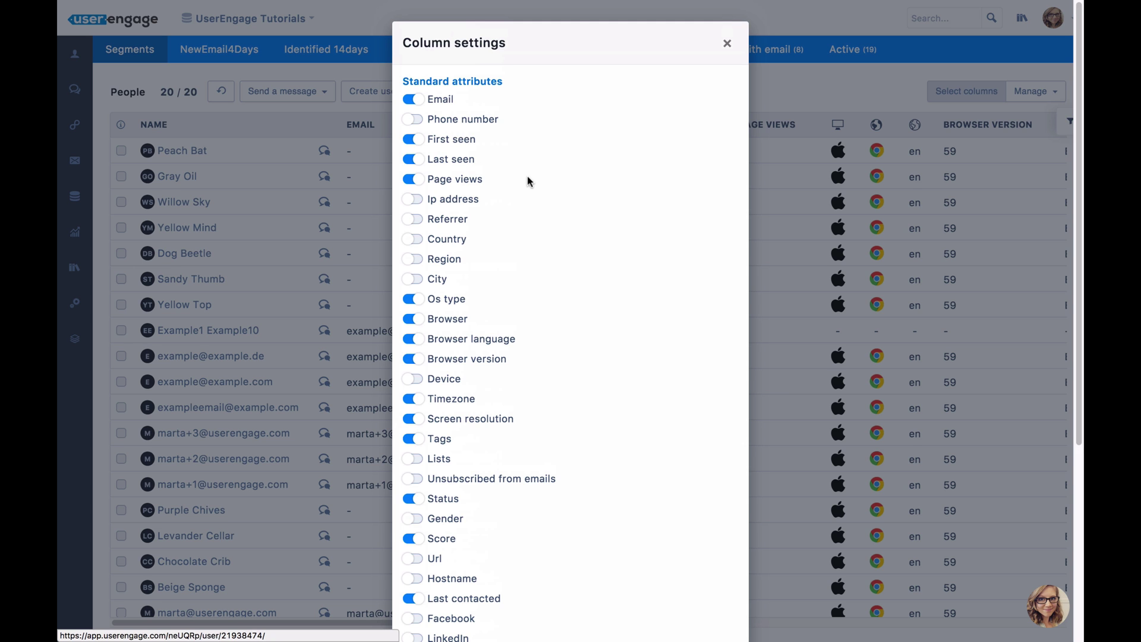
scroll(505, 271, "down", 3)
scroll(505, 272, "down", 1)
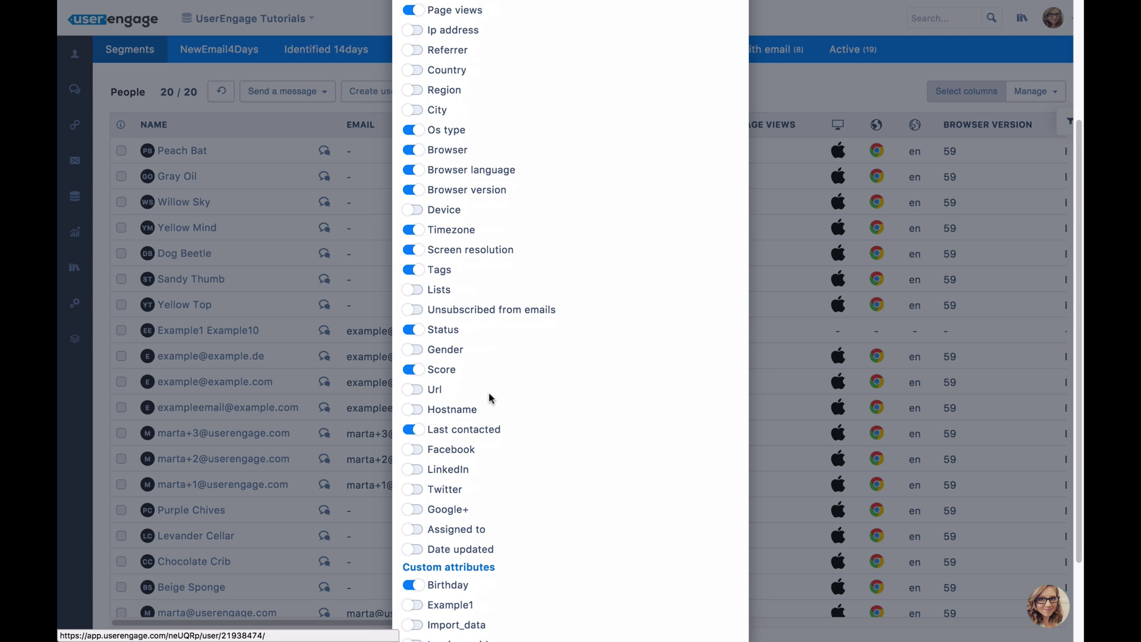
scroll(491, 396, "down", 1)
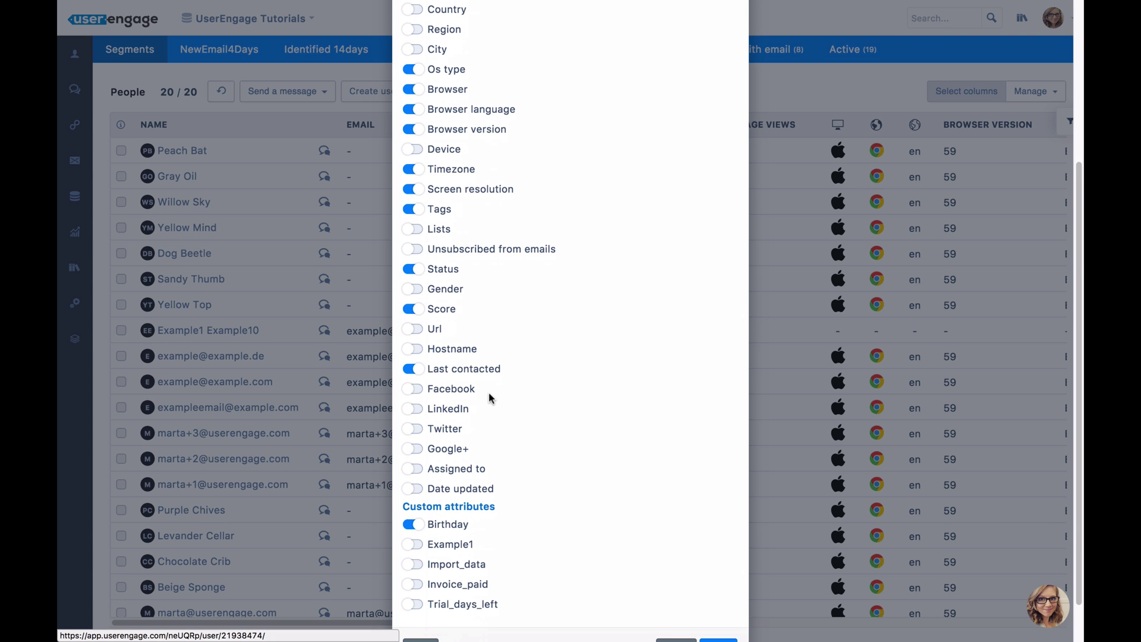
left_click(416, 230)
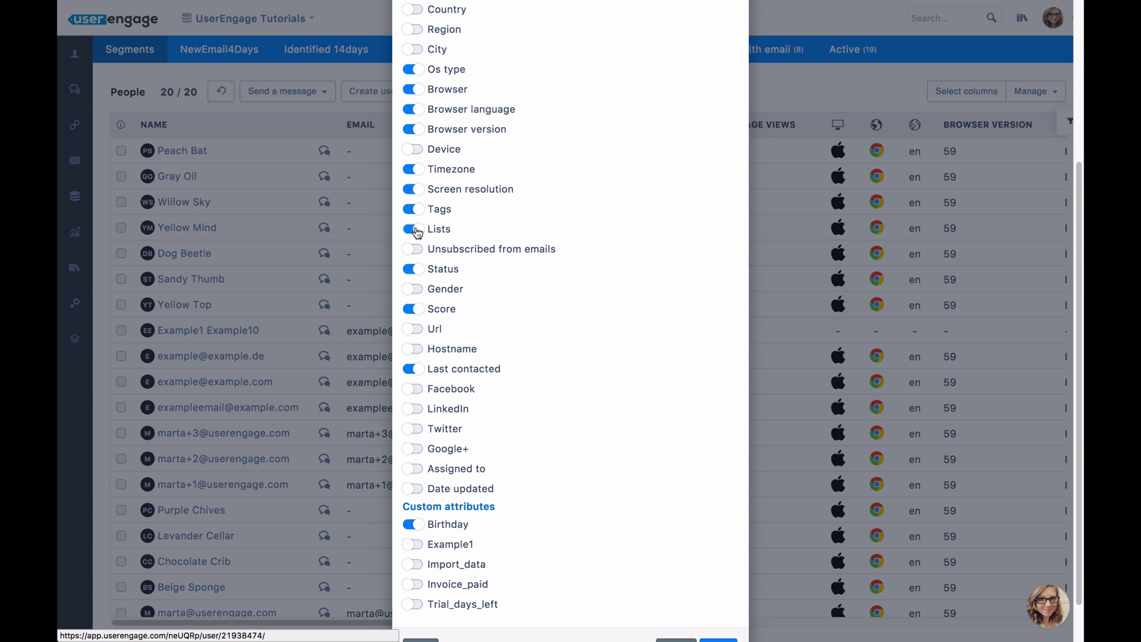
scroll(491, 153, "up", 2)
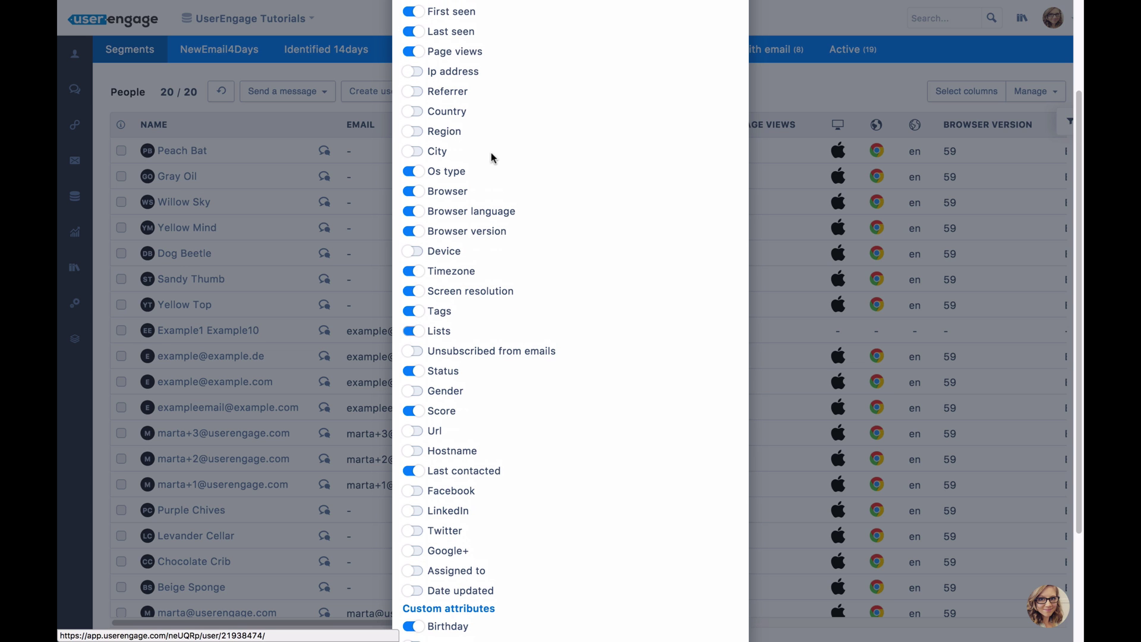
left_click(413, 112)
scroll(553, 163, "up", 3)
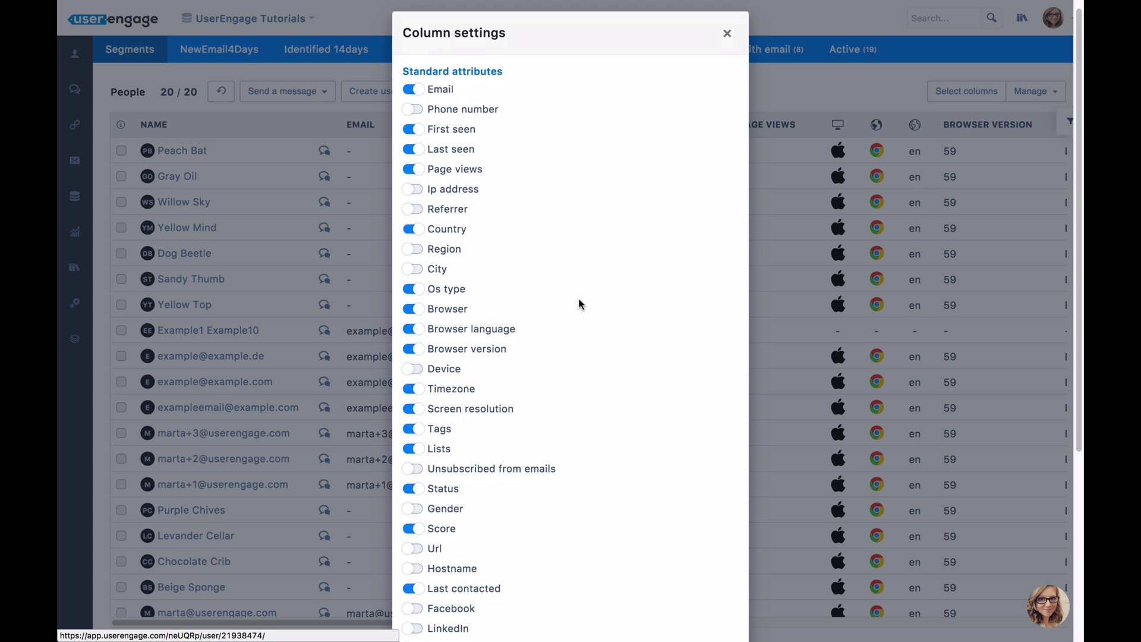
- Turn on the custom attribute column Trial_days_left, and close the column settings without saving
scroll(579, 302, "down", 5)
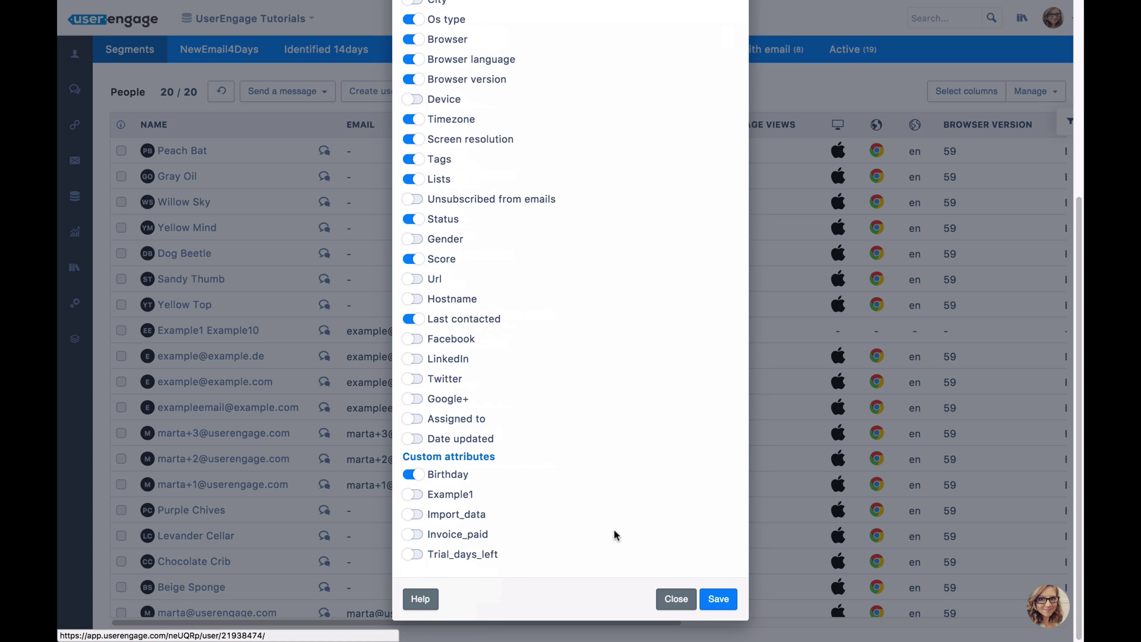
left_click(421, 555)
scroll(658, 347, "up", 3)
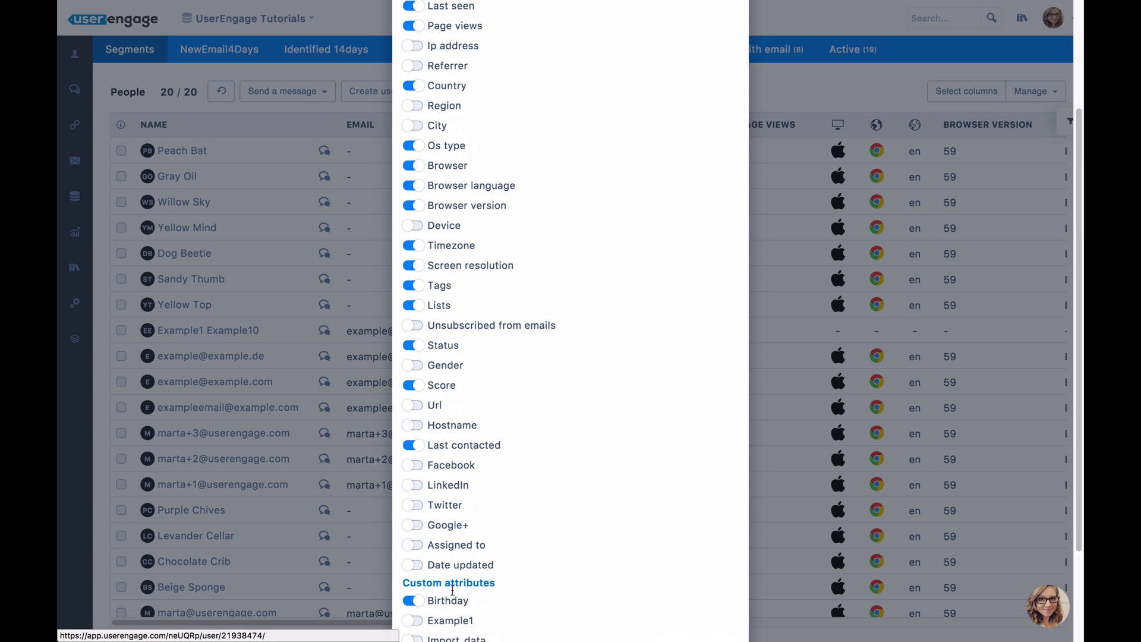
scroll(633, 280, "up", 4)
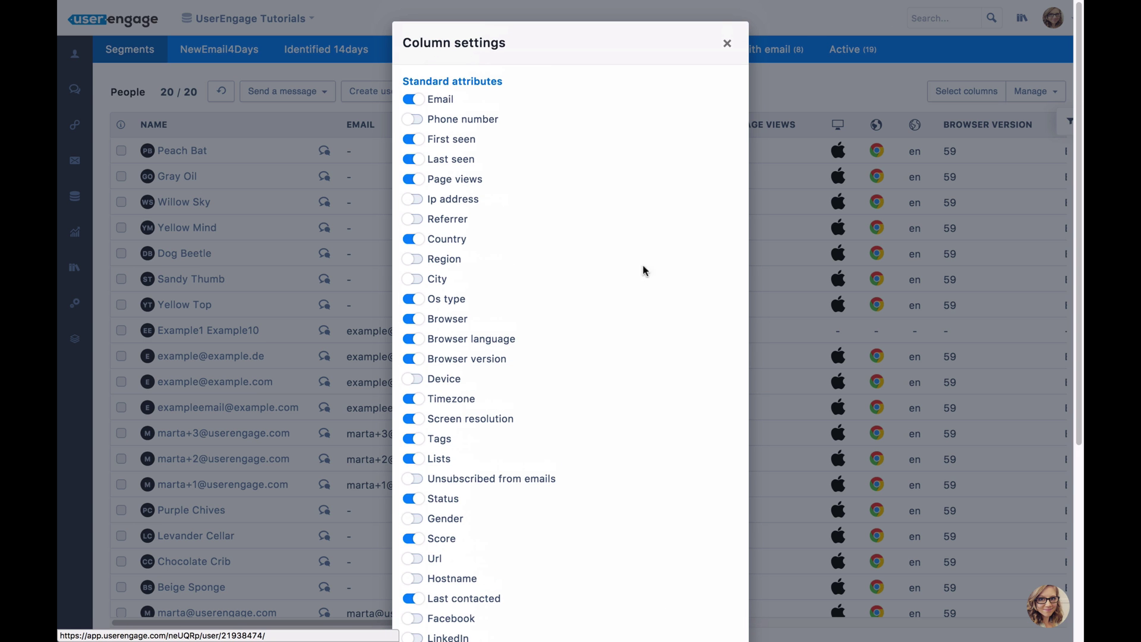
left_click(727, 45)
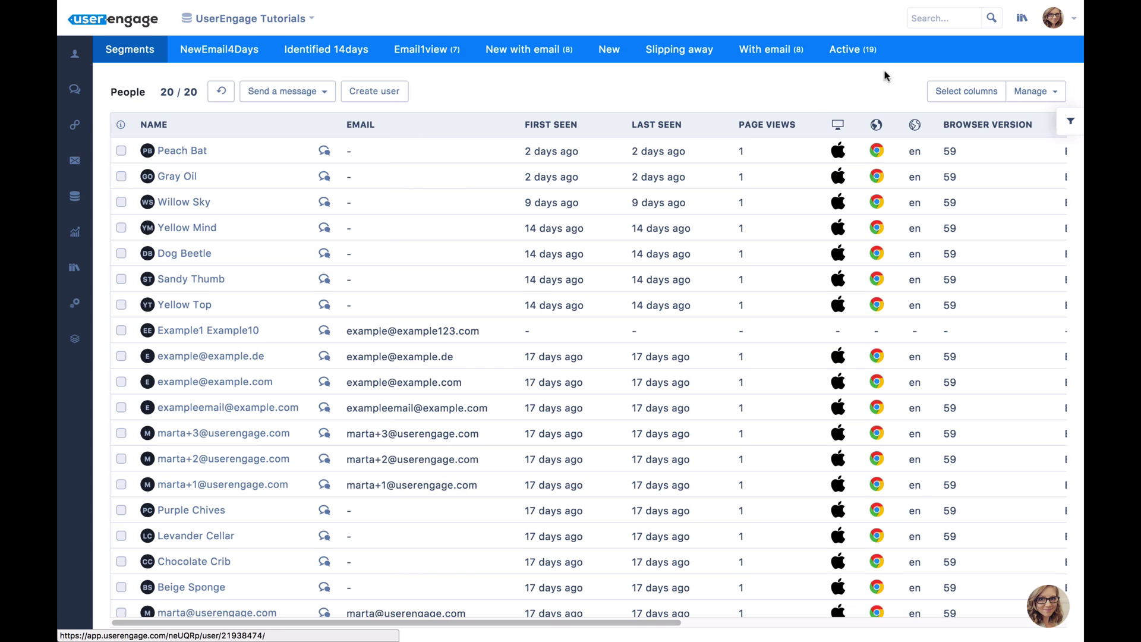
- Open the people filters and add an Email filter with the condition "has any value"
left_click(1069, 125)
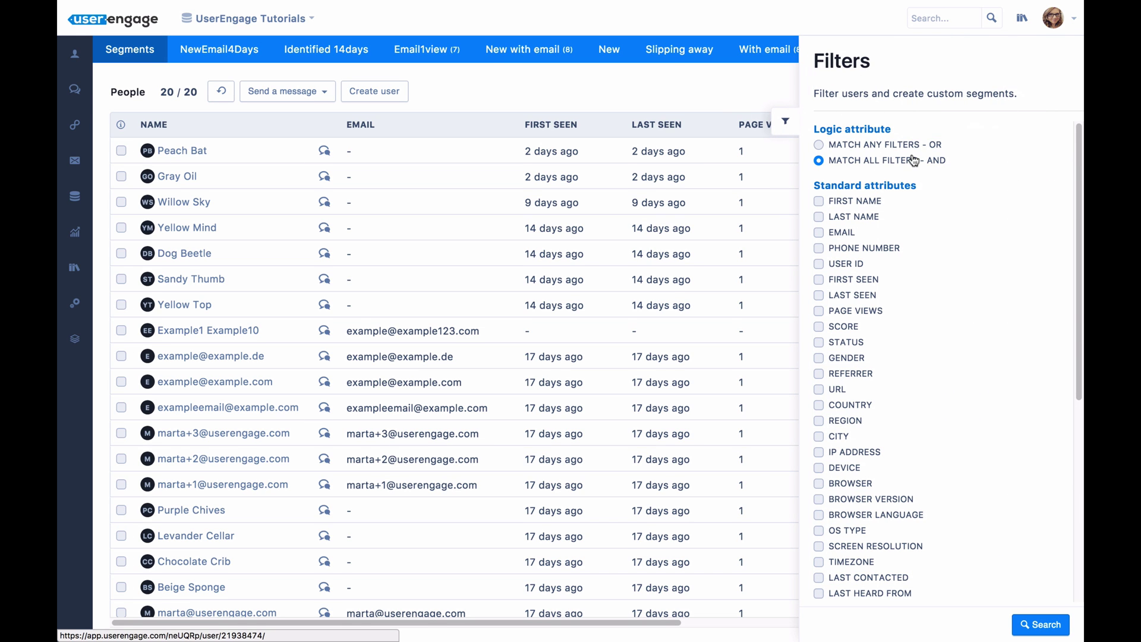
mouse_move(913, 161)
left_click(821, 238)
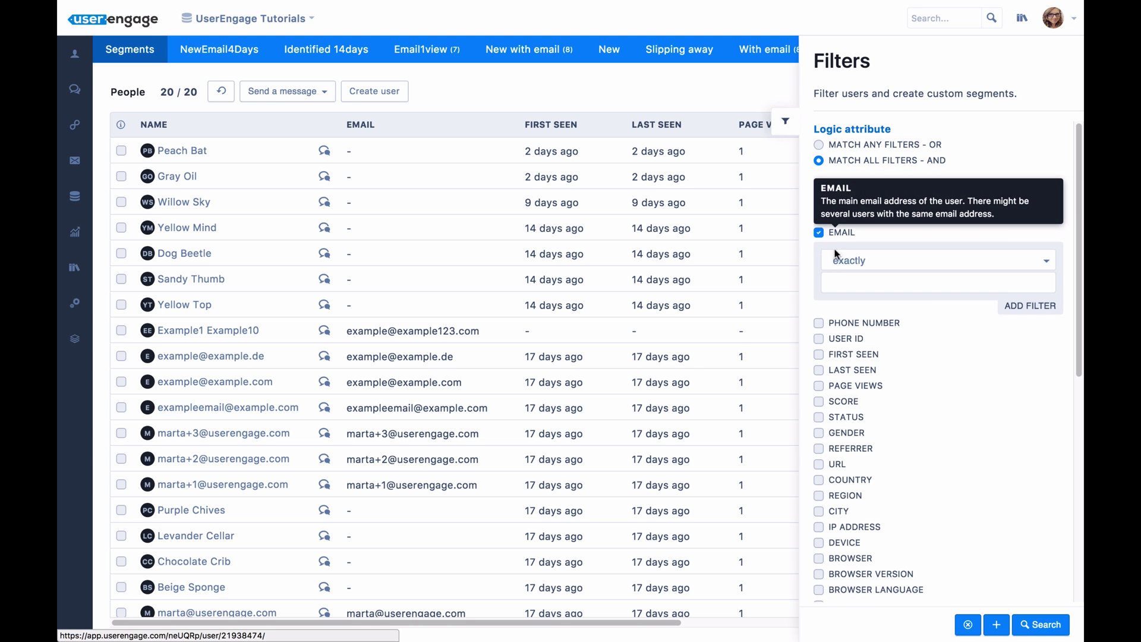
left_click(856, 260)
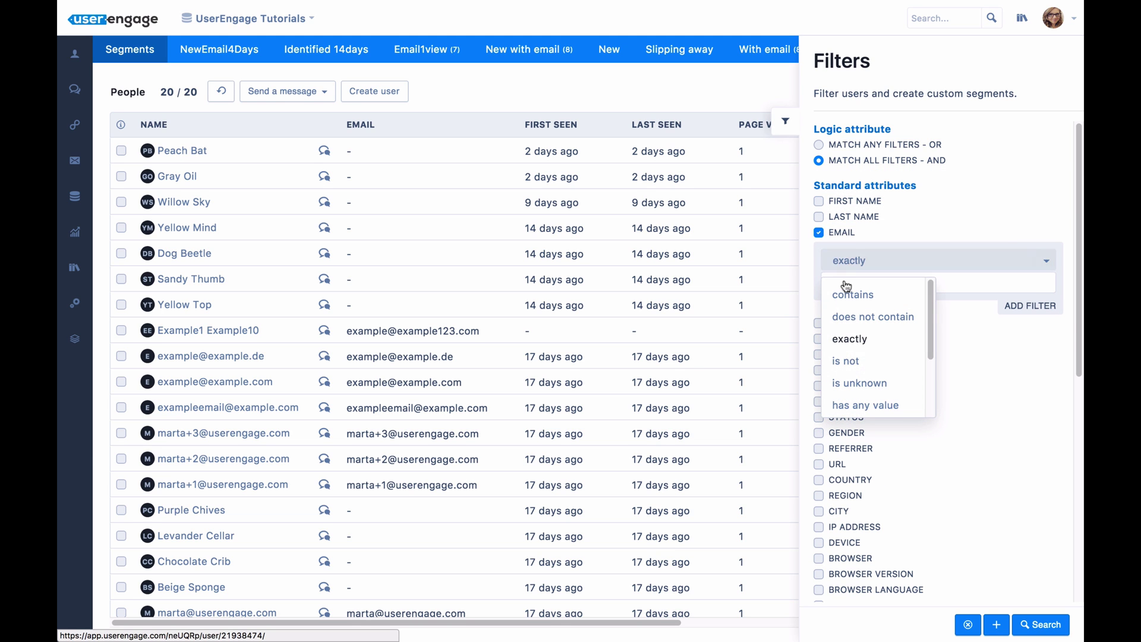
left_click(871, 408)
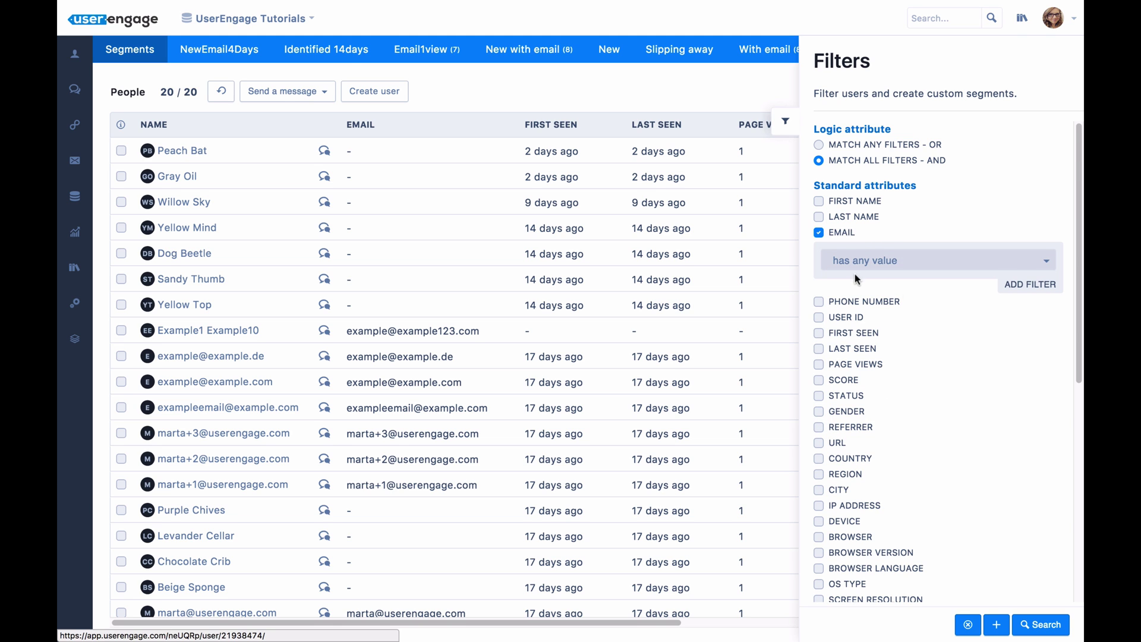
- Add a Last seen filter with the condition "more than x days ago" and the value 14
scroll(861, 292, "down", 3)
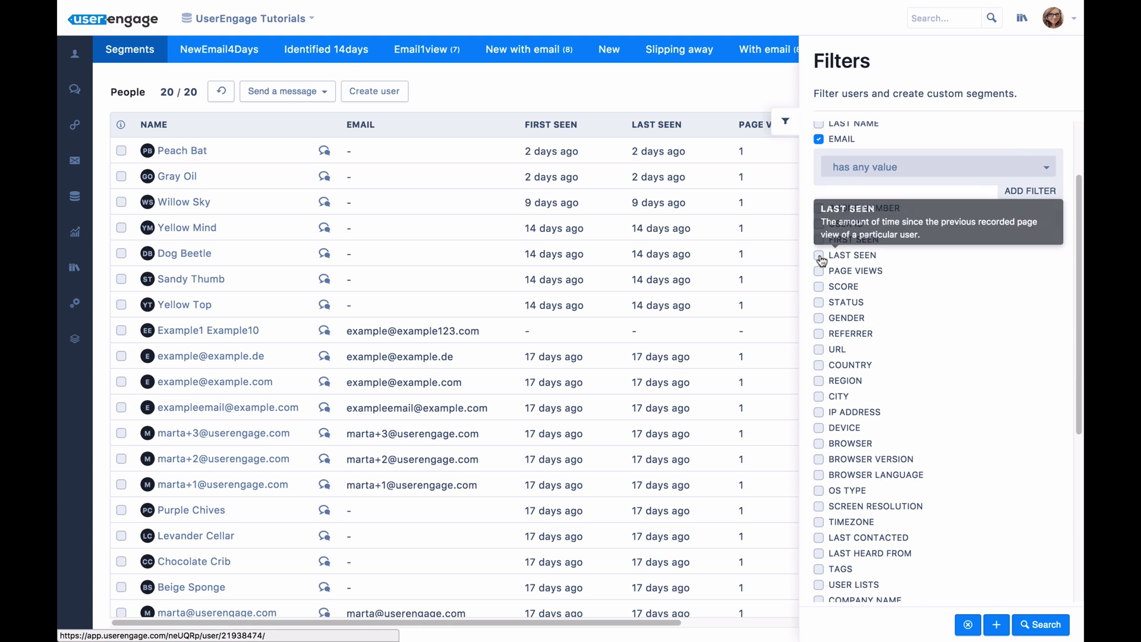
left_click(819, 256)
left_click(865, 287)
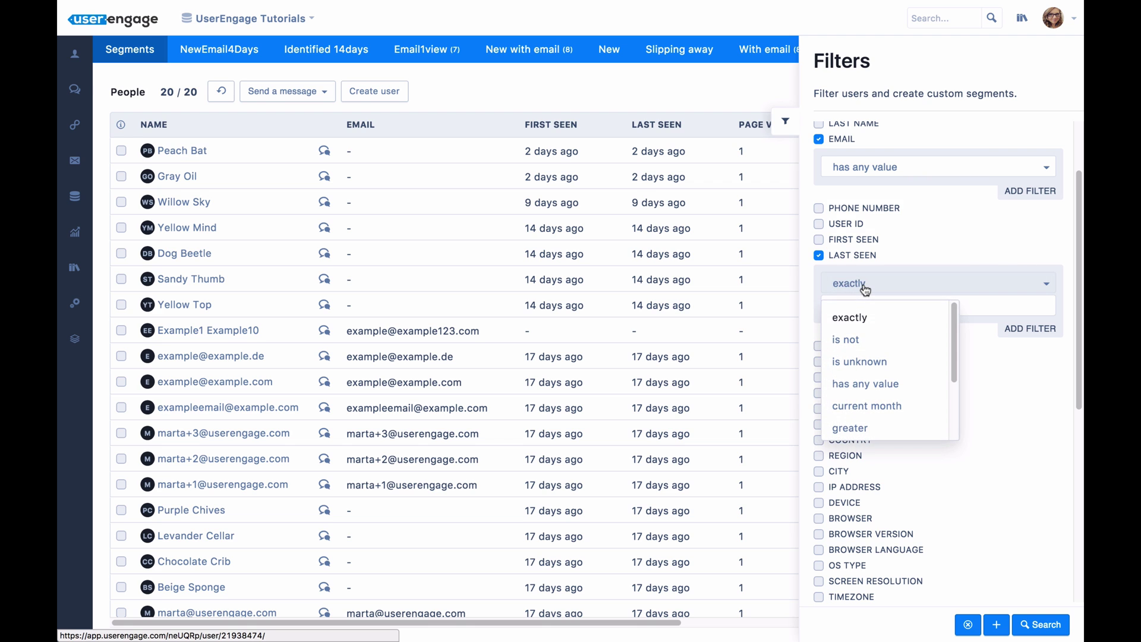
scroll(838, 360, "down", 2)
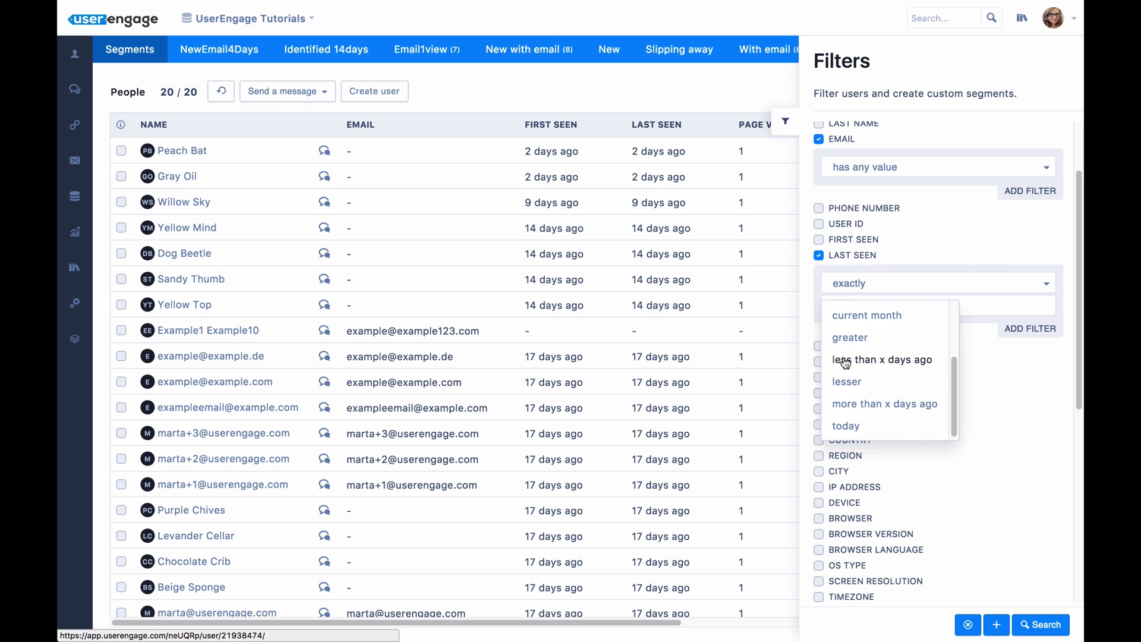
left_click(886, 404)
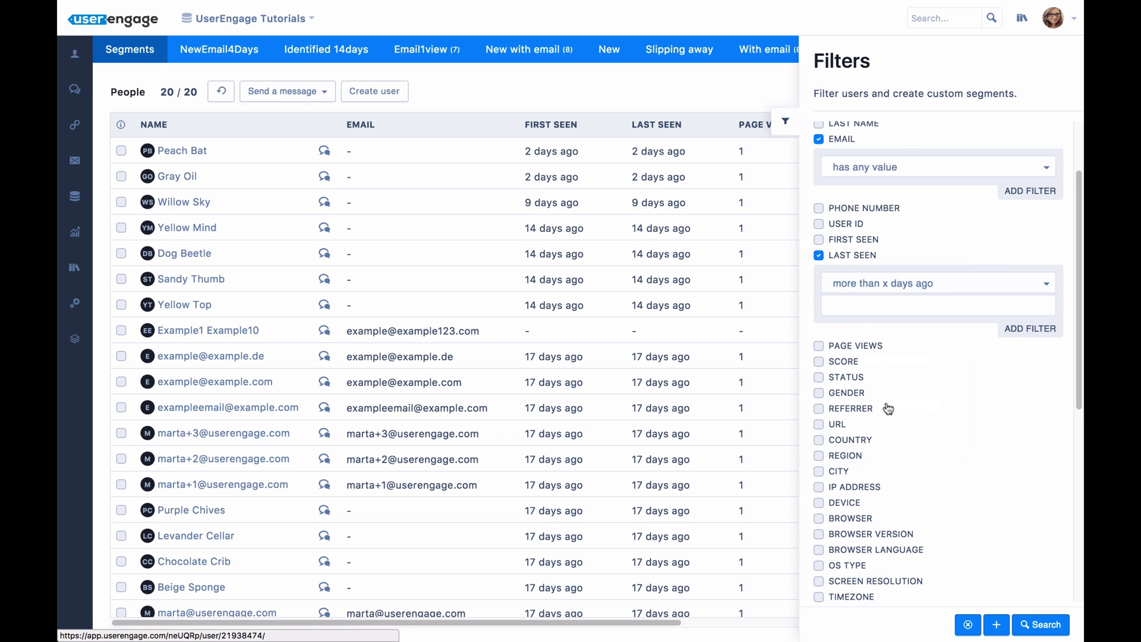
left_click(863, 306)
type("14")
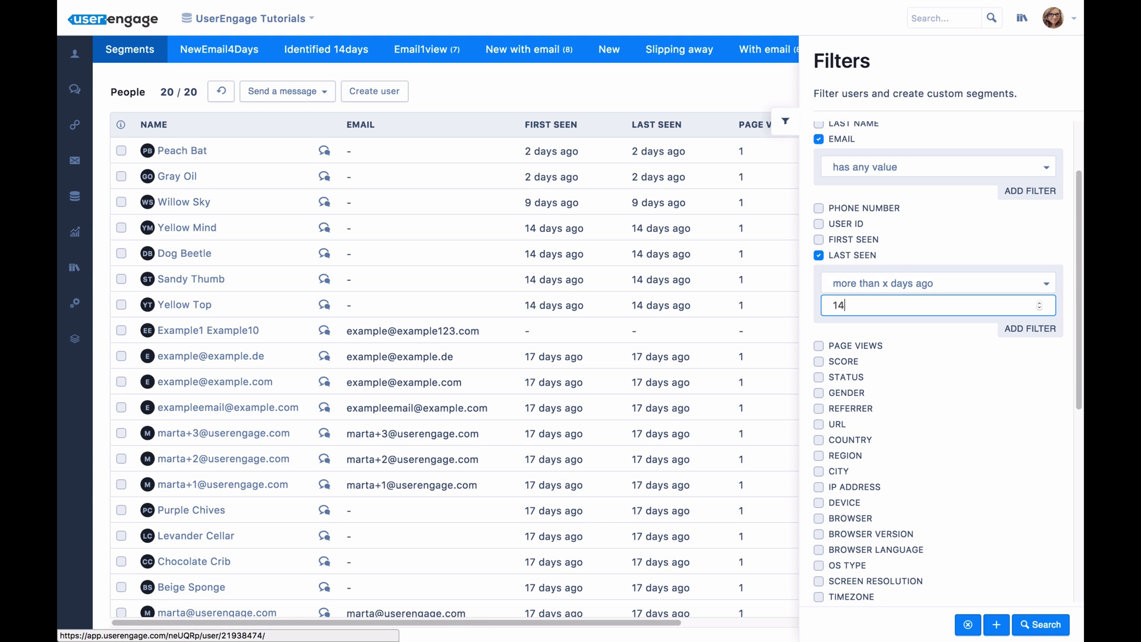
- Add a Referrer filter that matches exactly "facebook"
scroll(886, 369, "down", 2)
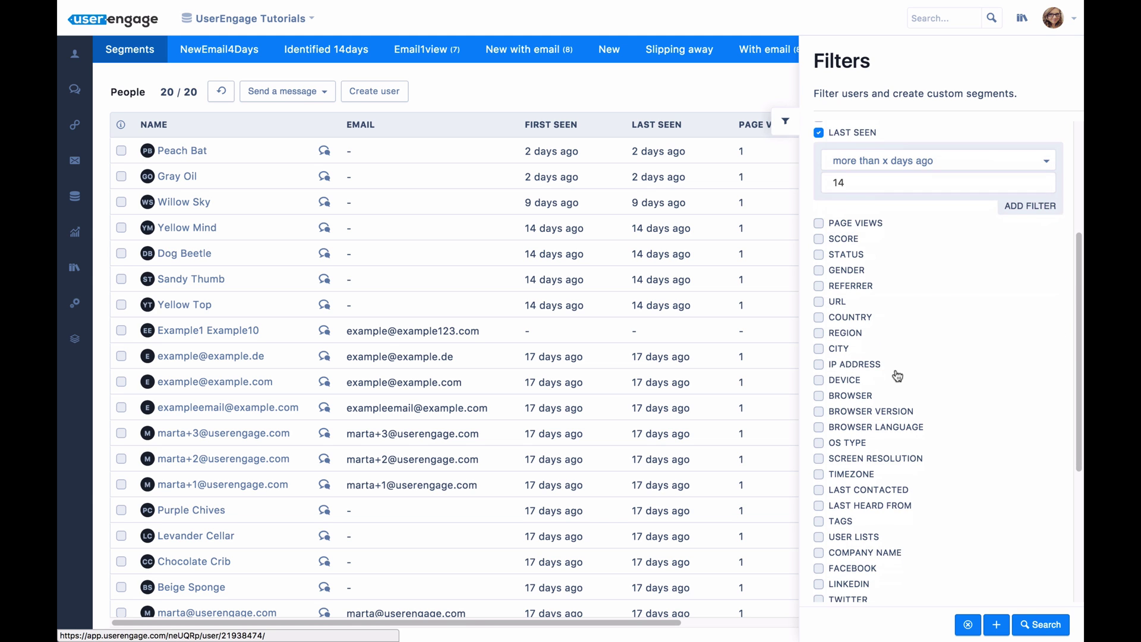
left_click(830, 287)
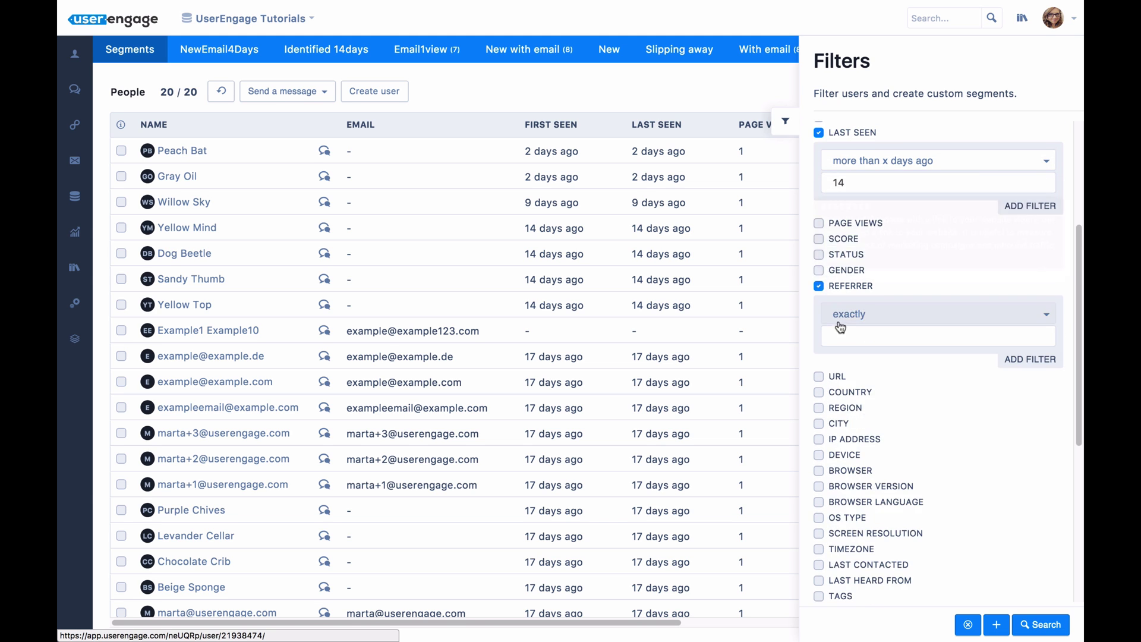
left_click(852, 342)
type("fa")
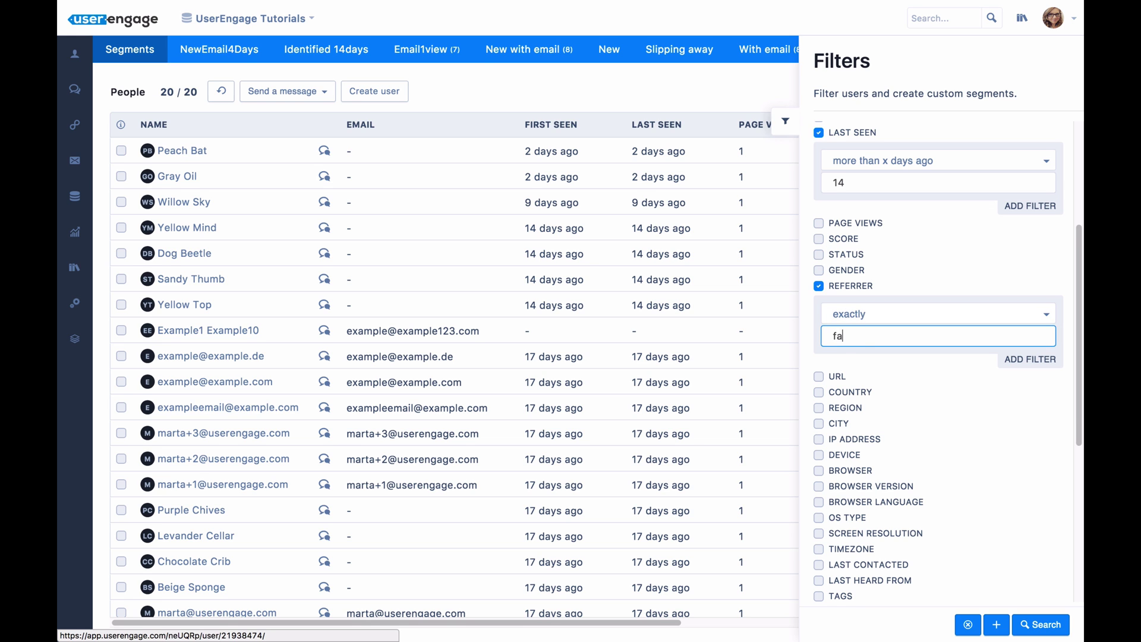
type("cebook")
left_click(807, 354)
- Add a filter on the custom attribute Import_data with the condition "is unknown", and review the chosen filters
scroll(894, 426, "down", 5)
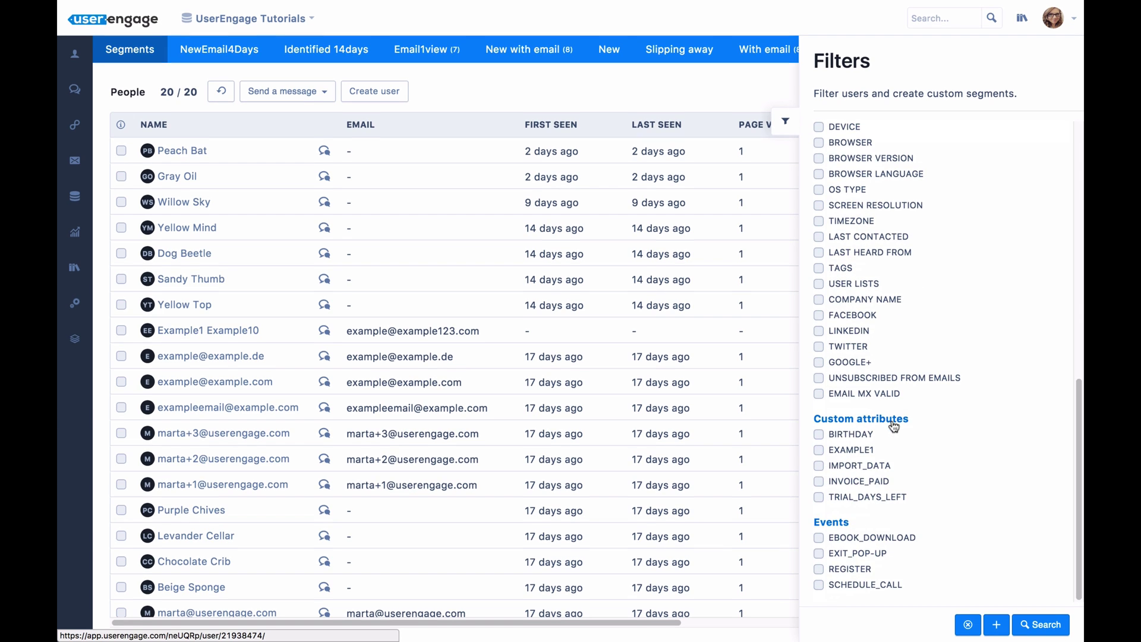
left_click(829, 467)
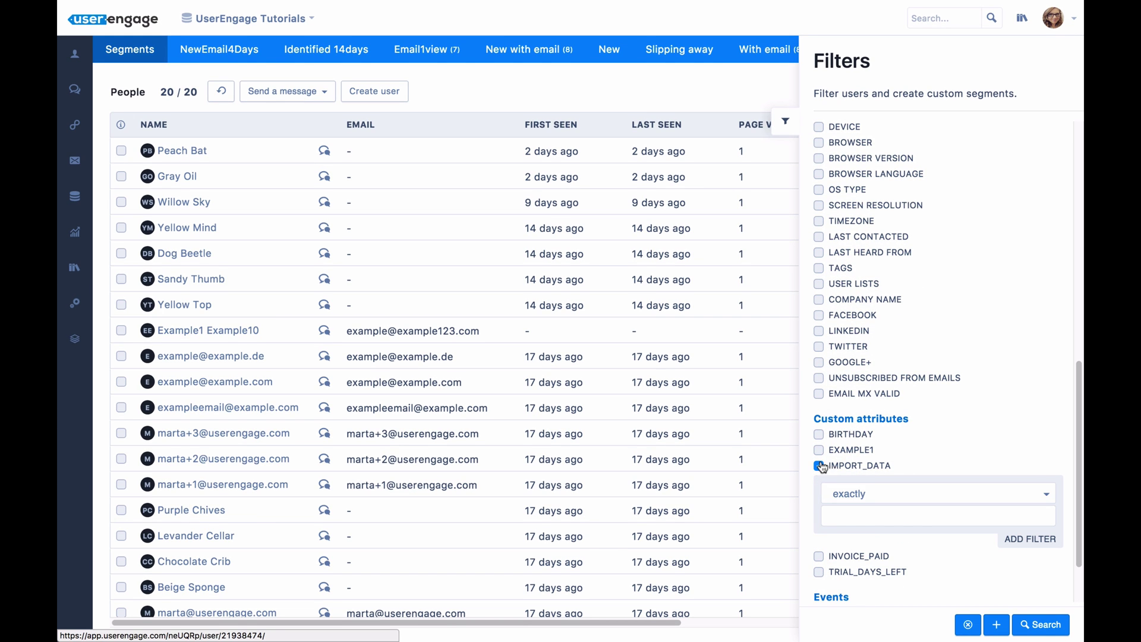
left_click(868, 496)
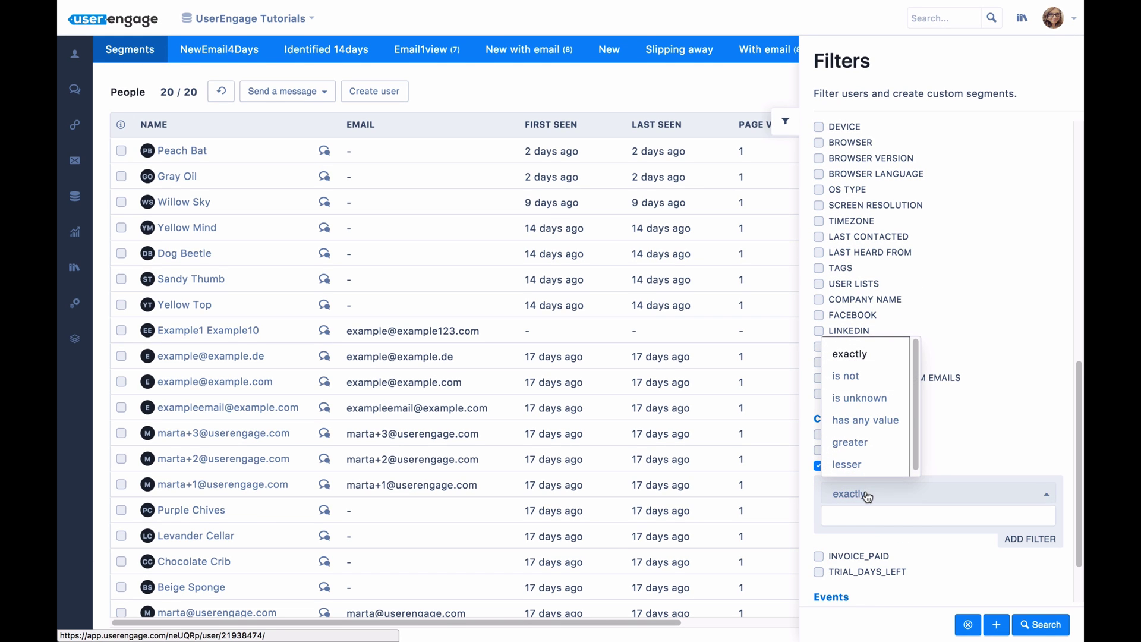
left_click(872, 401)
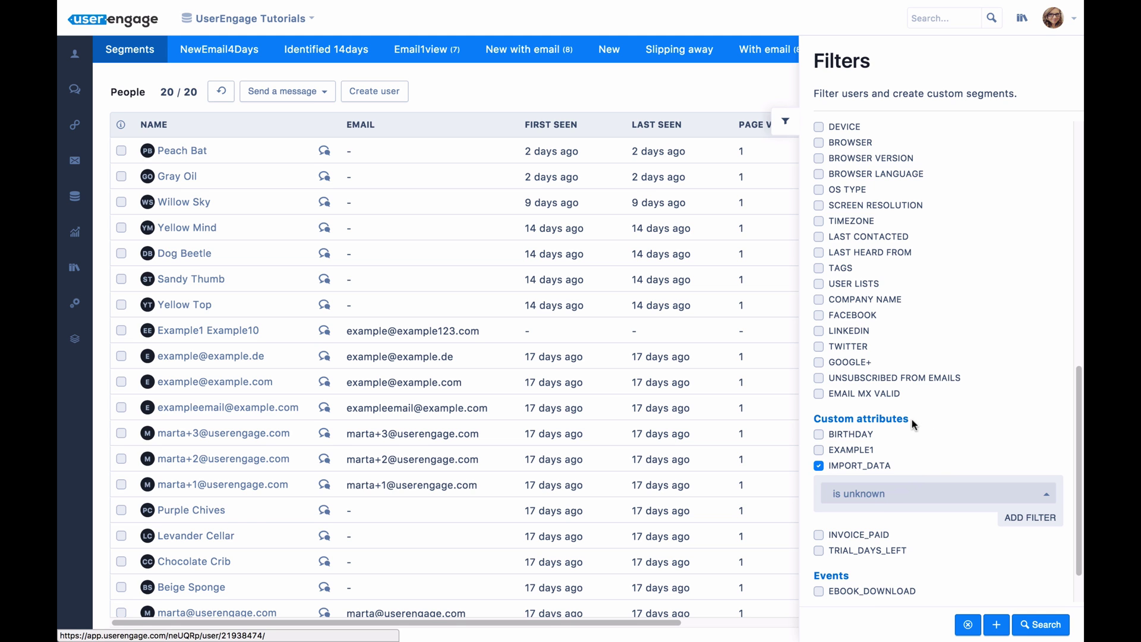
scroll(892, 419, "up", 7)
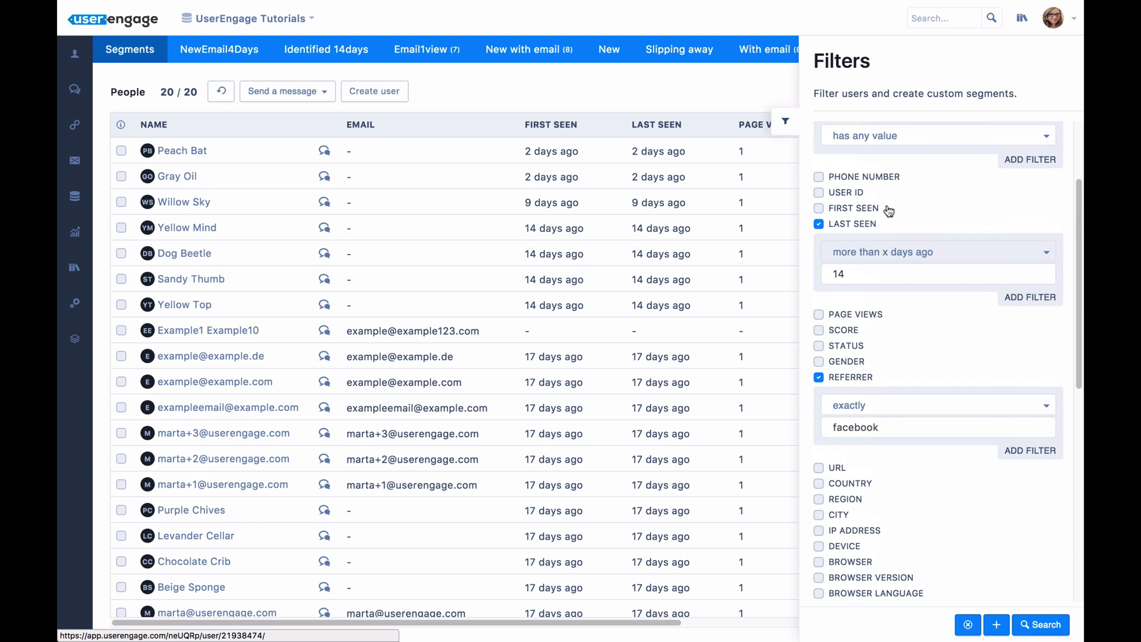
scroll(888, 211, "up", 3)
scroll(932, 276, "down", 5)
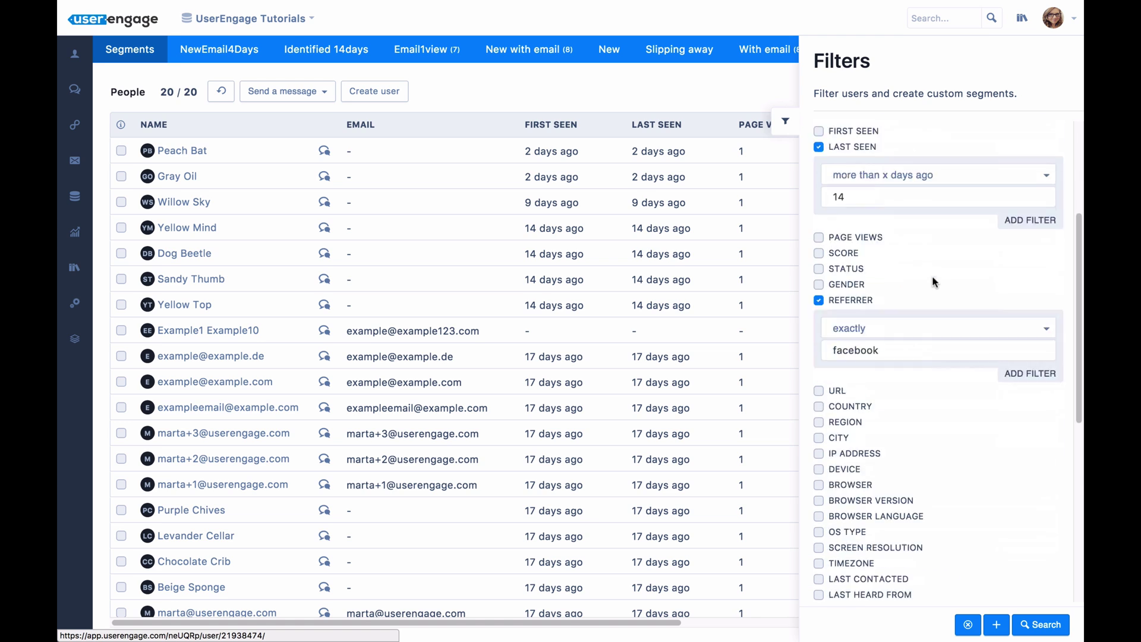
- Add an event filter on Ebook_download set to first occurrence, and review the chosen filters
scroll(932, 276, "down", 6)
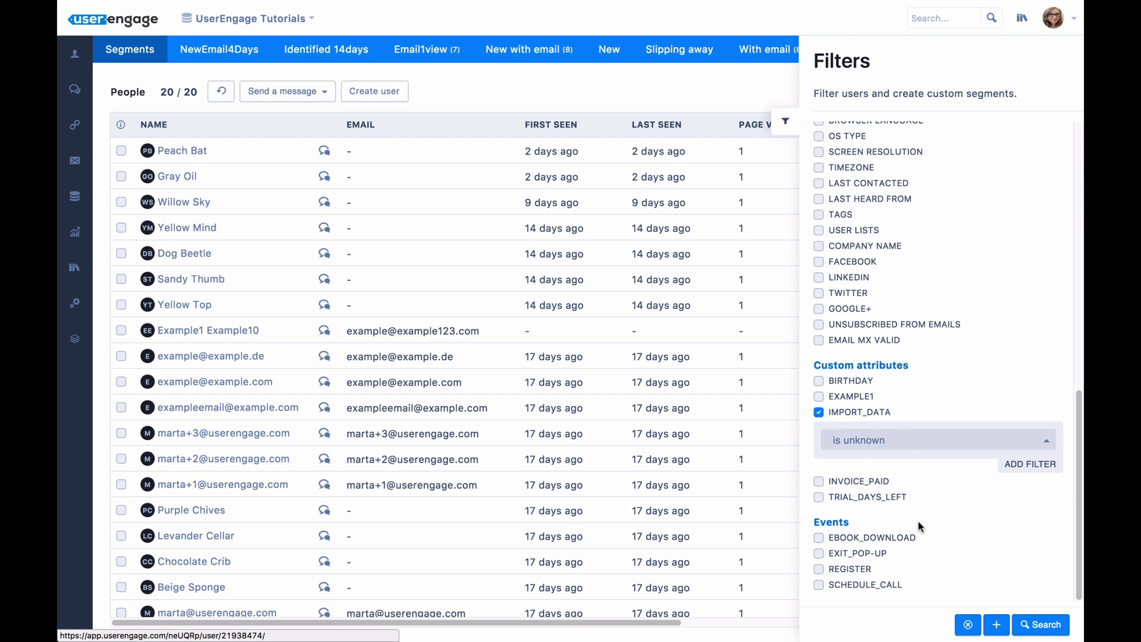
left_click(819, 539)
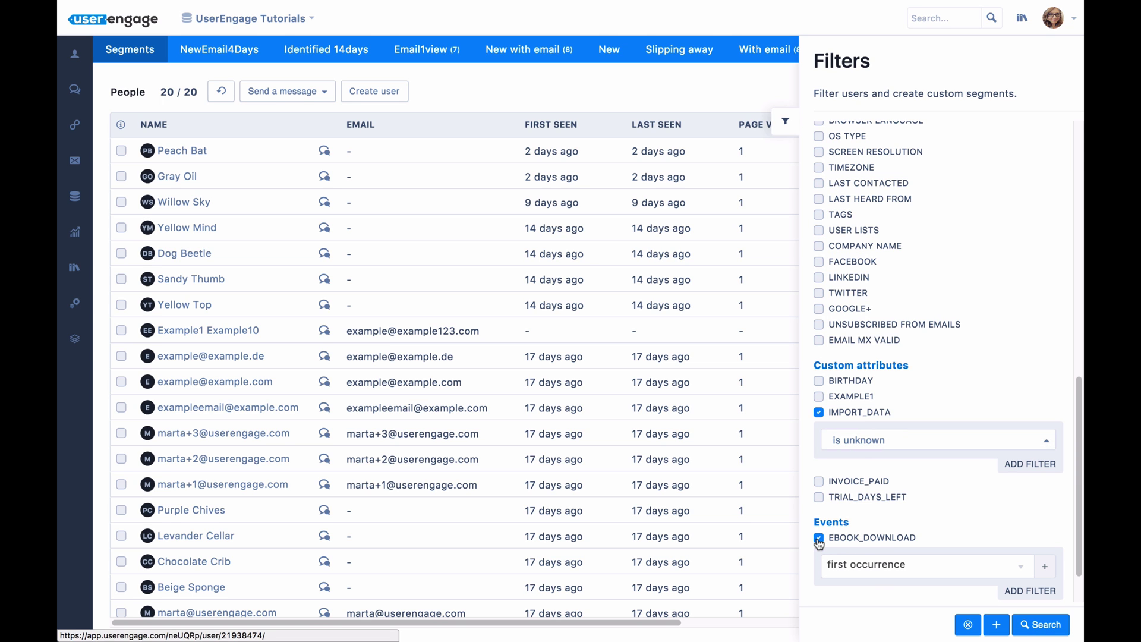
scroll(880, 519, "down", 1)
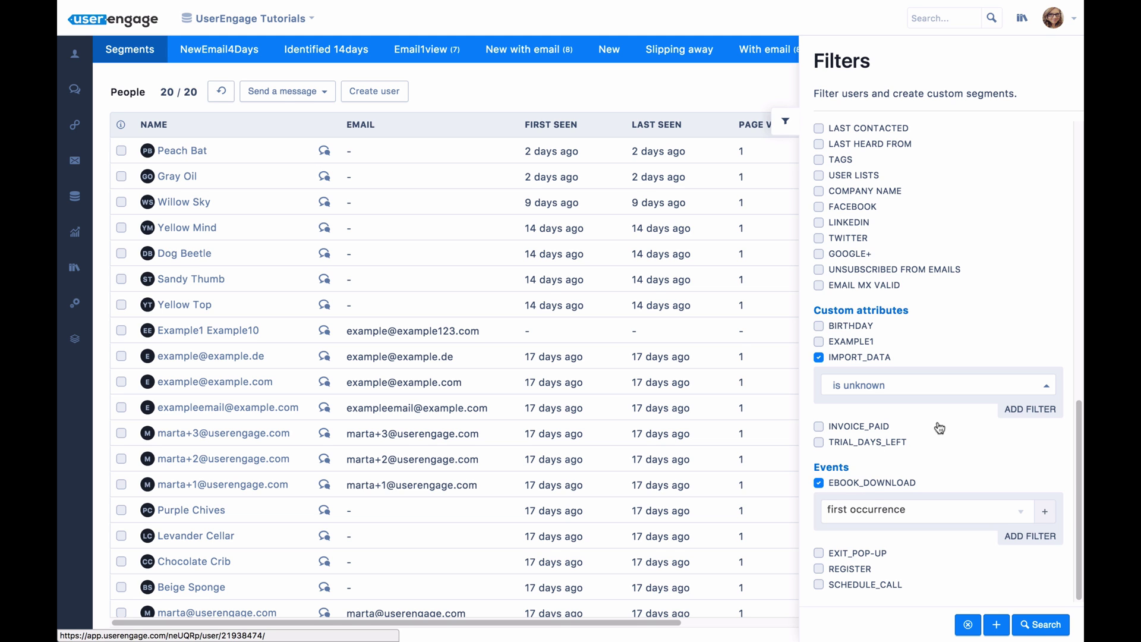
scroll(954, 470, "up", 10)
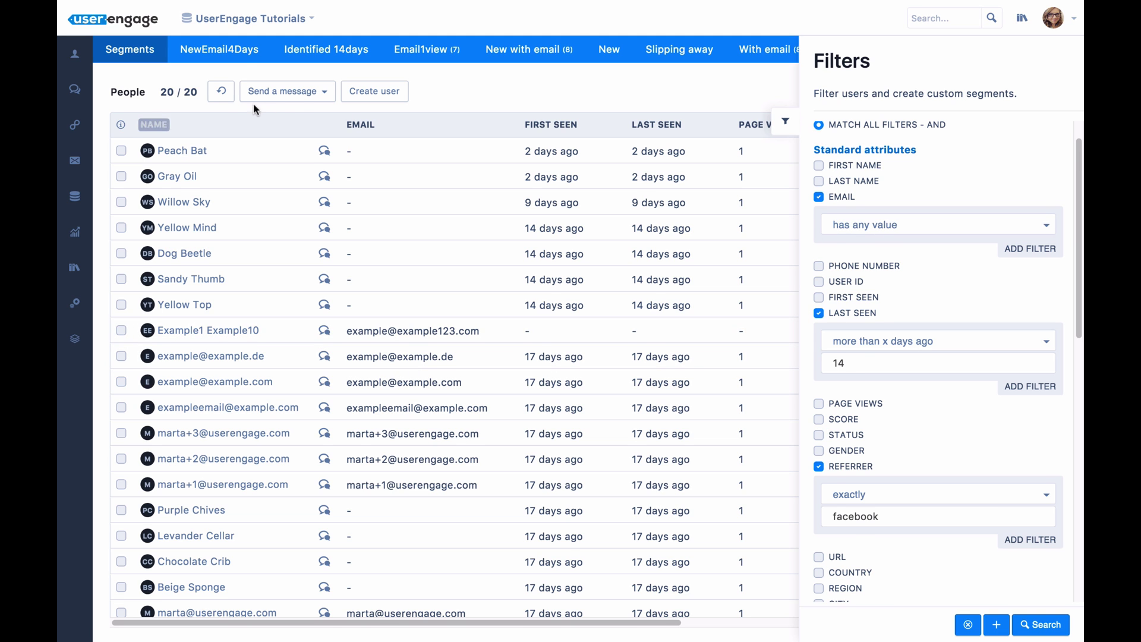
- Clear all chosen filters from the people list, look over the filter attributes and hide the filters
left_click(221, 91)
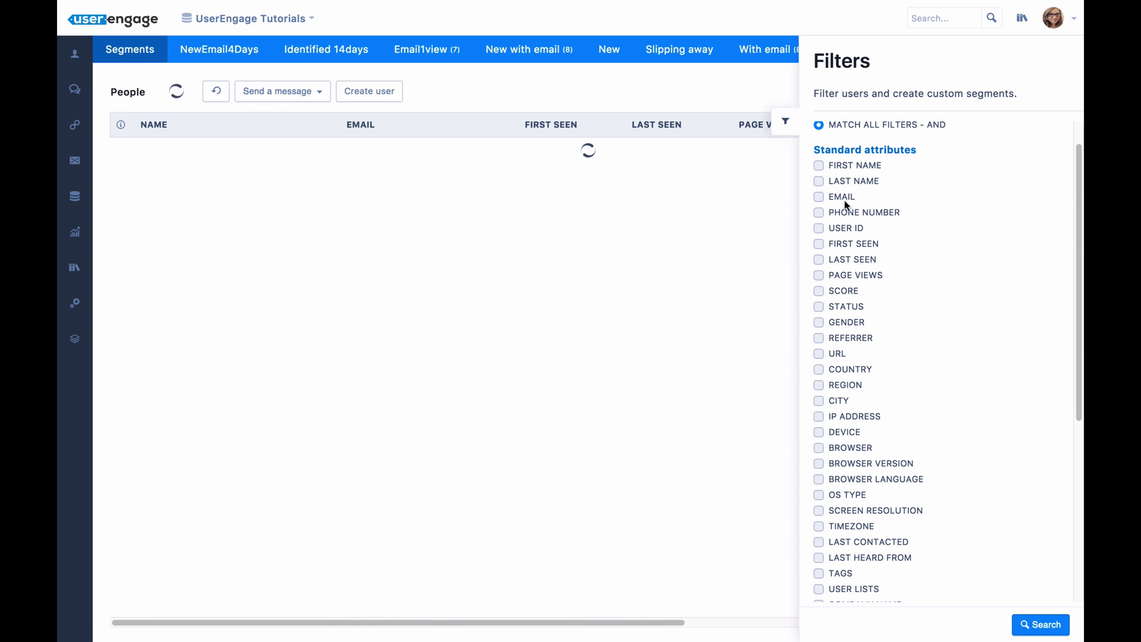
mouse_move(888, 236)
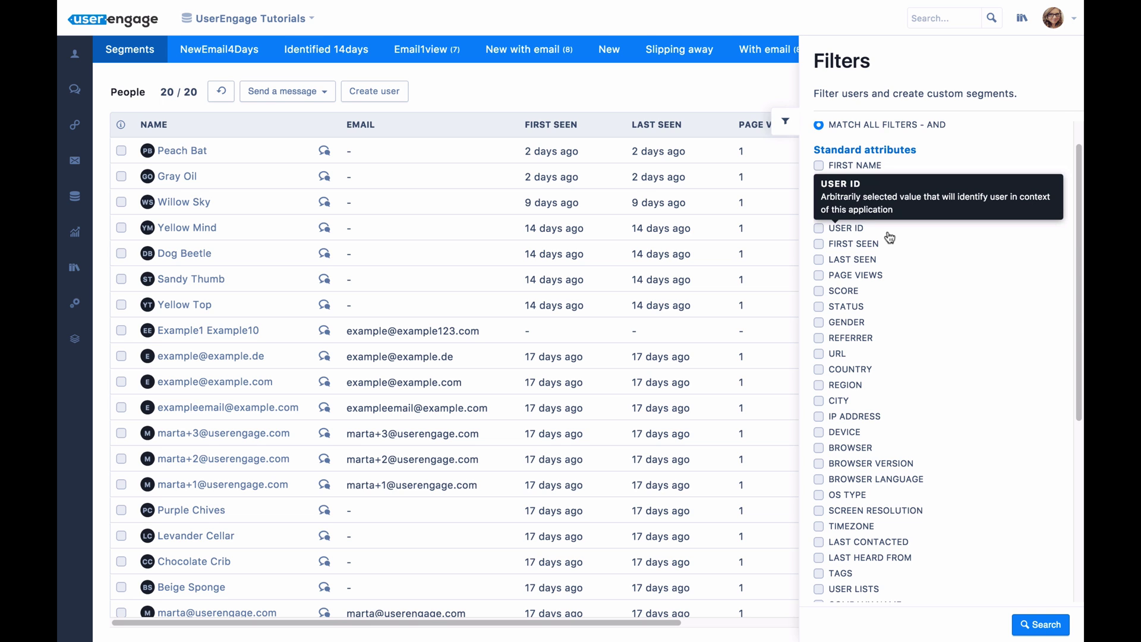
mouse_move(892, 386)
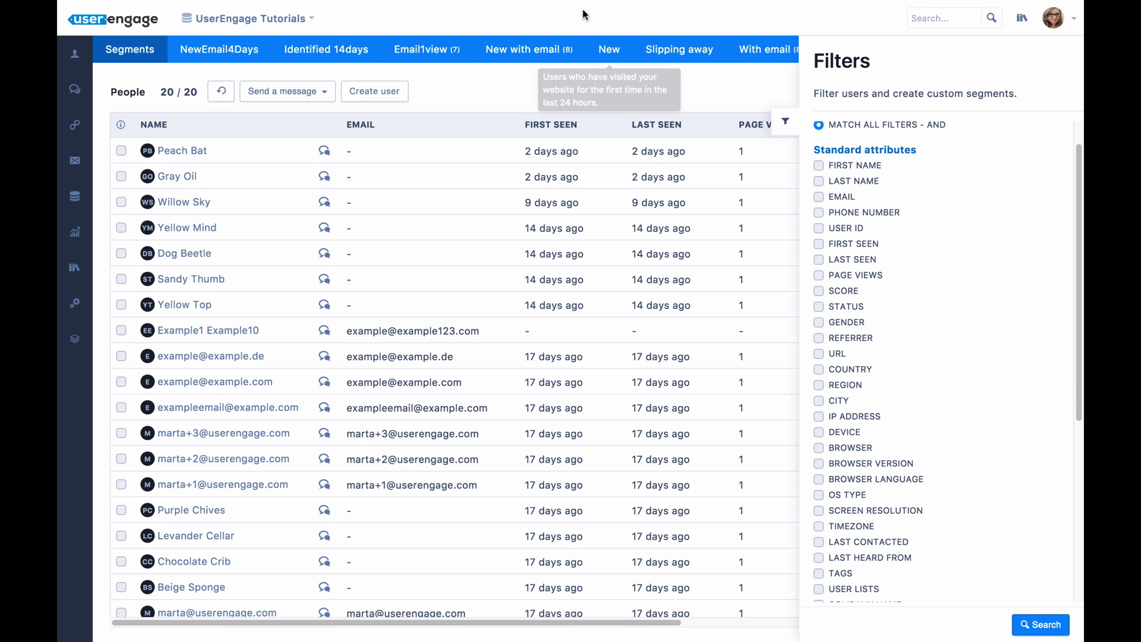
left_click(783, 126)
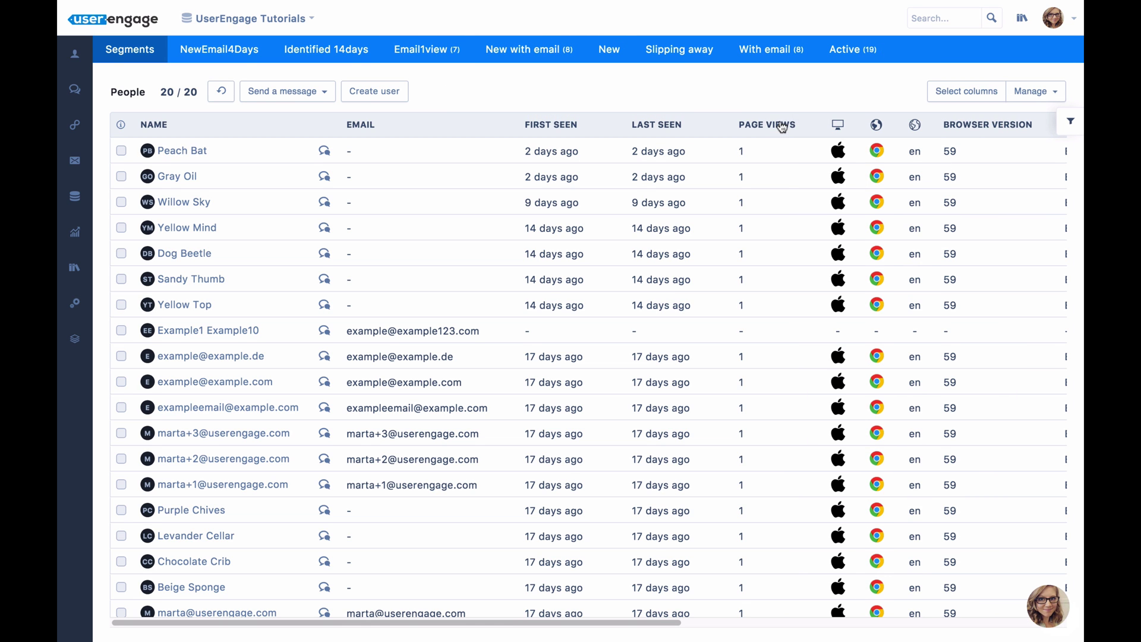
- Open the With email segment, review its filter settings and hide the filters
left_click(759, 52)
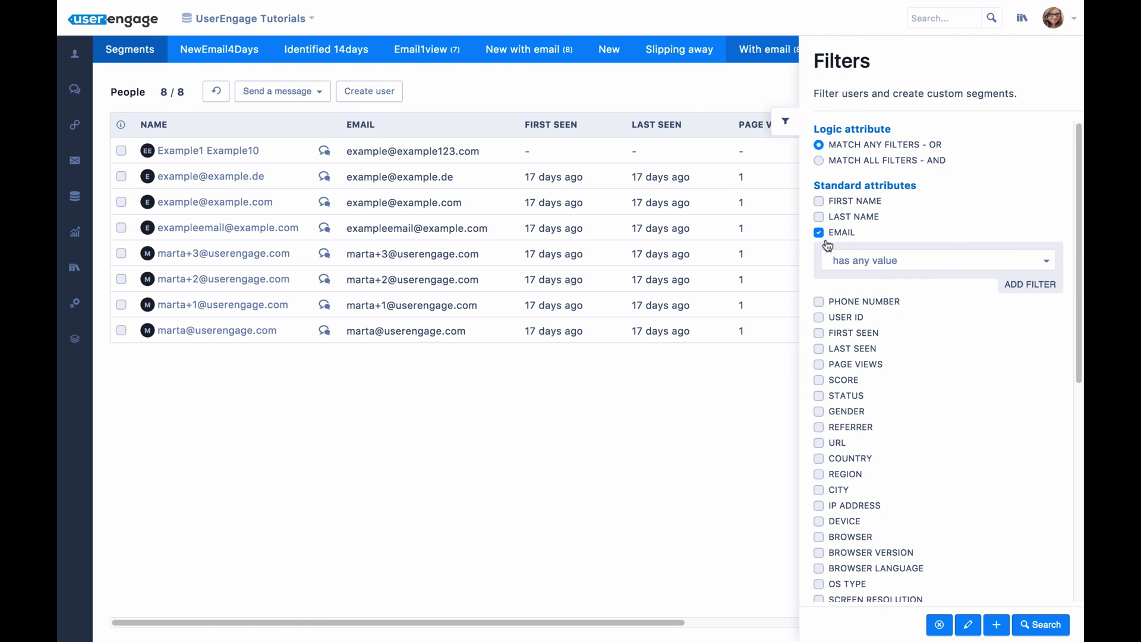
scroll(868, 268, "down", 6)
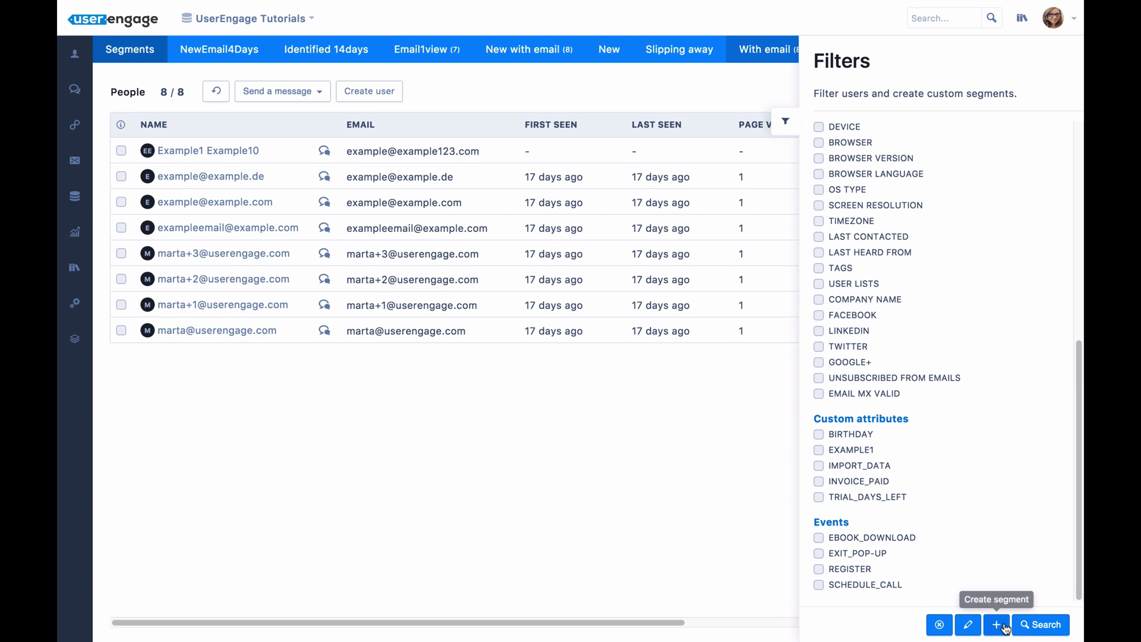
left_click(785, 123)
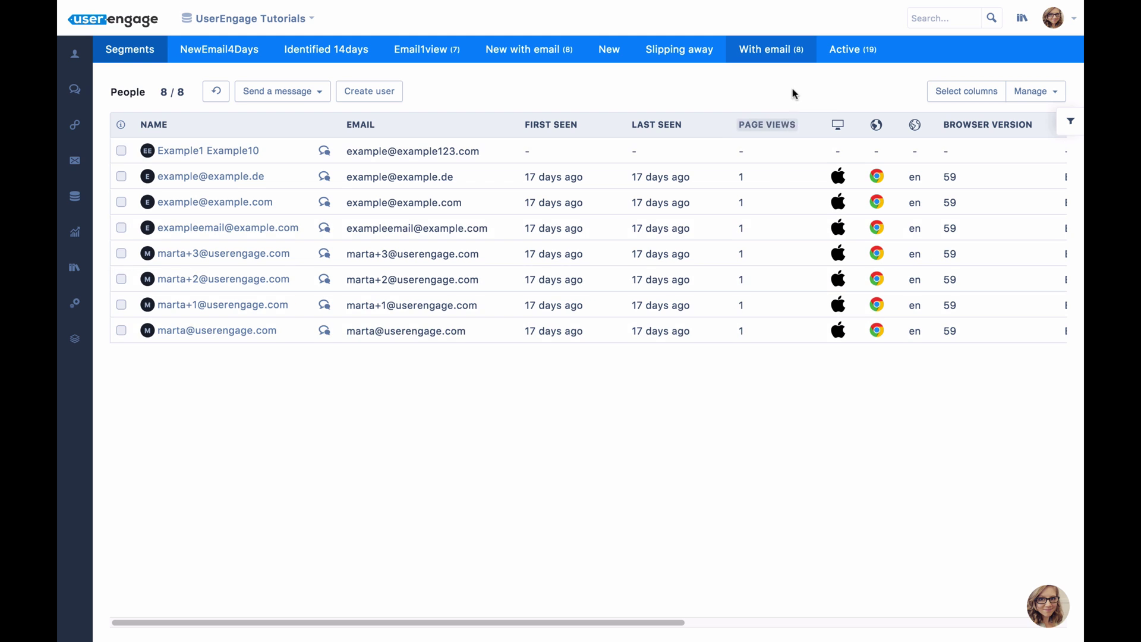
left_click(802, 60)
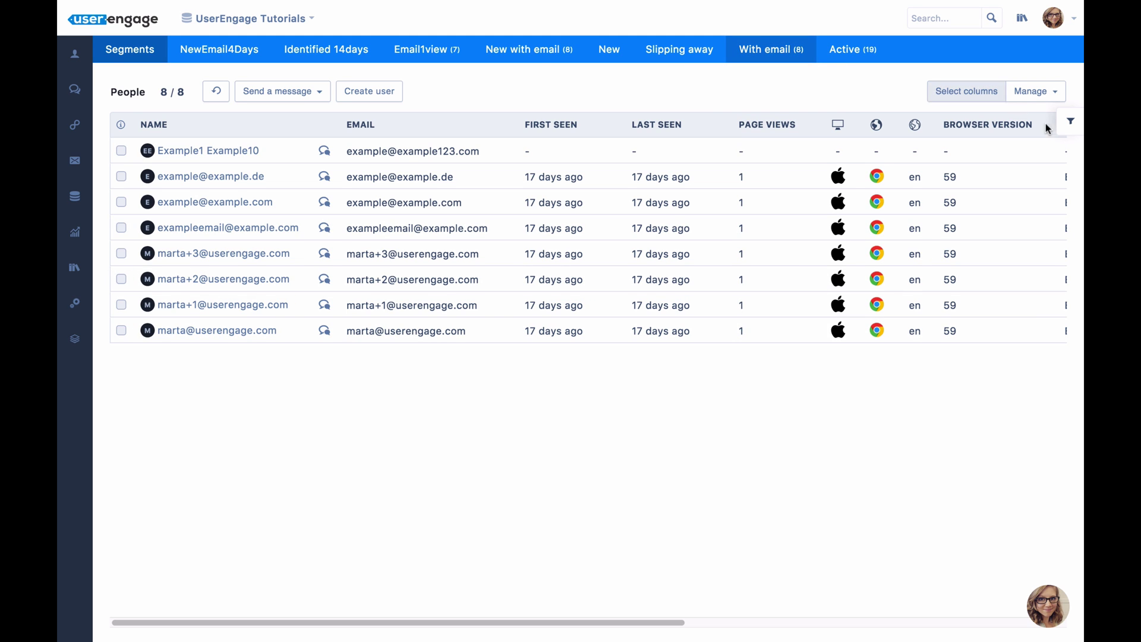
left_click(1068, 124)
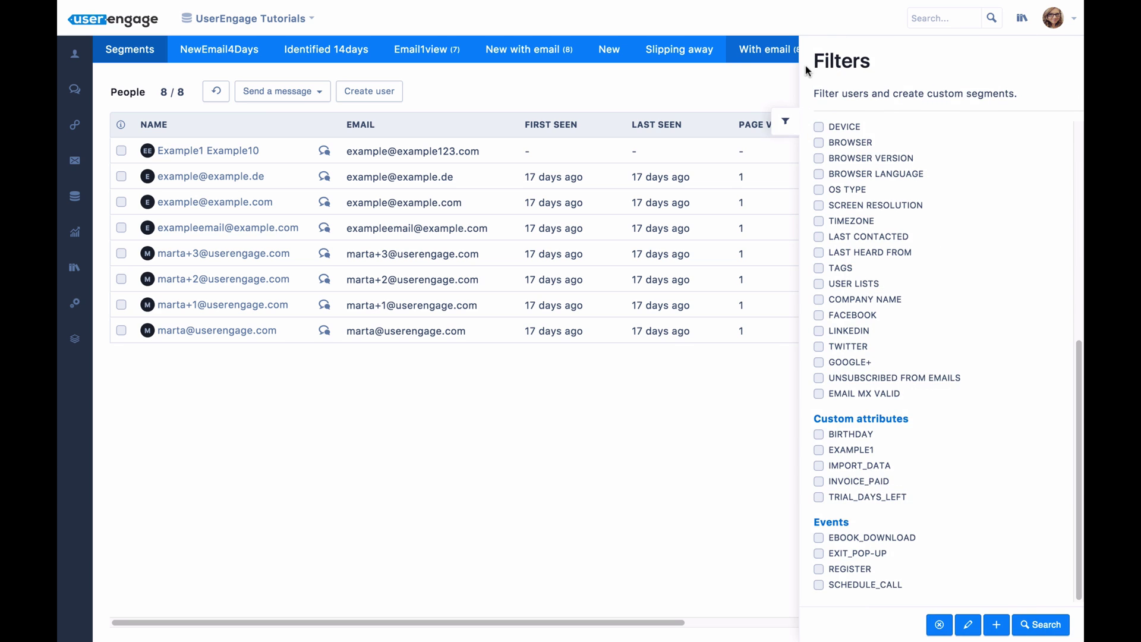
left_click(786, 121)
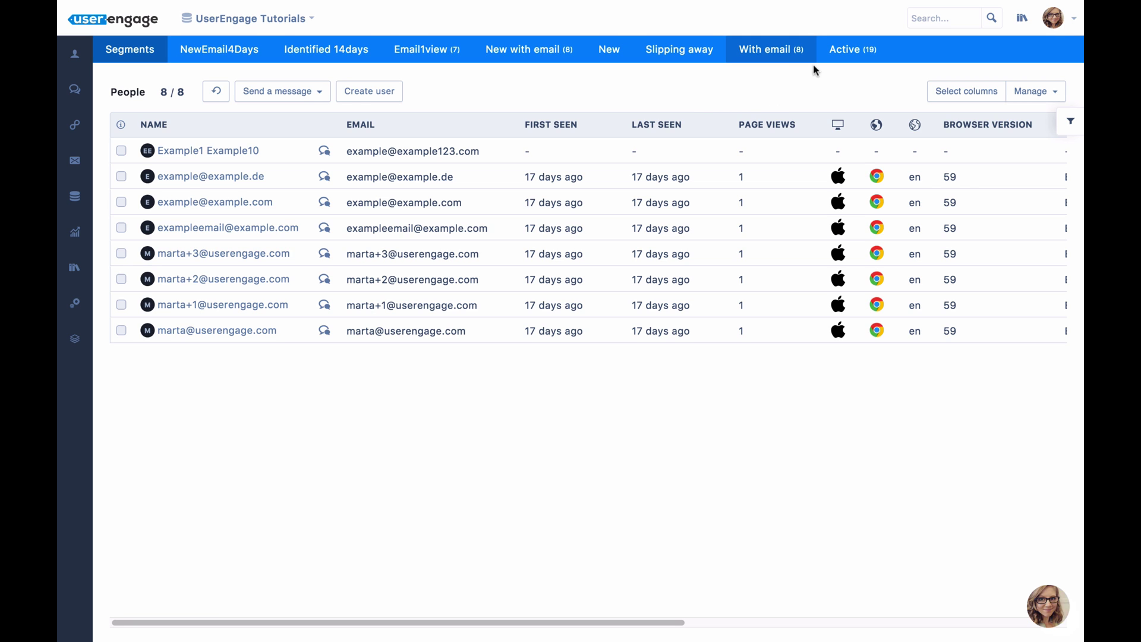
- Reopen the filters of the With email segment and remove the Email filter
mouse_move(765, 66)
left_click(1068, 130)
scroll(822, 267, "up", 10)
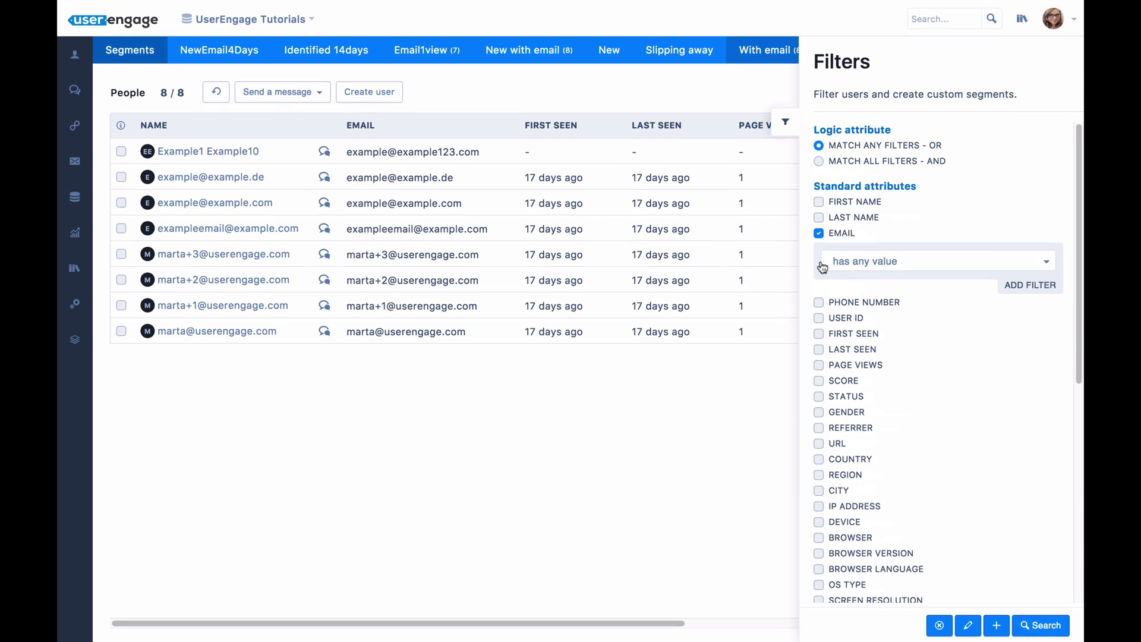
left_click(818, 232)
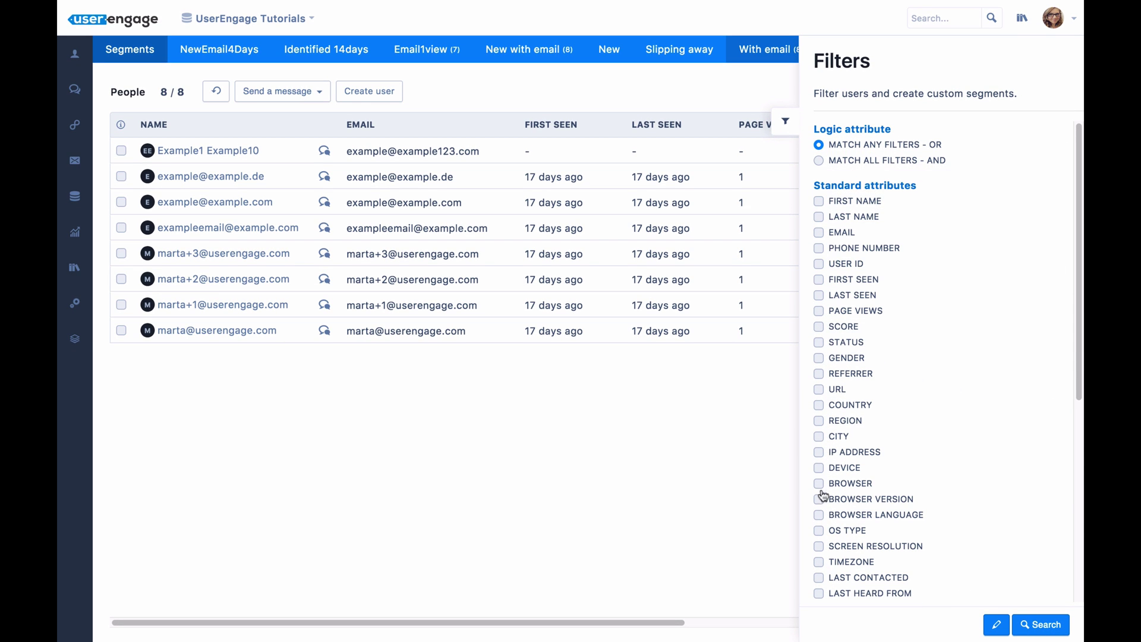
- Add a Browser language filter with the condition "contains" and the value "en", and hide the filters
left_click(819, 515)
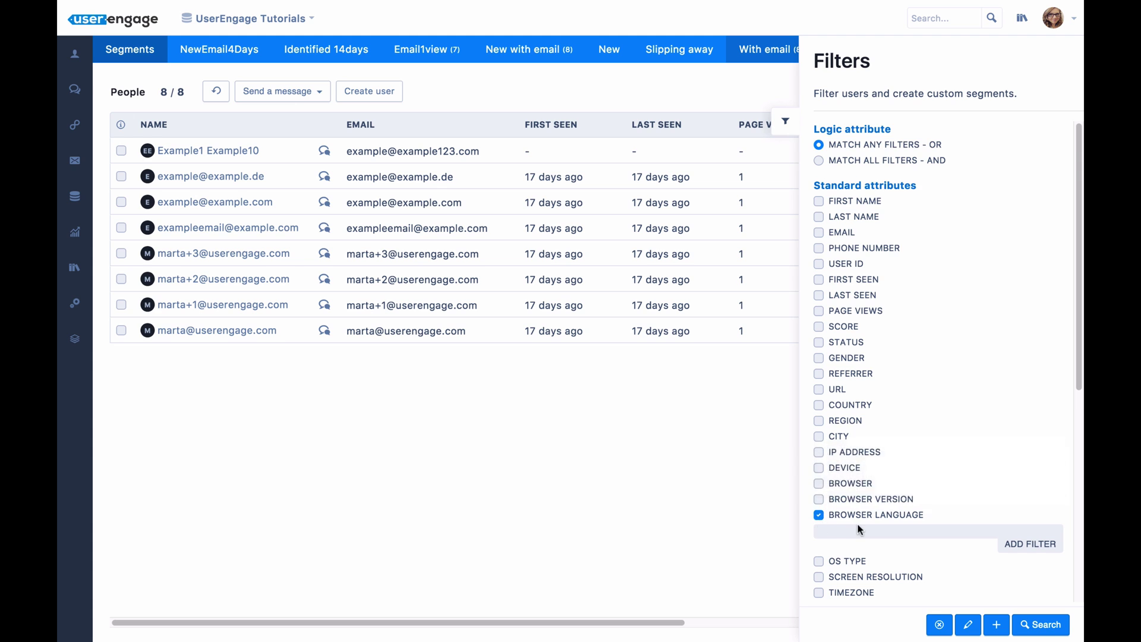
scroll(860, 528, "down", 2)
left_click(852, 446)
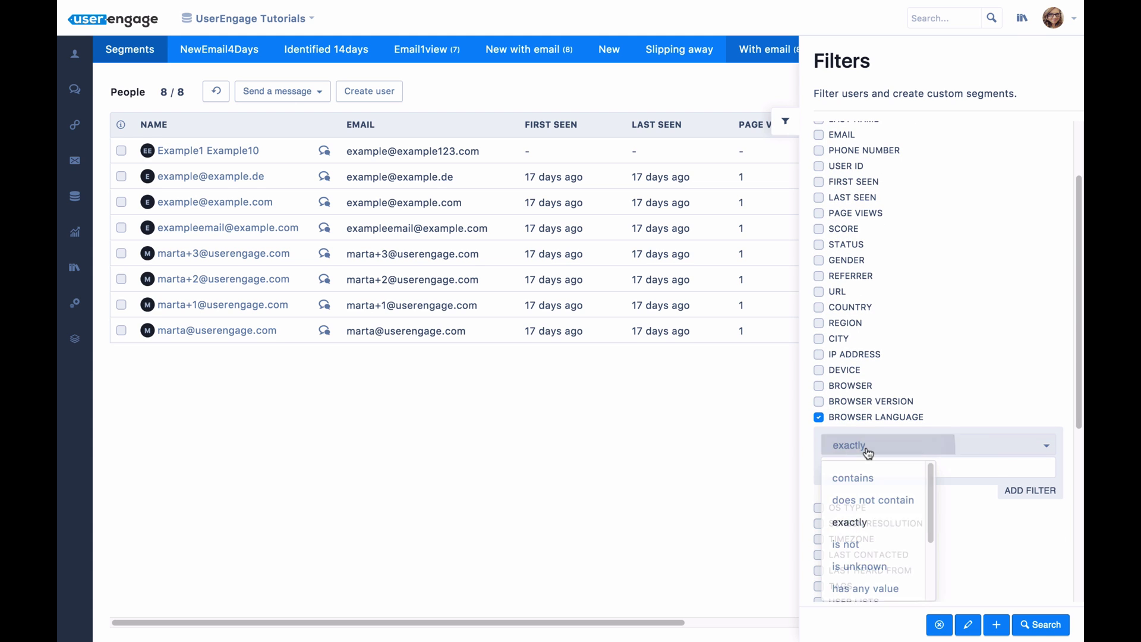
left_click(851, 480)
left_click(843, 469)
type("en")
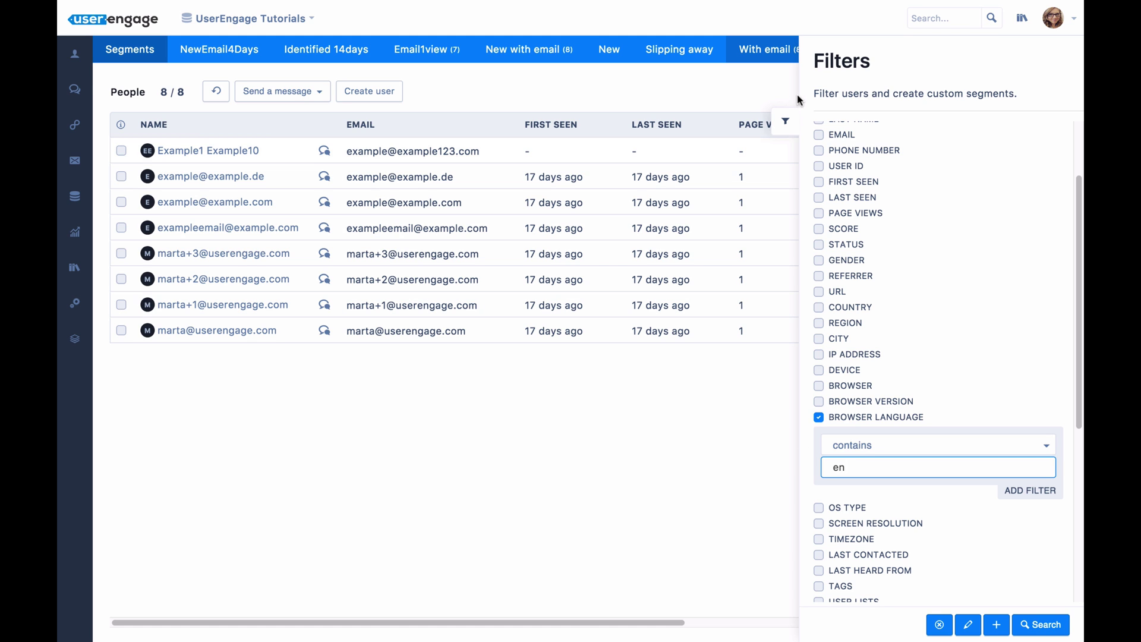
left_click(785, 121)
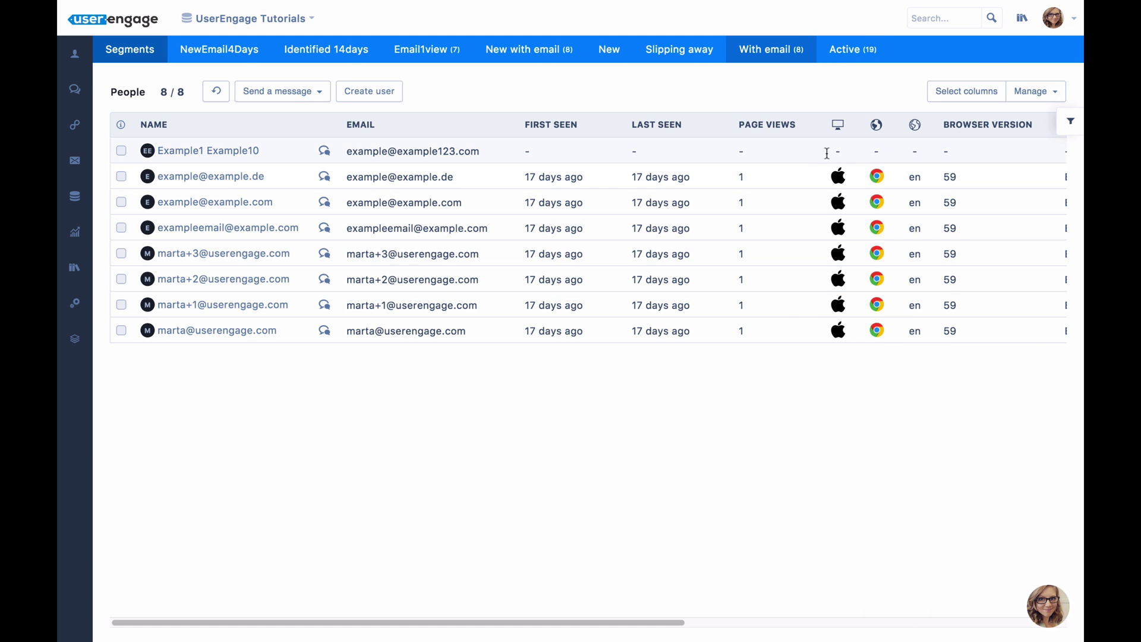
- View the options for managing users, and open and close the blank Create user form
left_click(1035, 95)
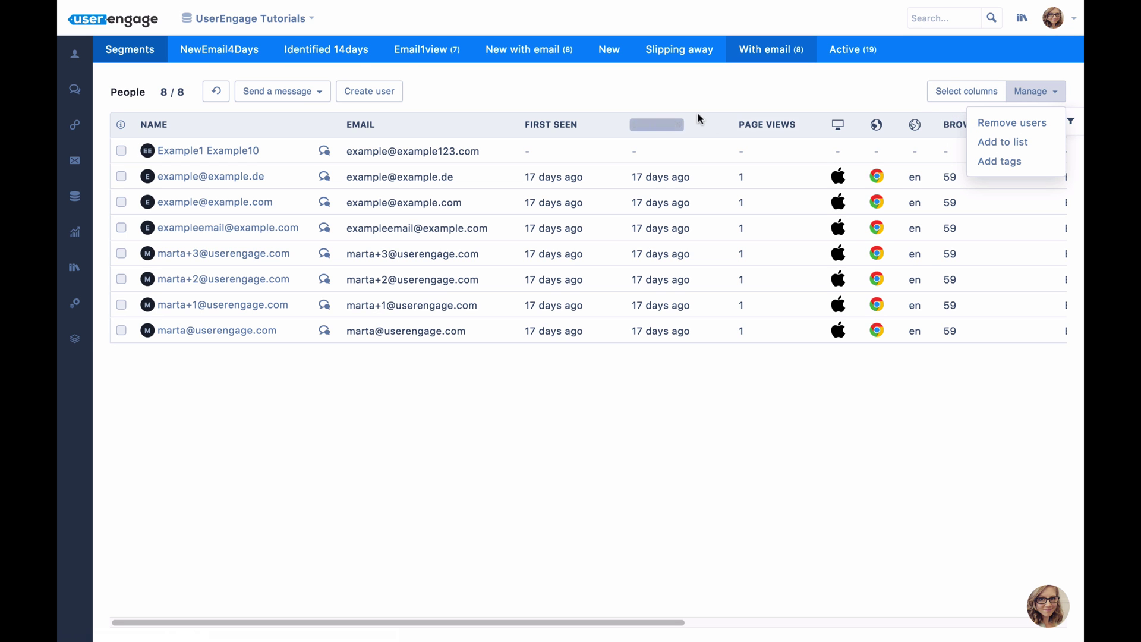
left_click(374, 98)
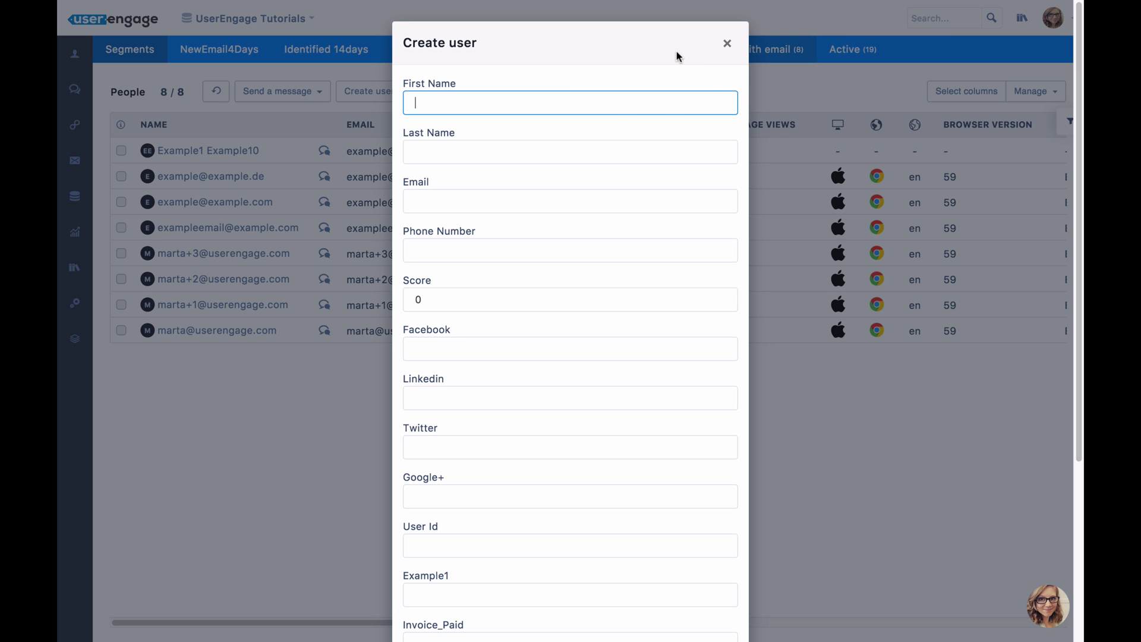
left_click(726, 43)
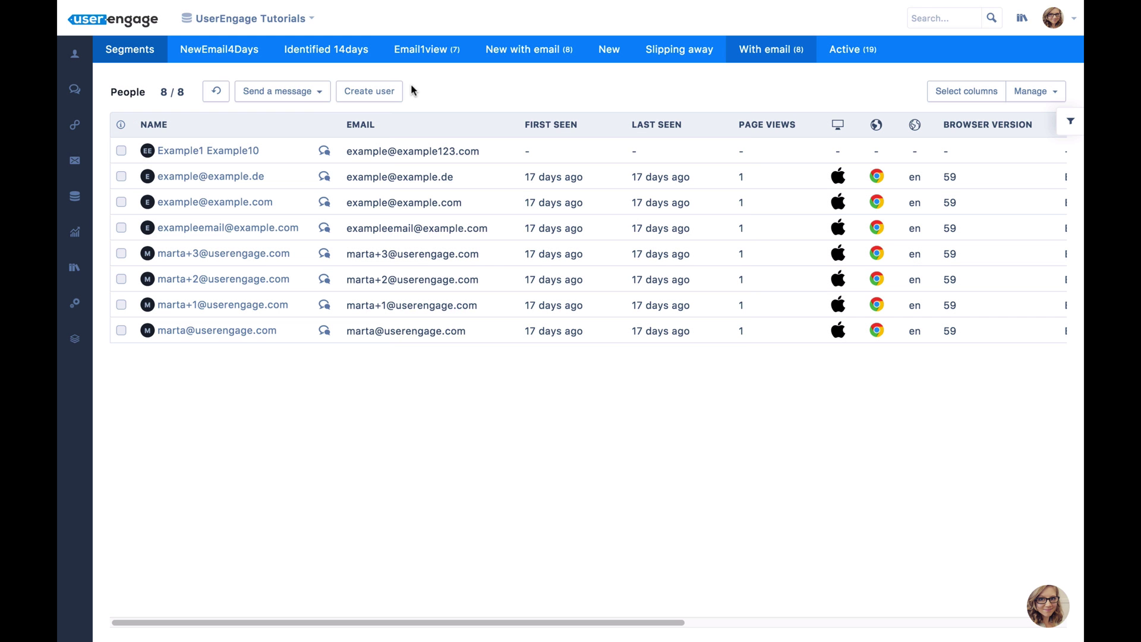
- Select the first user in the list, view the email message form for them and close it unsent
left_click(121, 150)
left_click(280, 95)
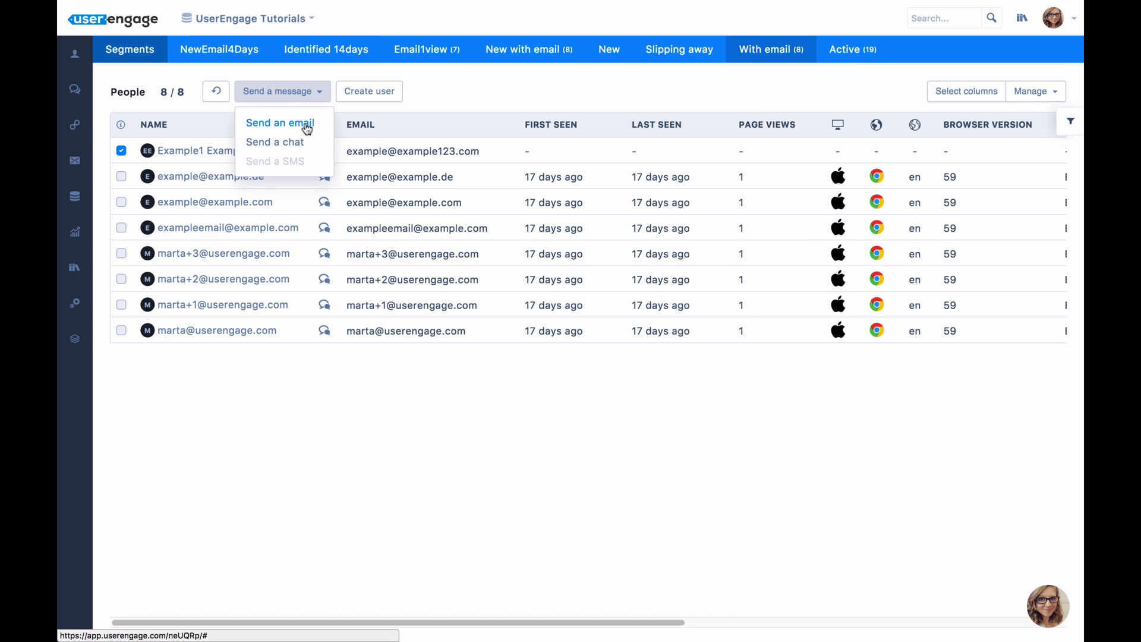
left_click(305, 123)
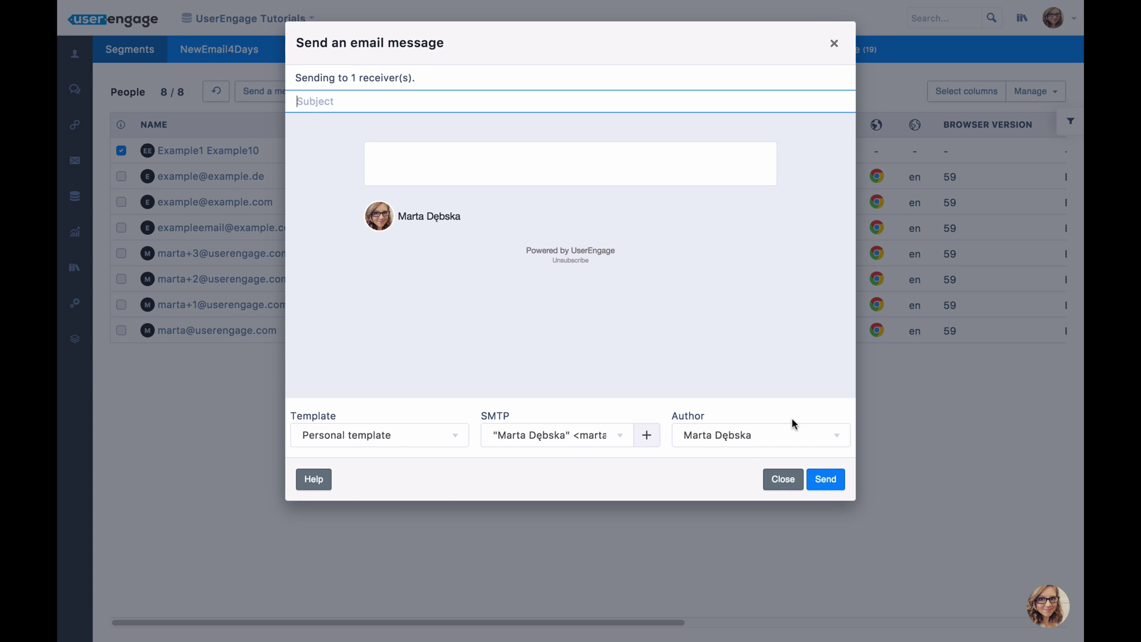
left_click(771, 485)
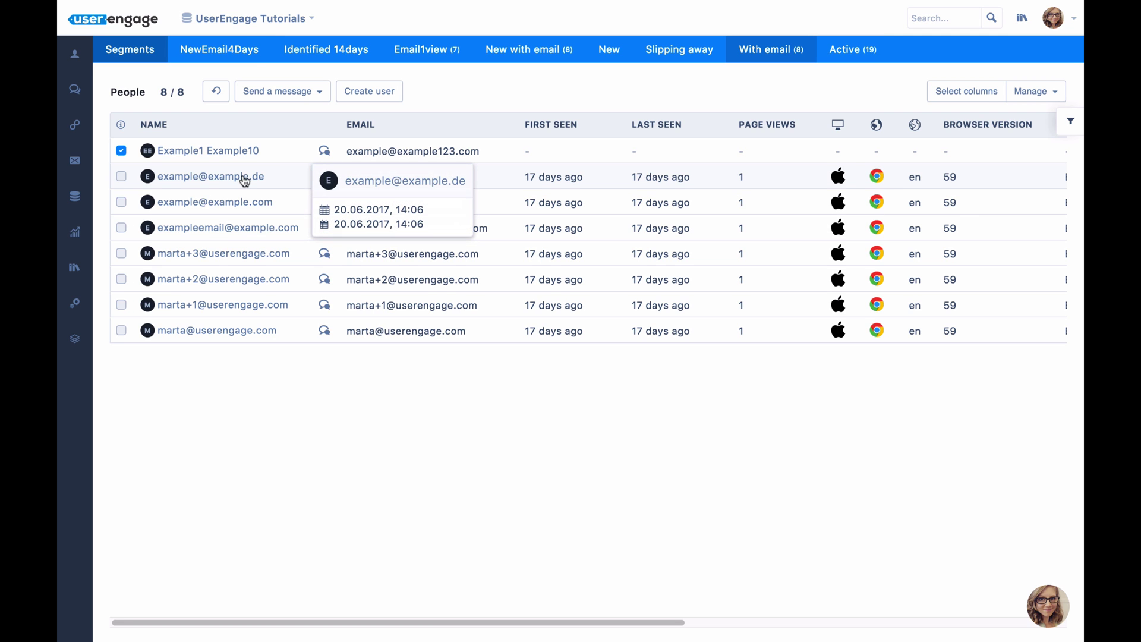
- Open the profile of the fifth user in the list and review the timeline and user info
left_click(252, 257)
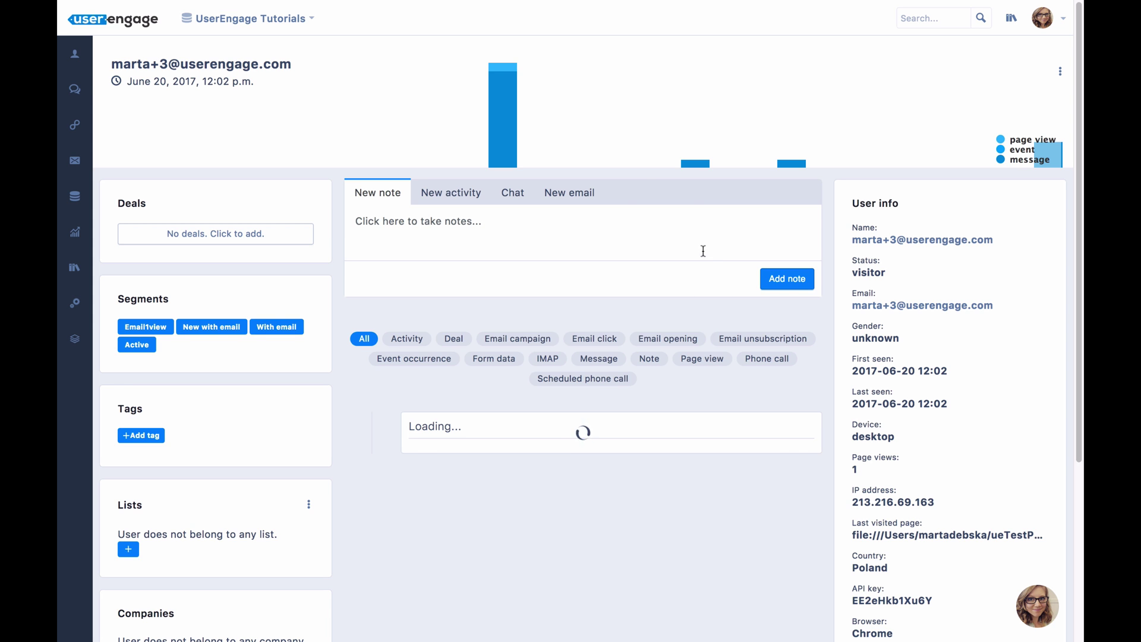
scroll(621, 333, "down", 2)
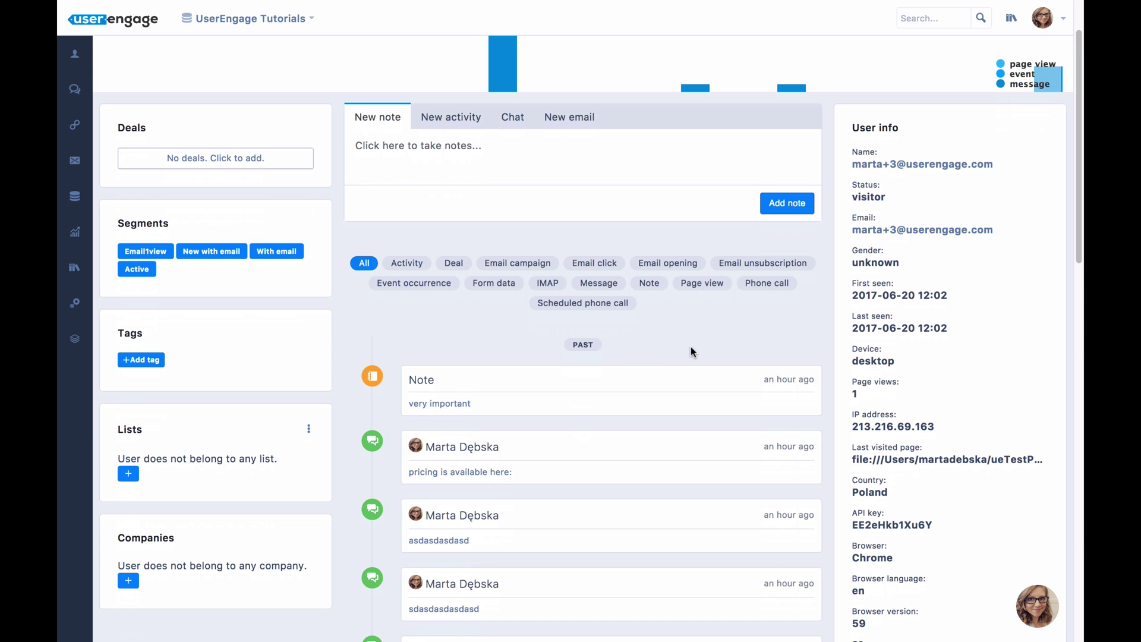
scroll(630, 365, "down", 5)
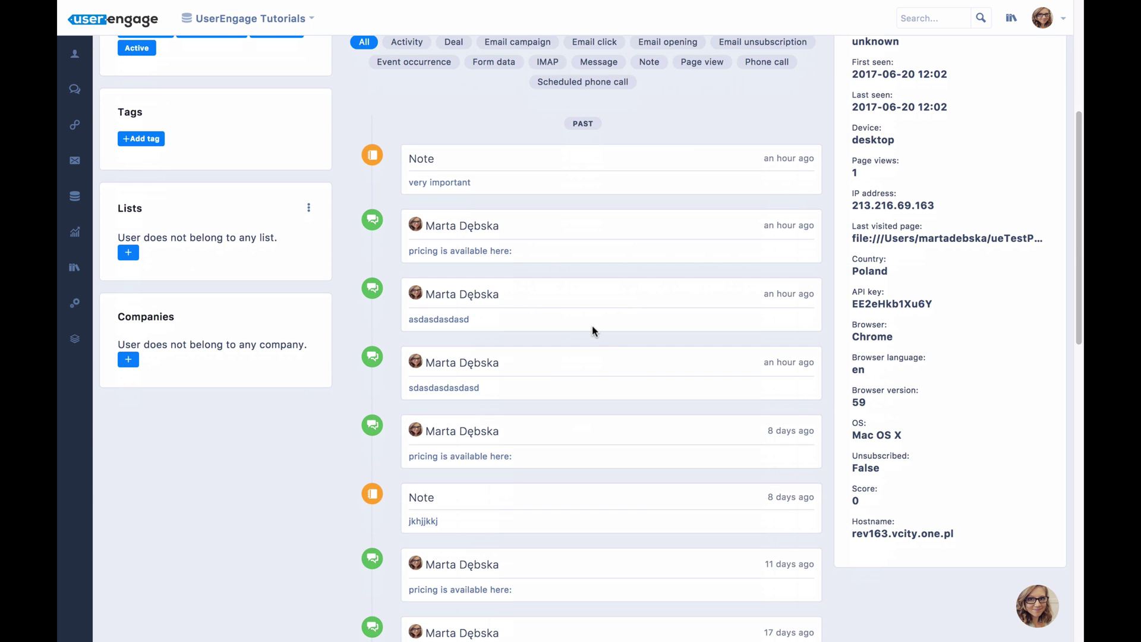
scroll(667, 275, "up", 5)
- Filter the profile's timeline by Page view and by Message, and view the blank new activity form
left_click(717, 270)
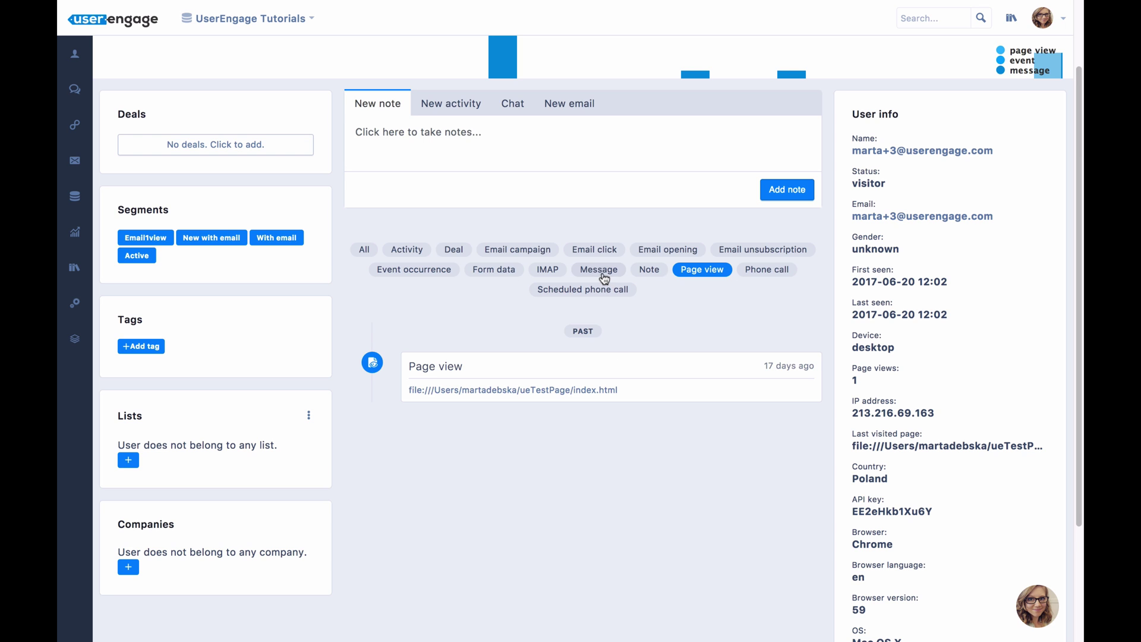
left_click(602, 275)
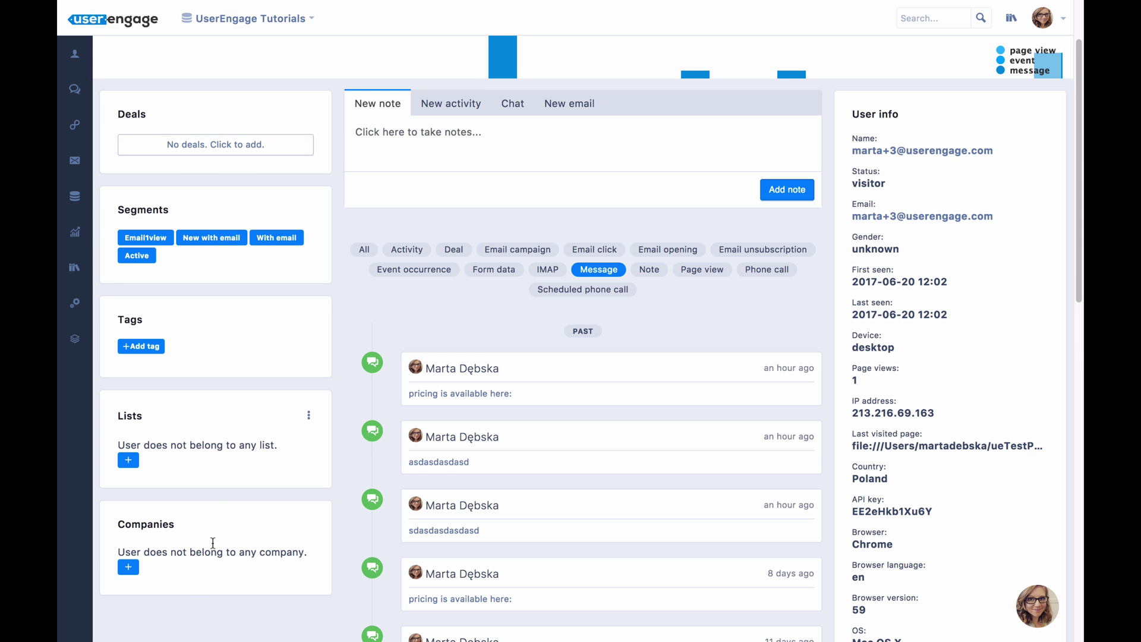
left_click(464, 108)
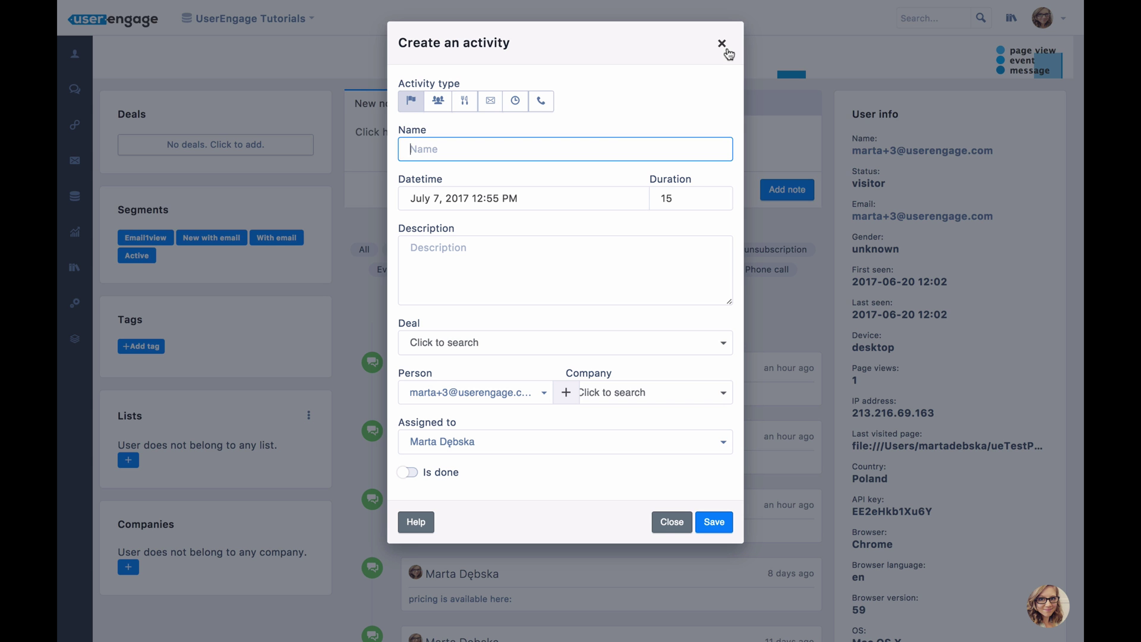
left_click(728, 52)
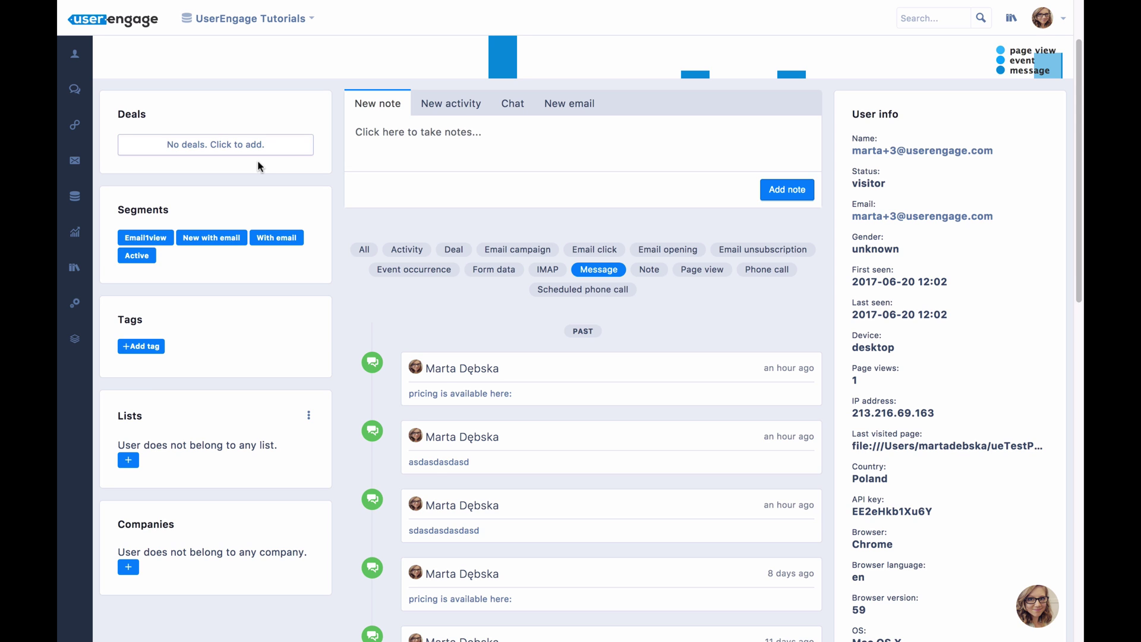
- Add the note "kjhkj" to the user's profile
left_click(437, 131)
type("kjhkj")
left_click(785, 197)
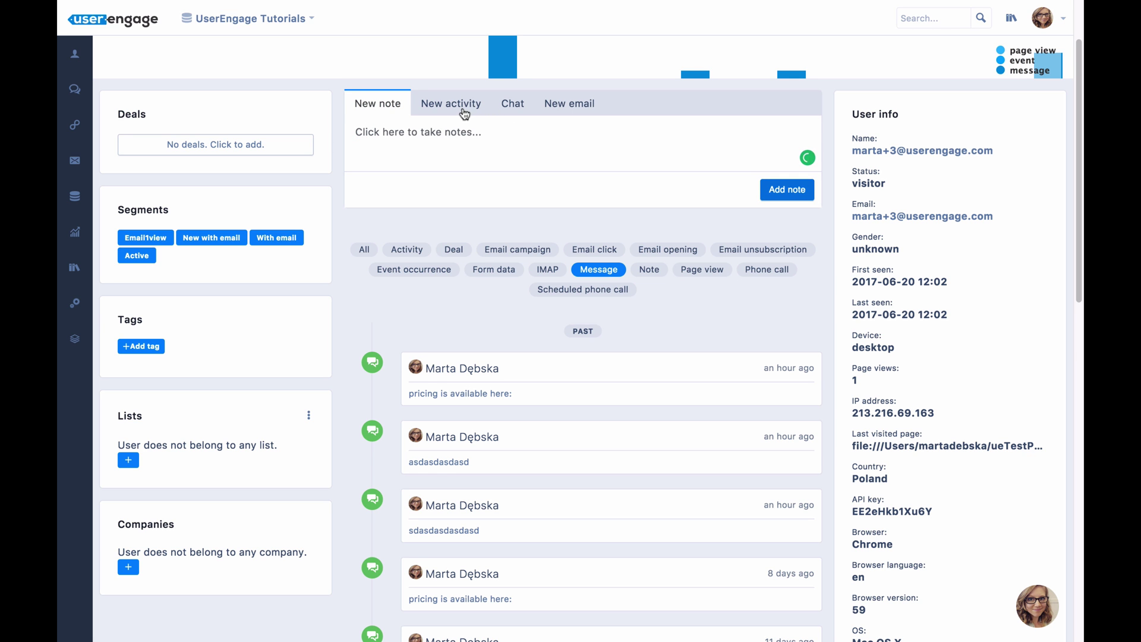
- Open the new activity form, try the E-mail and phone call activity types, and close it unsaved
left_click(464, 114)
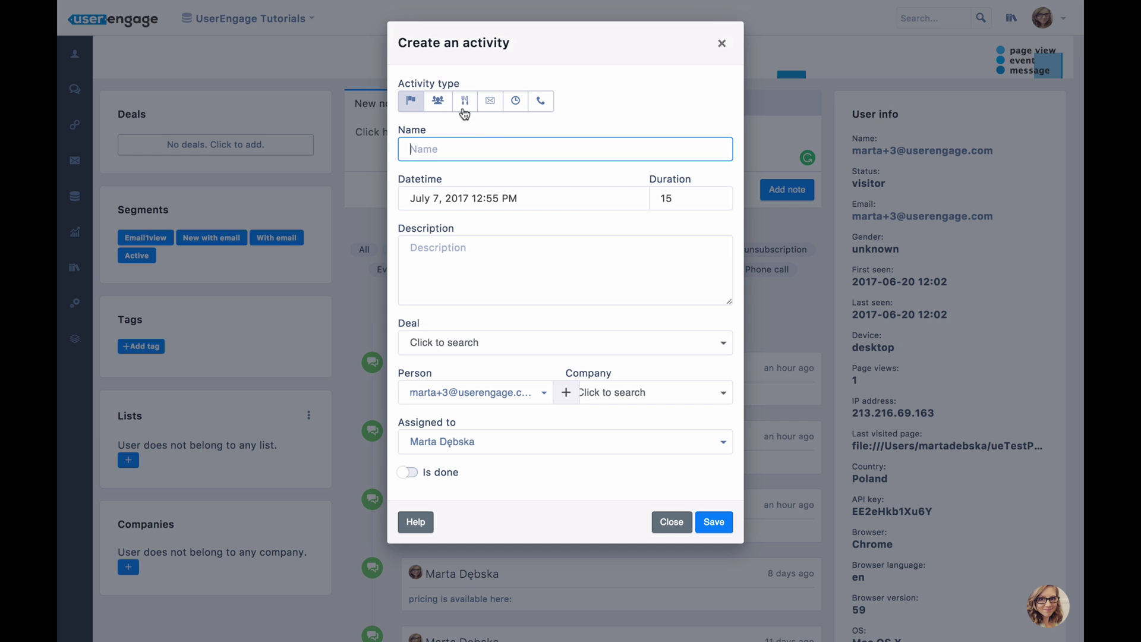
left_click(491, 102)
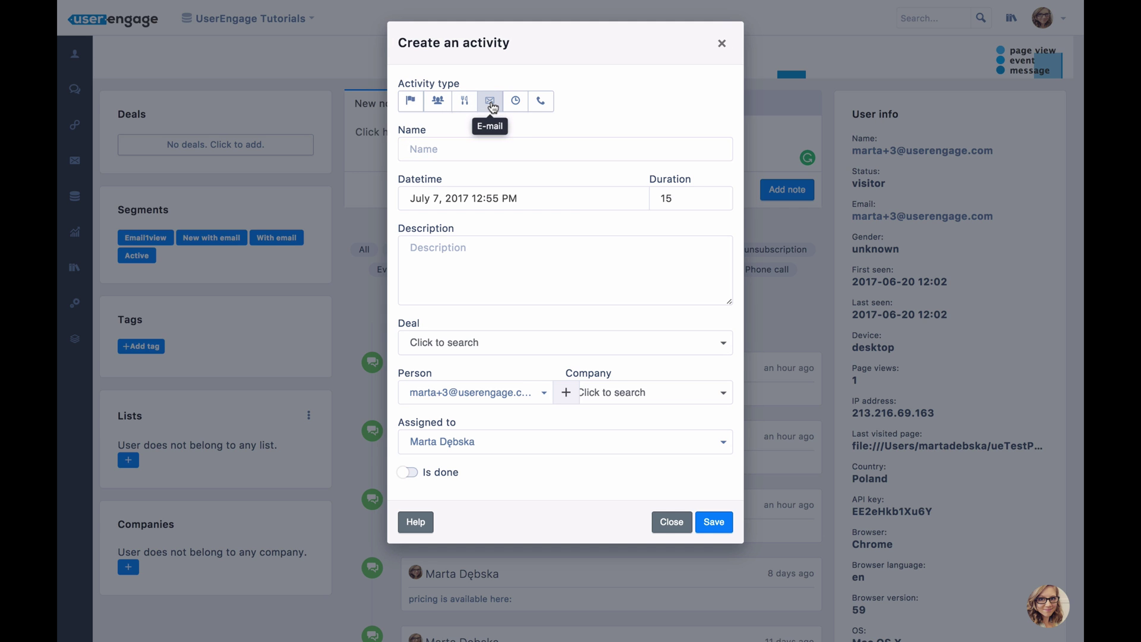
left_click(541, 102)
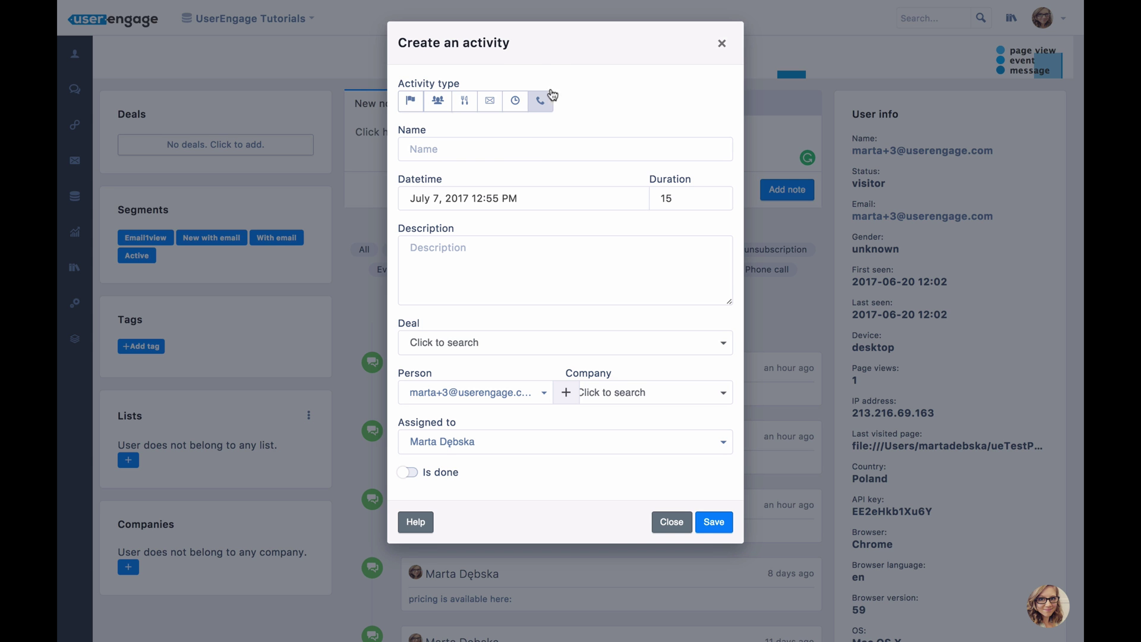
left_click(722, 42)
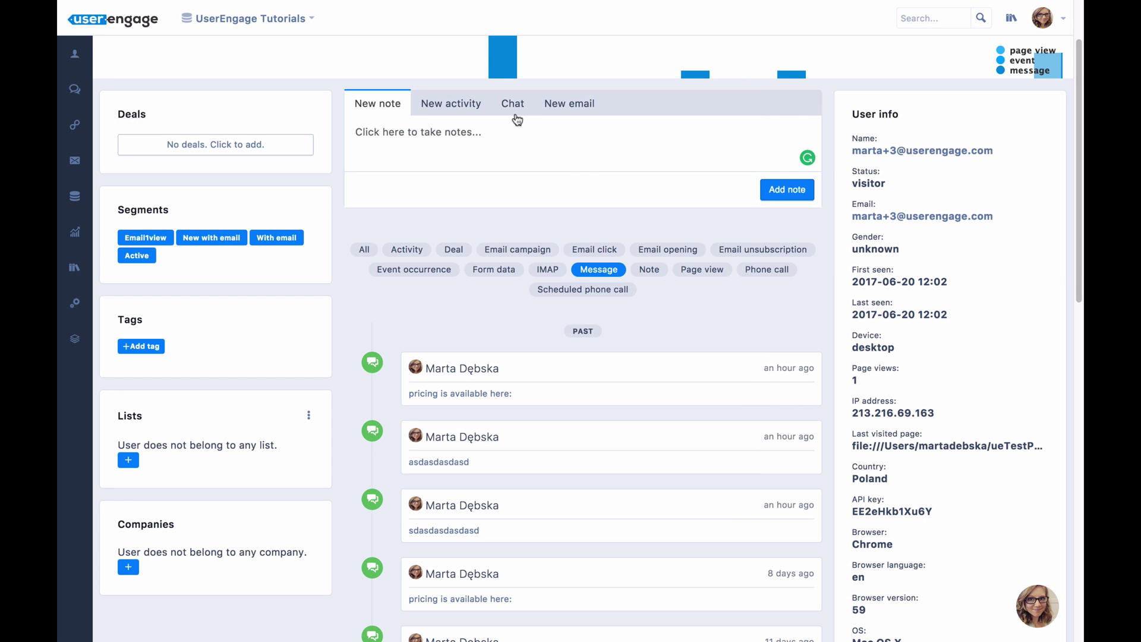
- View the quick chat message form and the new email form for this user, and close both unsent
left_click(514, 111)
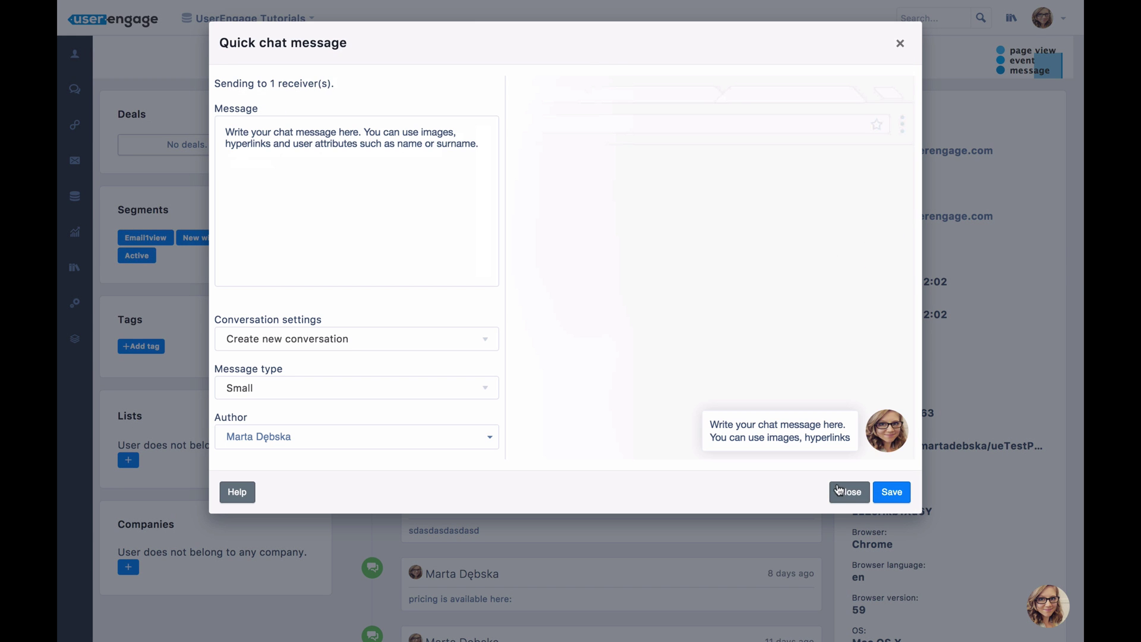
left_click(850, 493)
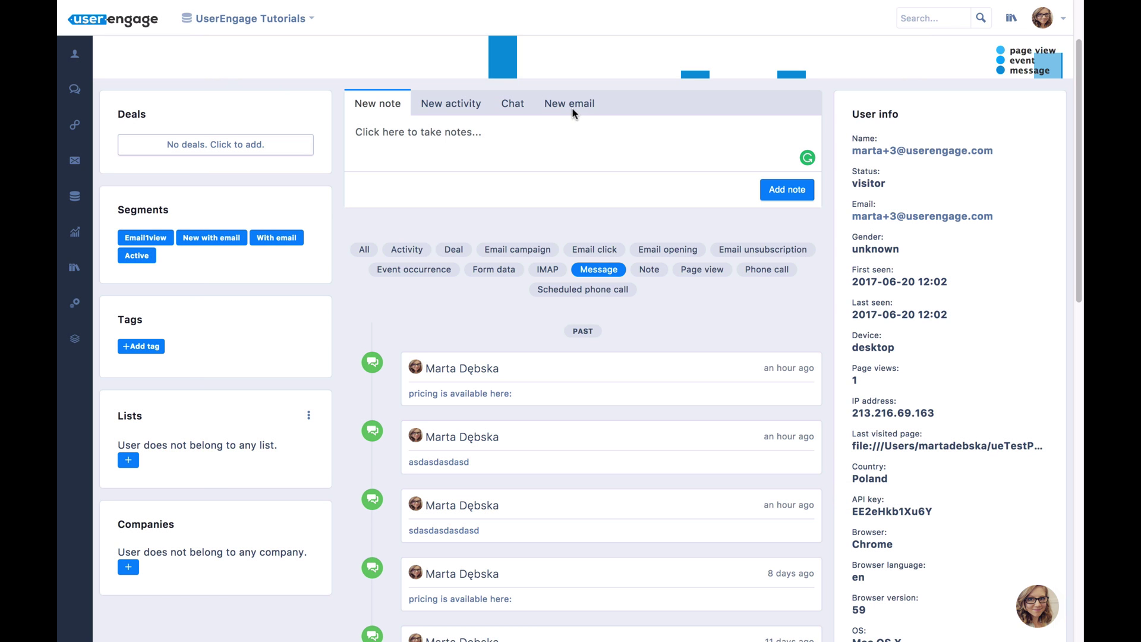
left_click(572, 110)
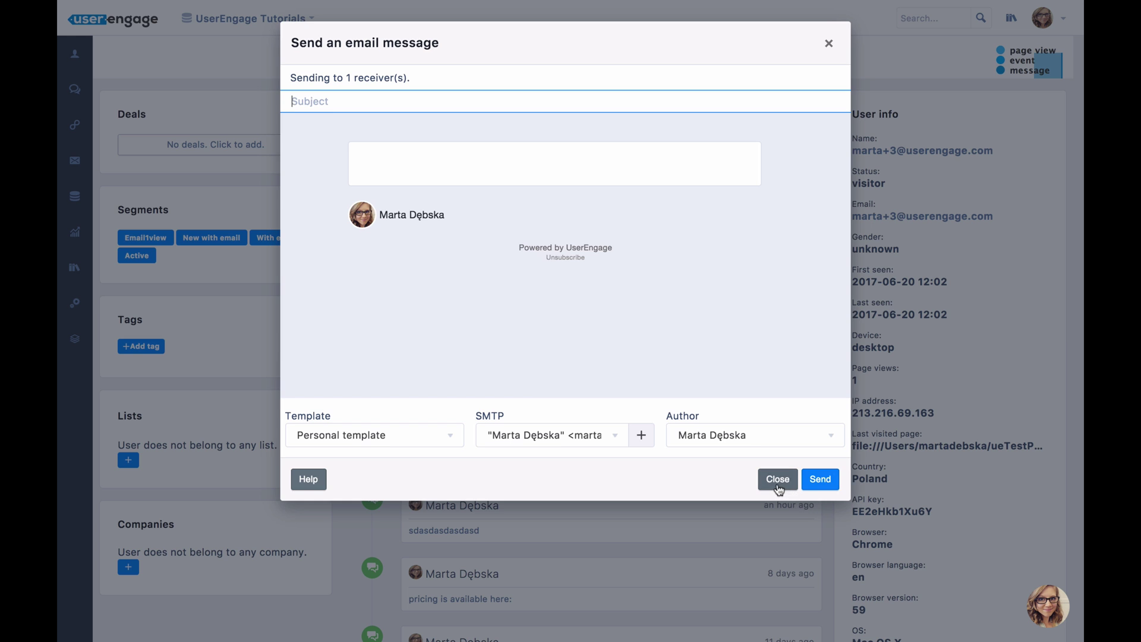
left_click(776, 479)
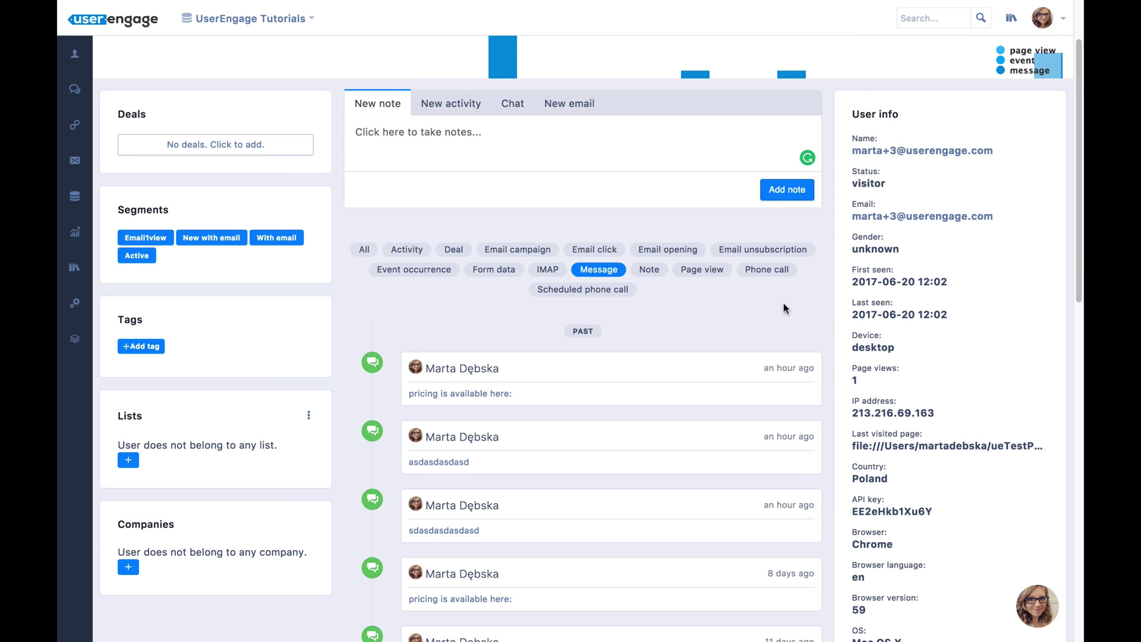
scroll(784, 309, "down", 10)
scroll(752, 325, "up", 10)
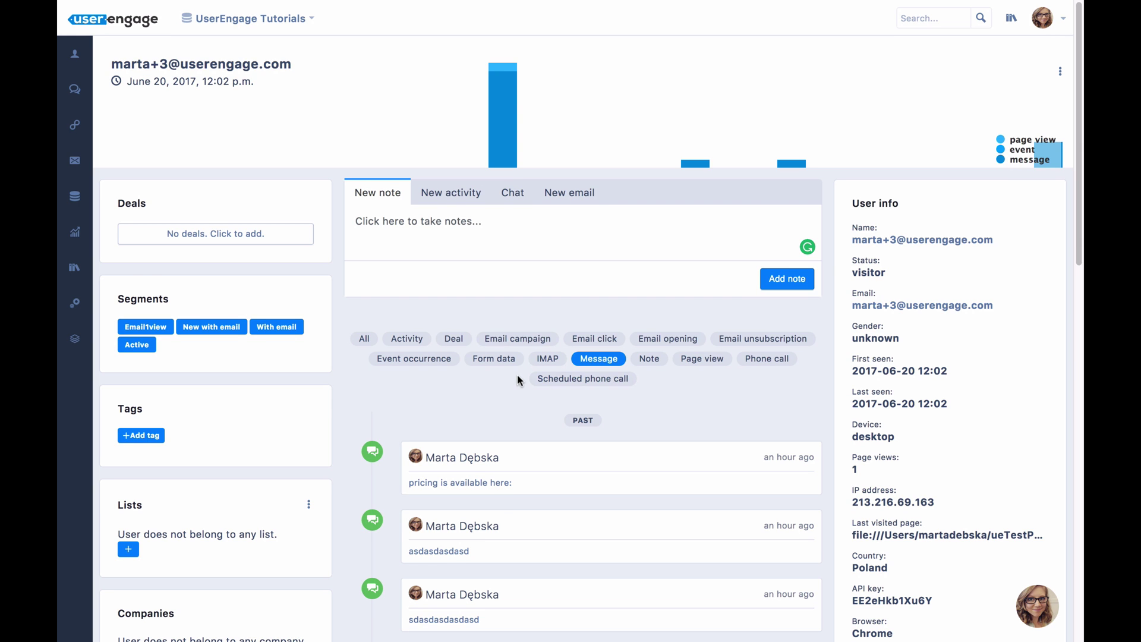
- Go to the conversations section and view the chat widget's message window, closing it again
left_click(75, 98)
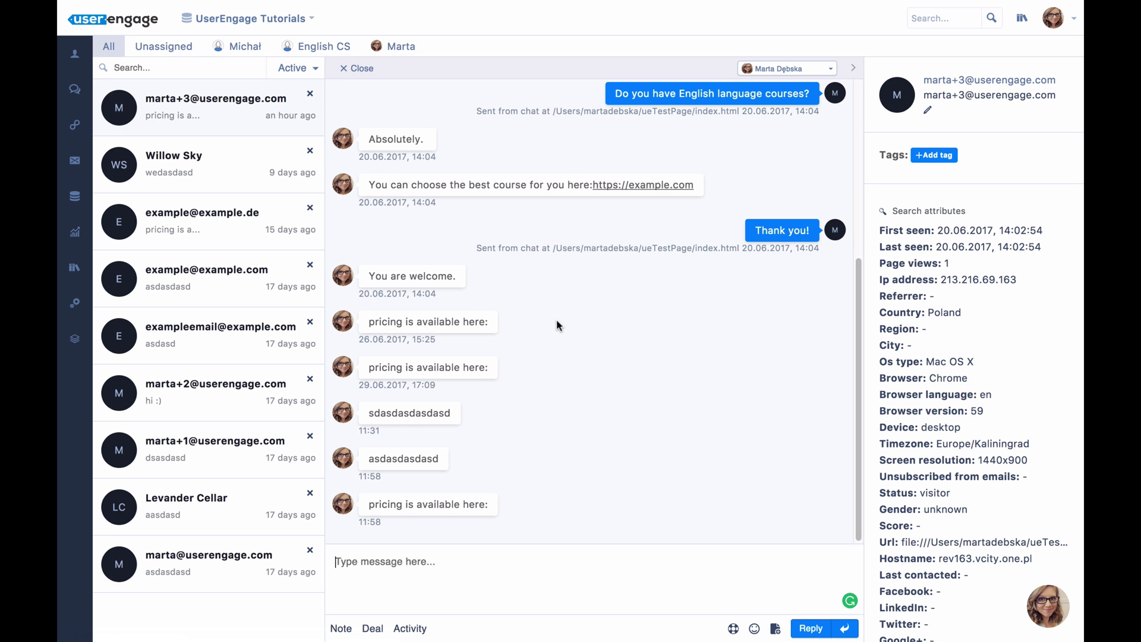
left_click(1042, 606)
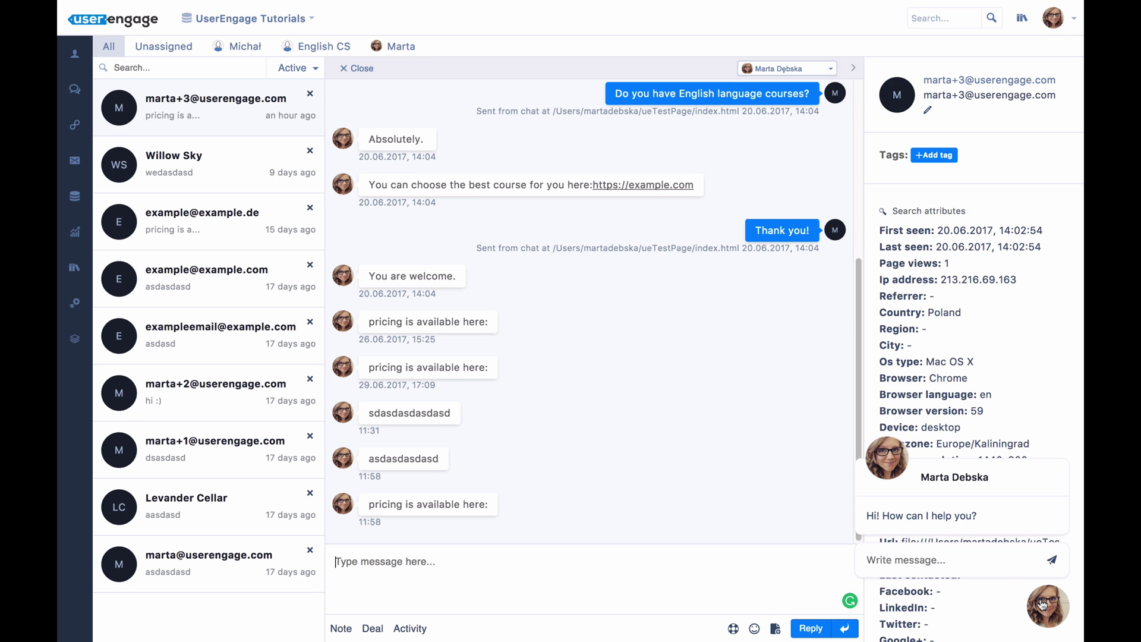
left_click(1042, 604)
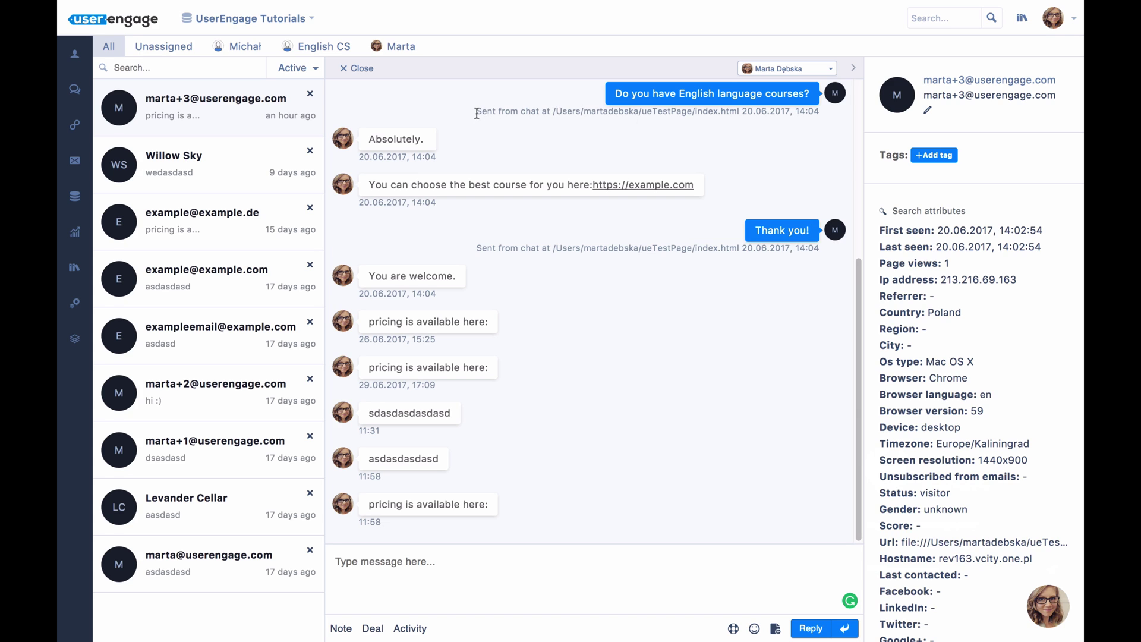
- Highlight the source page path under the "Do you have English language courses?" message and put the cursor in the reply field
left_click_drag(477, 111, 698, 95)
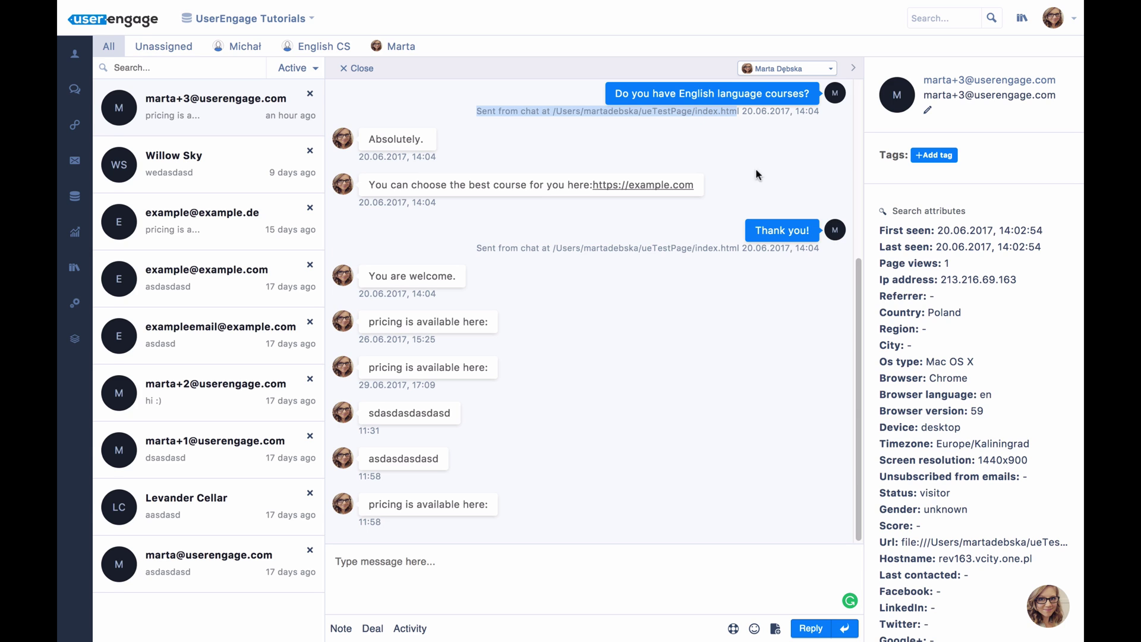
left_click_drag(738, 113, 636, 111)
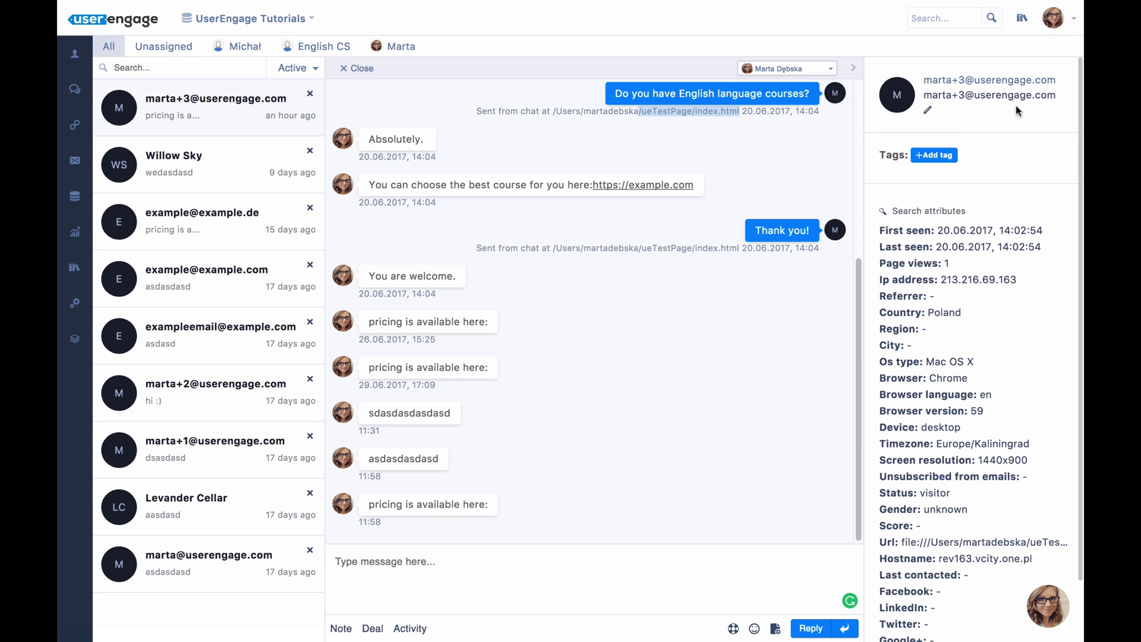
left_click(696, 579)
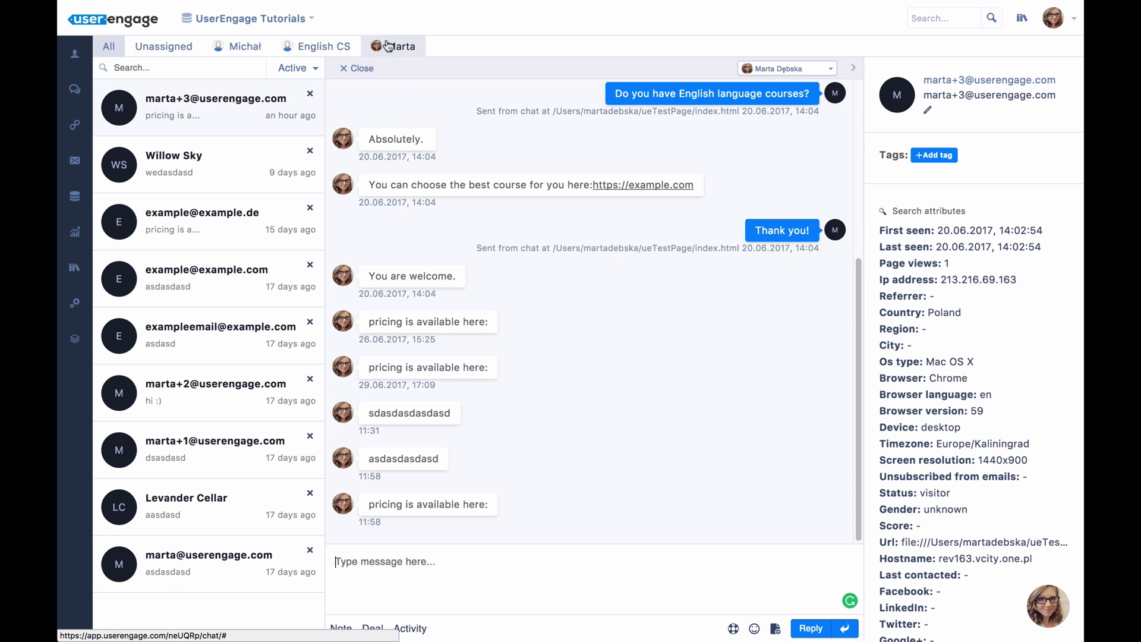
- Browse the conversations assigned to English CS and to the first agent, the unassigned ones, and all conversations
left_click(318, 48)
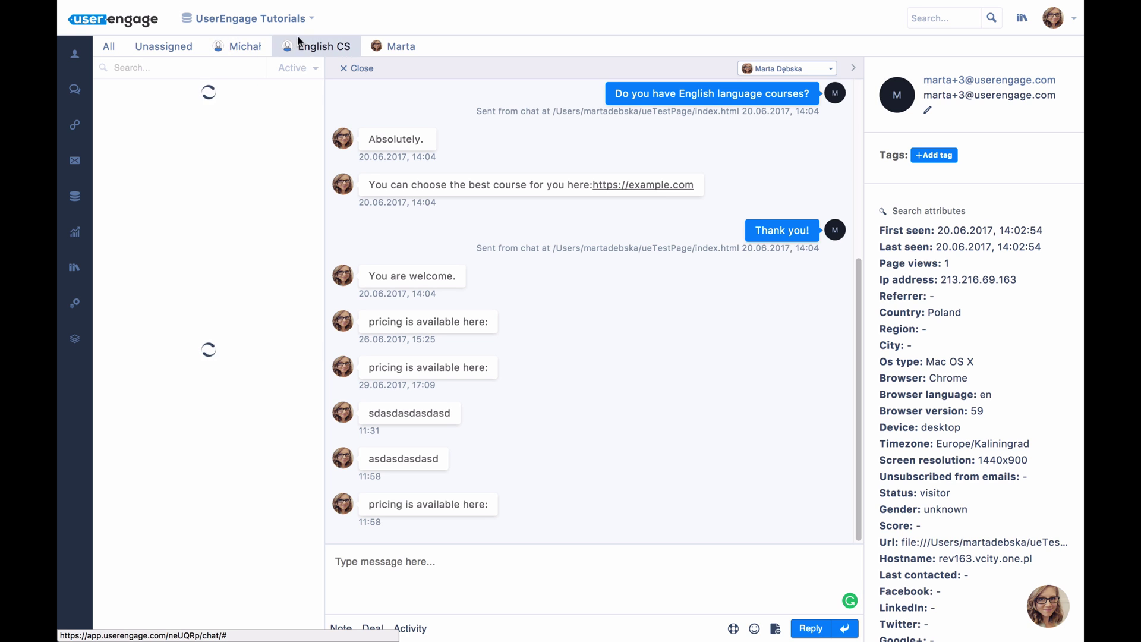
left_click(251, 48)
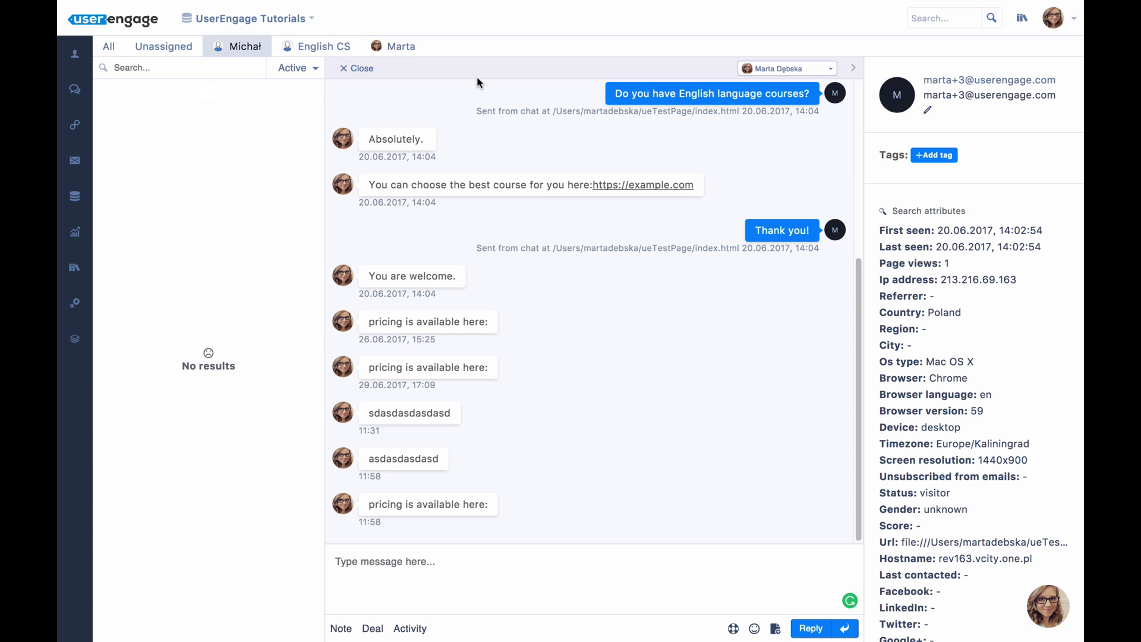
left_click(162, 46)
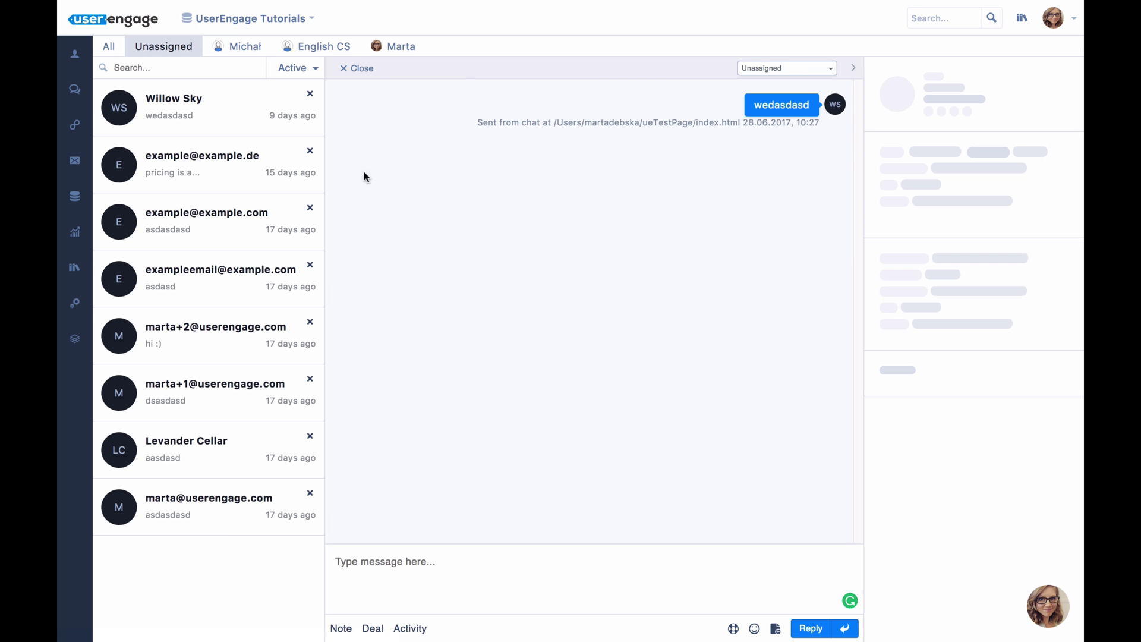
left_click(120, 50)
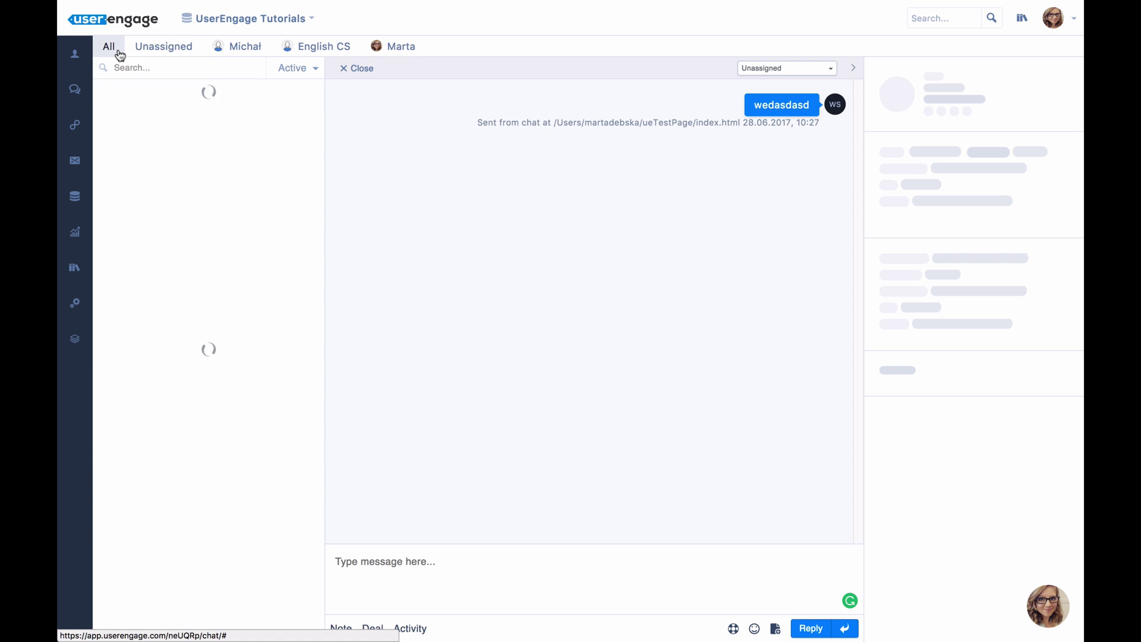
- Show the unassigned conversations and assign the first one to the first agent offered
left_click(174, 48)
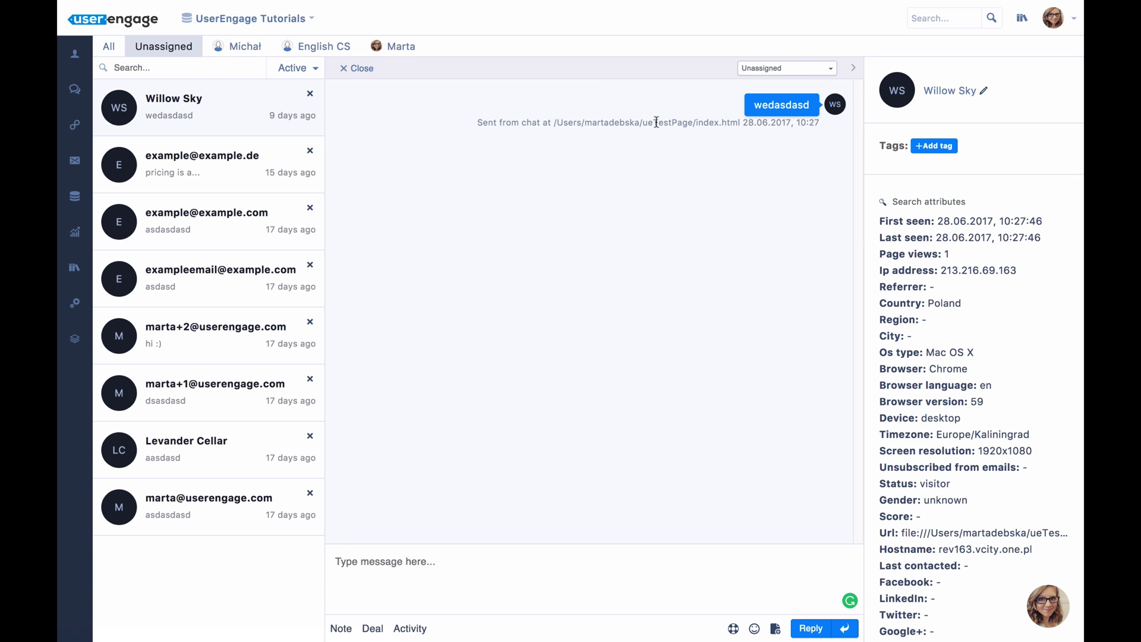
left_click(767, 69)
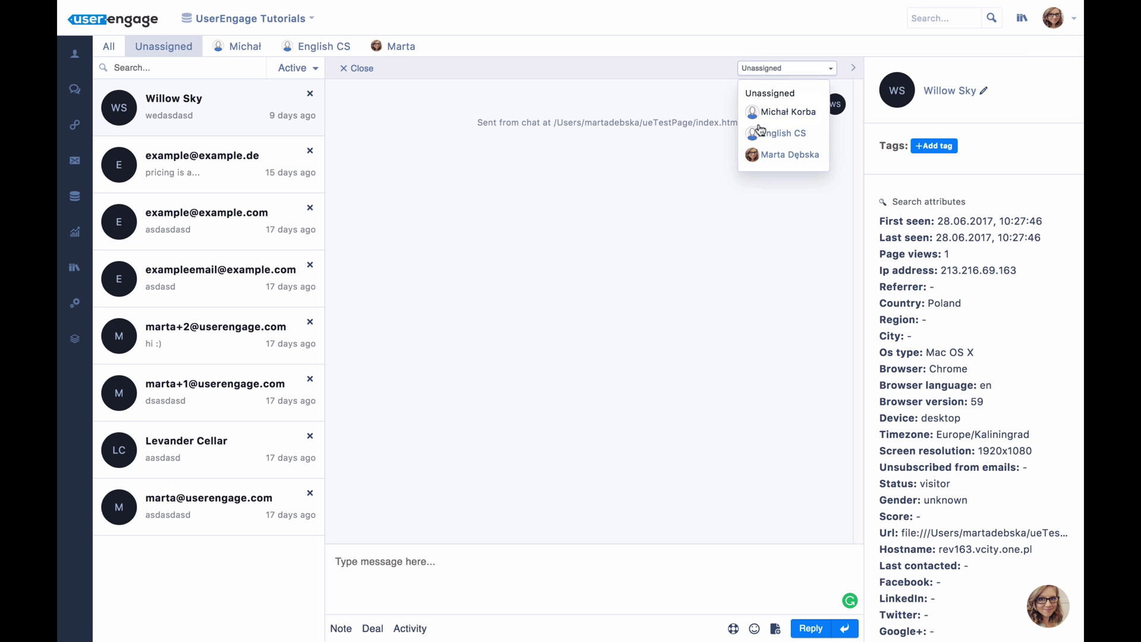
left_click(781, 113)
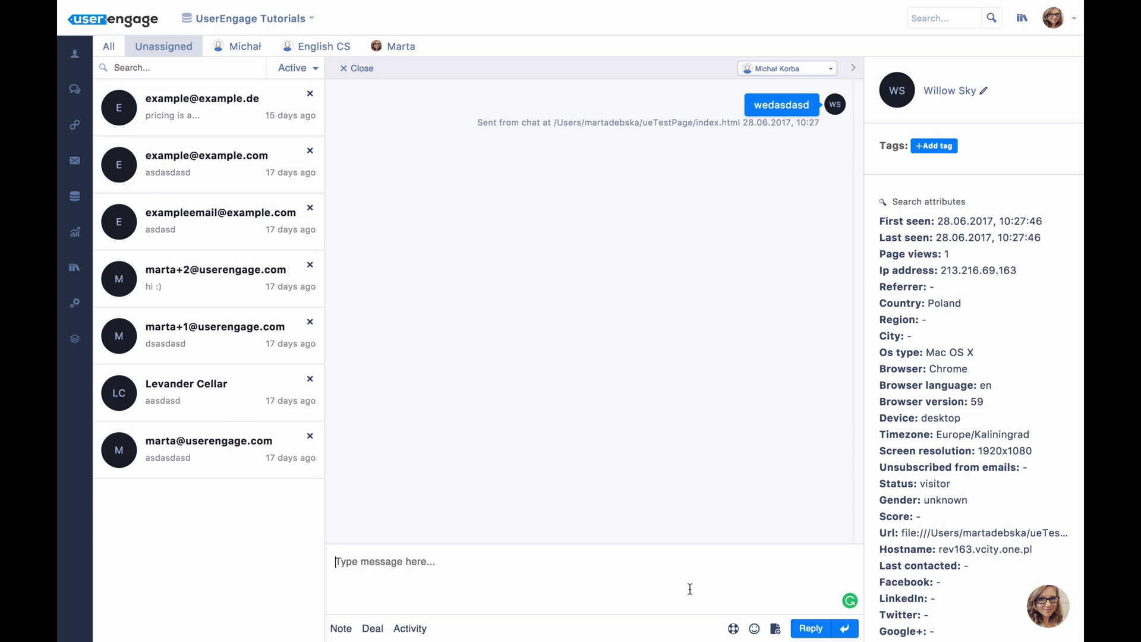
- Find the saved "pricing" reply with "#pri" and send "pricing is available here:" in the open conversation
type("#pri")
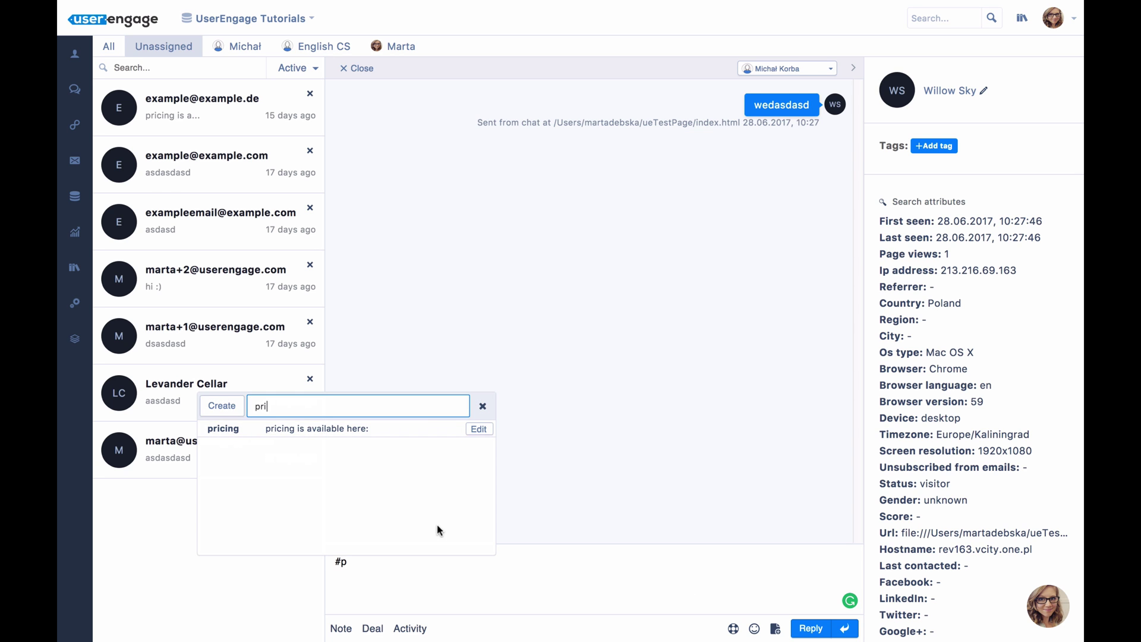
left_click(337, 433)
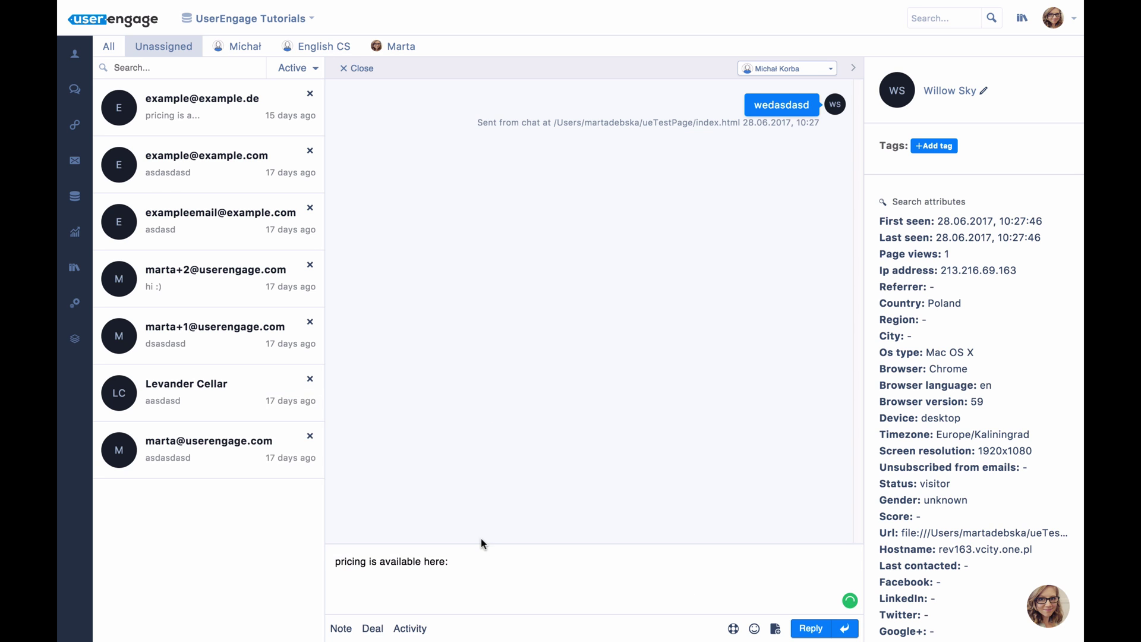
key("Return")
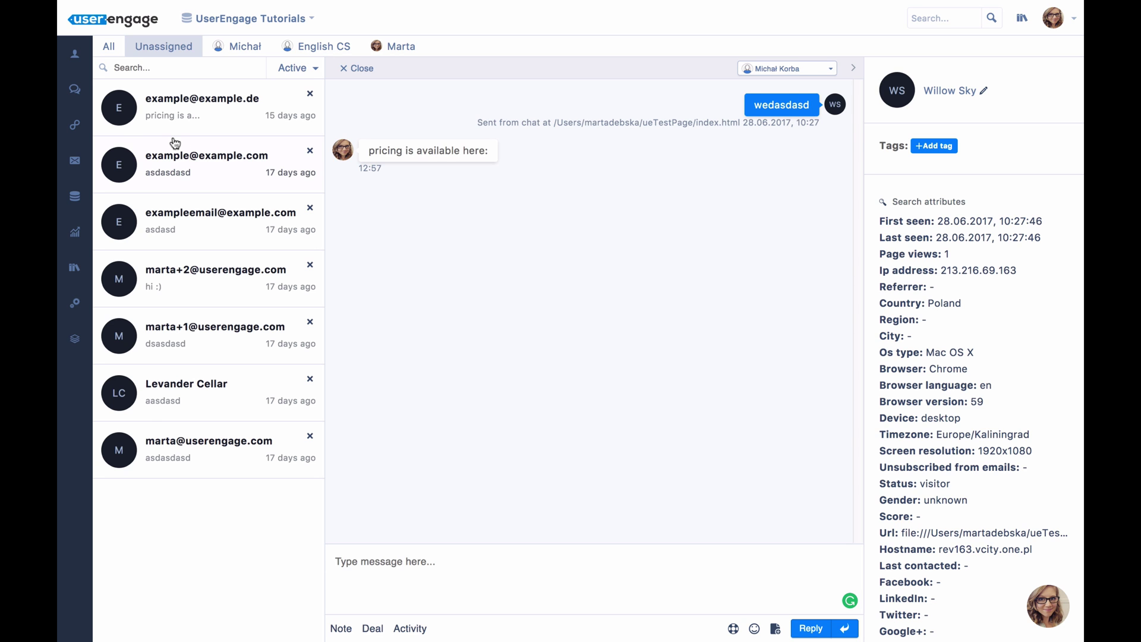
- Go to the email campaigns list and view the blank form for creating a new campaign
mouse_move(74, 148)
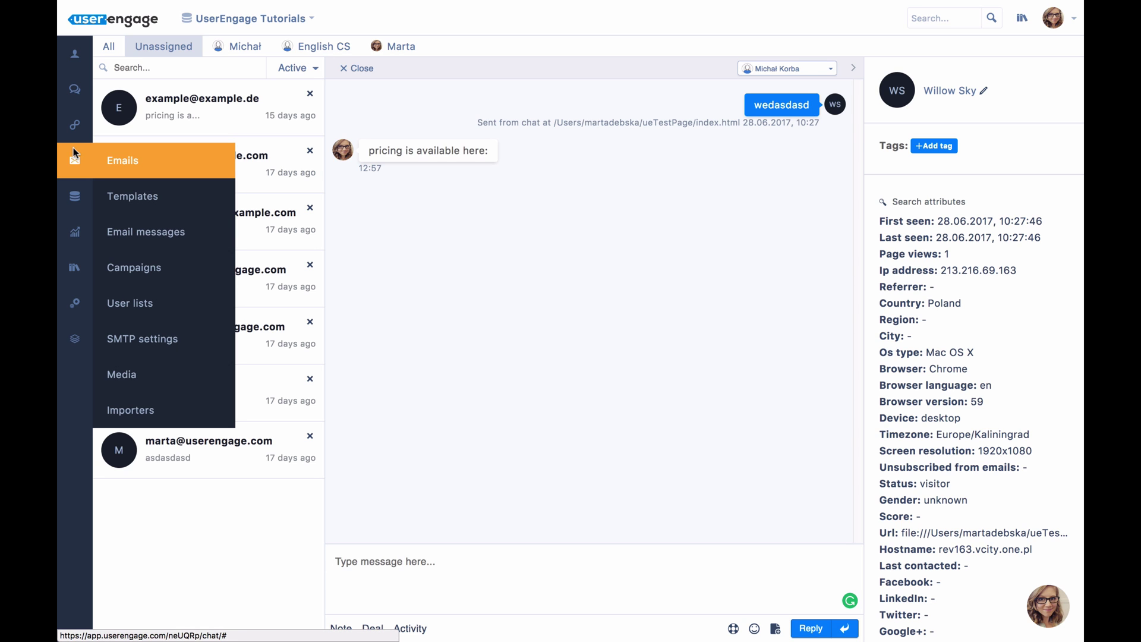
left_click(153, 270)
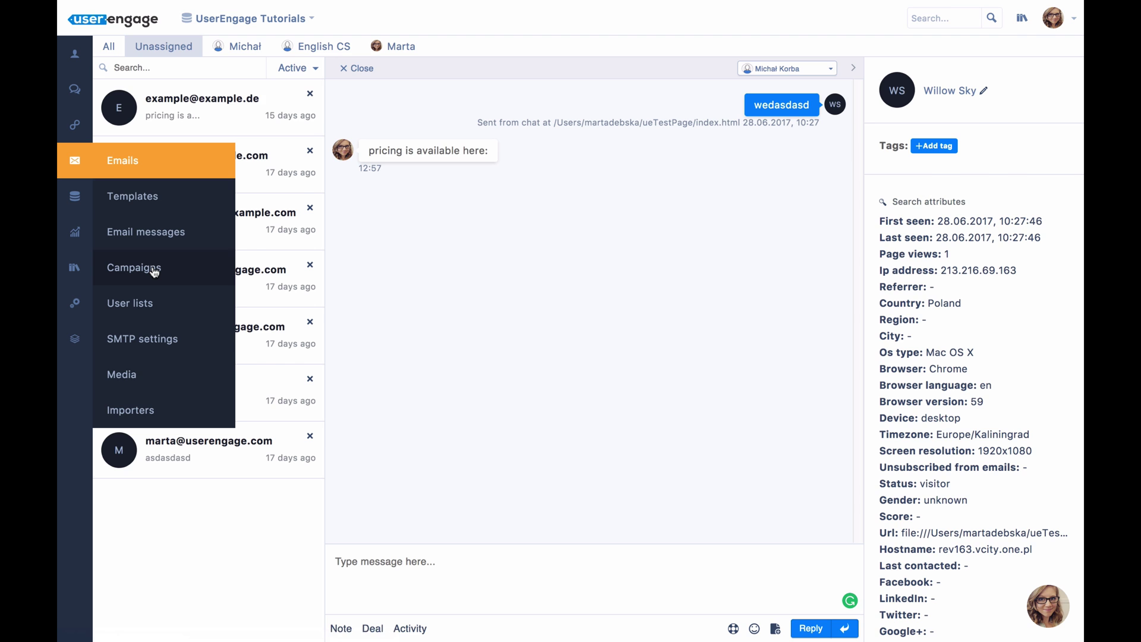
left_click(214, 65)
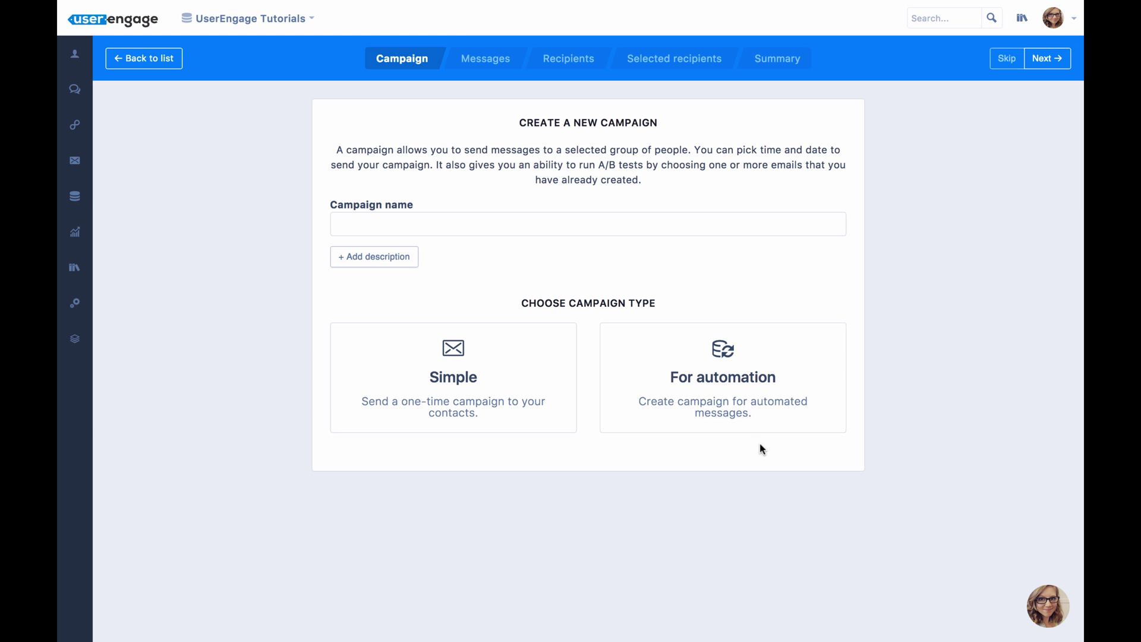
- Return to the email campaigns list and review the first campaign's statistics, down to the A/B test table
mouse_move(70, 131)
mouse_move(77, 158)
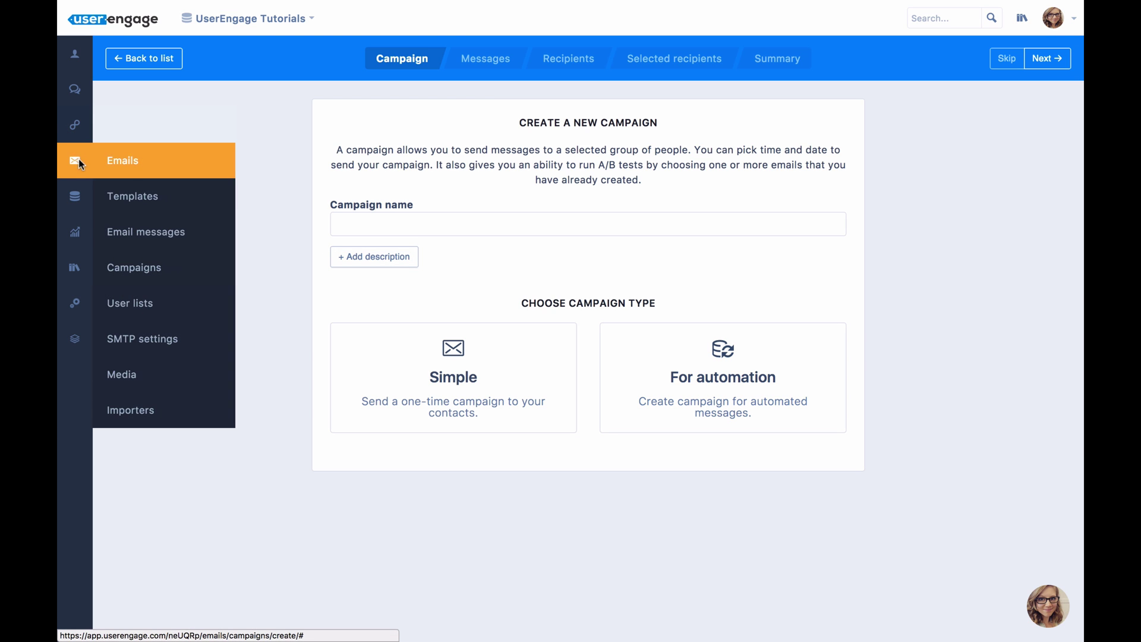
left_click(150, 272)
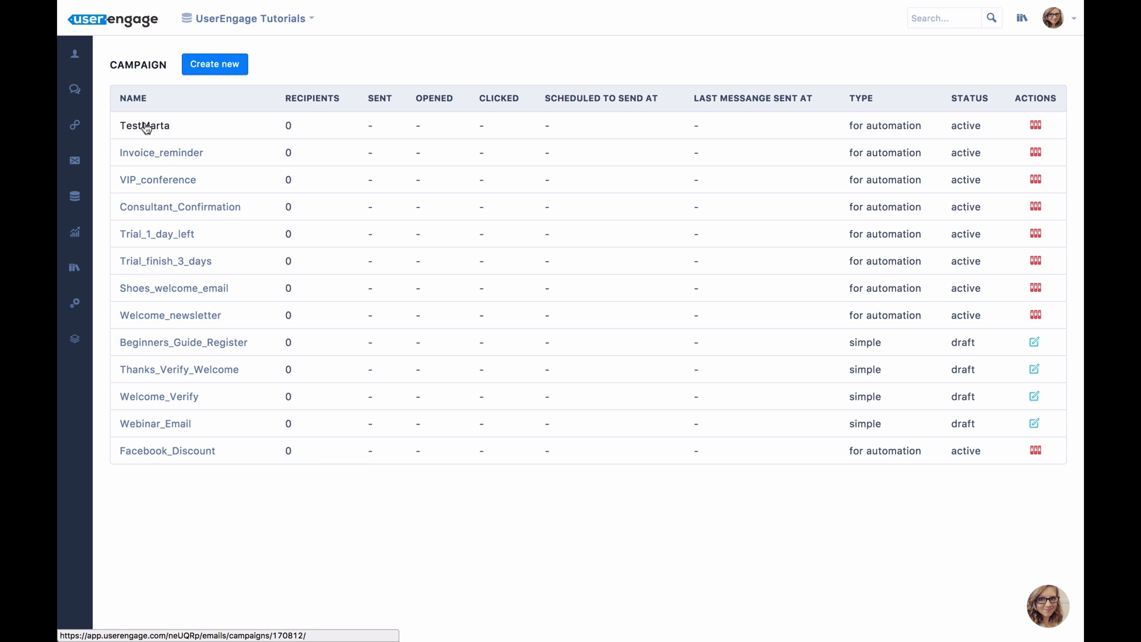
left_click(146, 126)
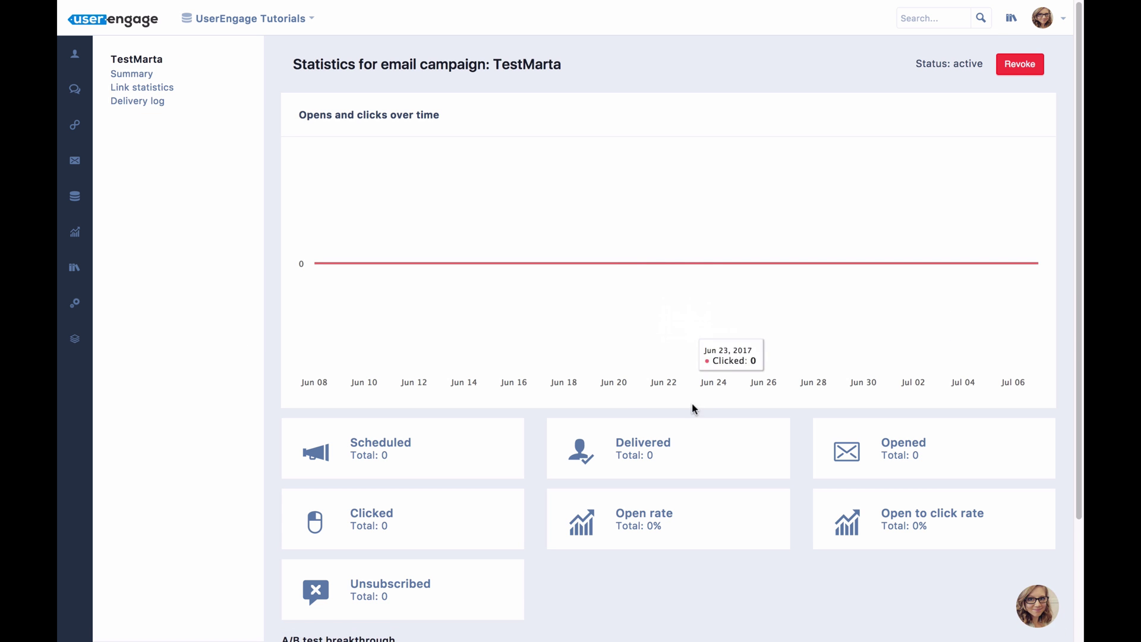
scroll(490, 430, "down", 2)
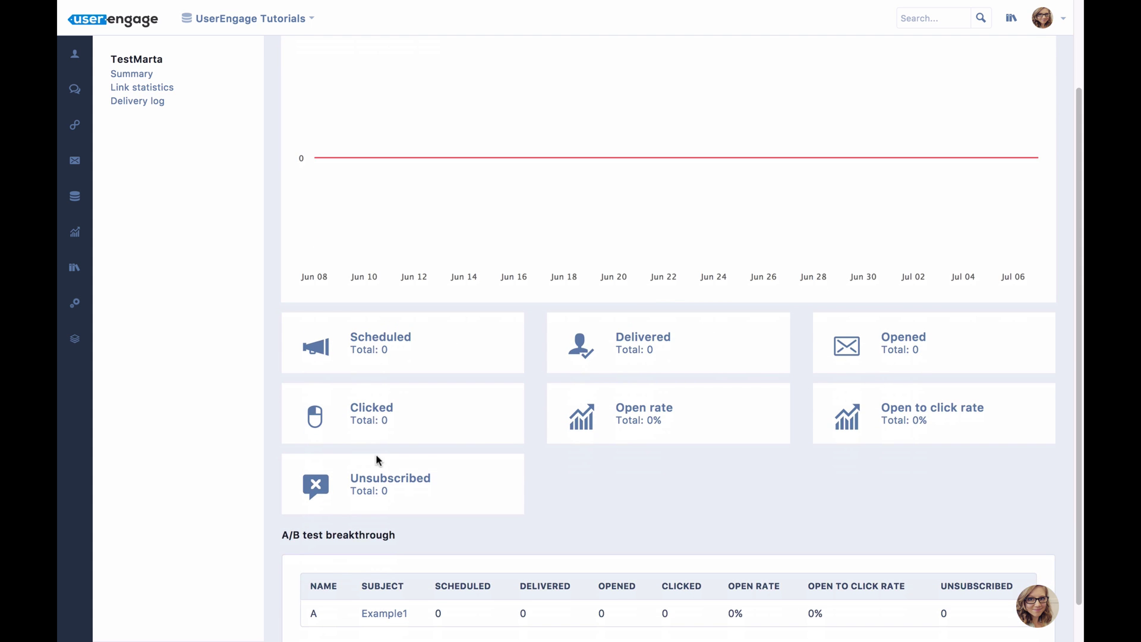
scroll(637, 483, "down", 1)
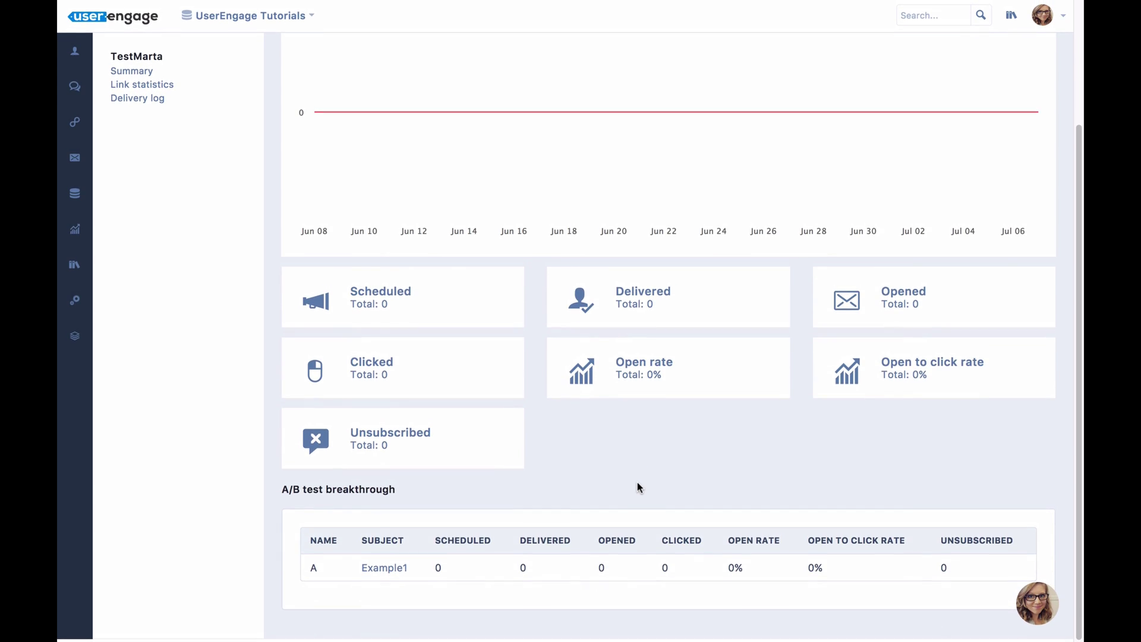
scroll(637, 483, "up", 3)
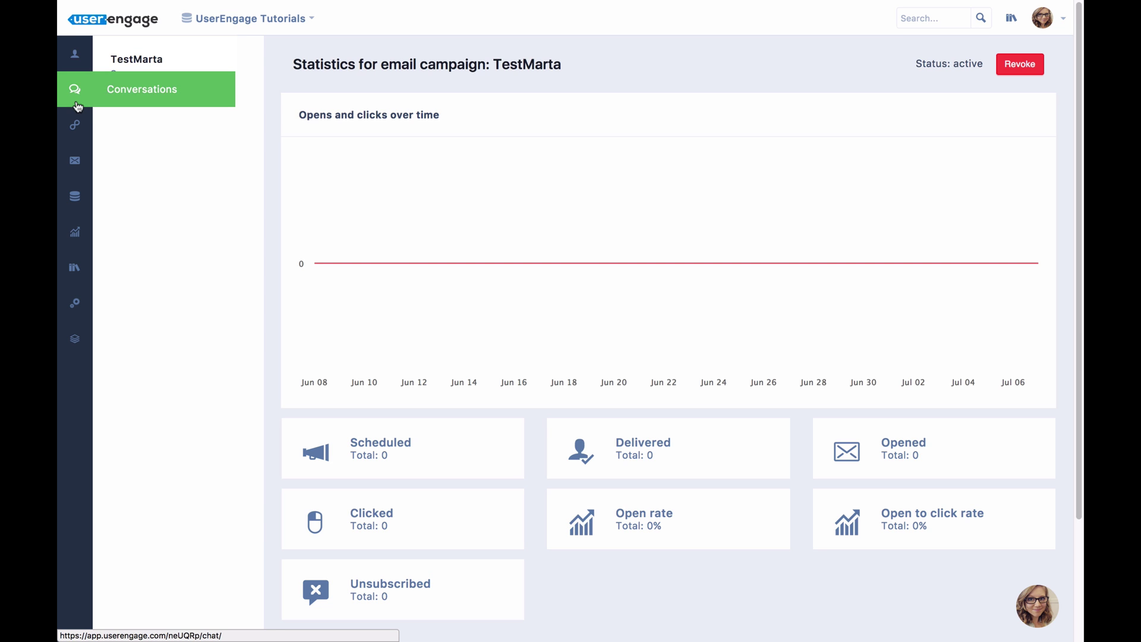
mouse_move(79, 168)
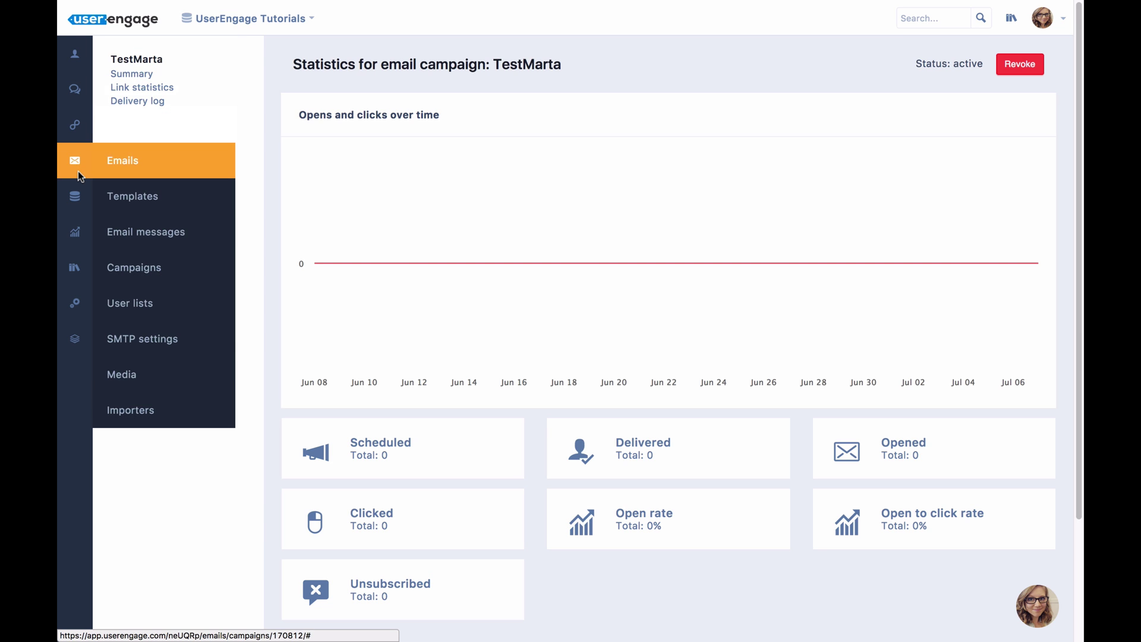
- Go to the Automations list and start creating a new action
mouse_move(78, 123)
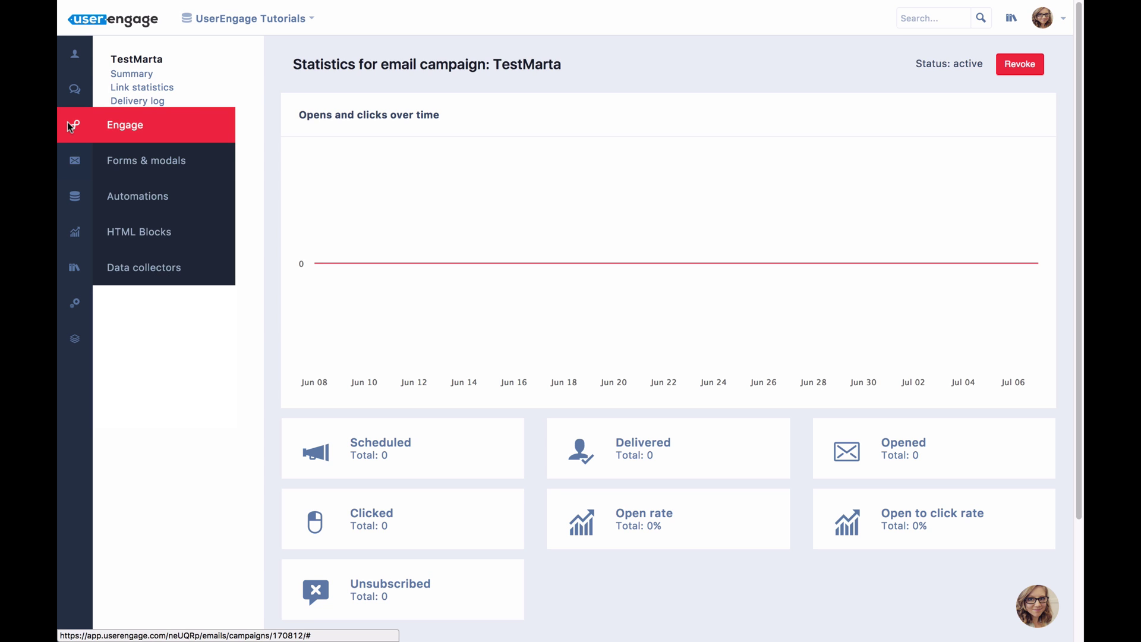
left_click(165, 199)
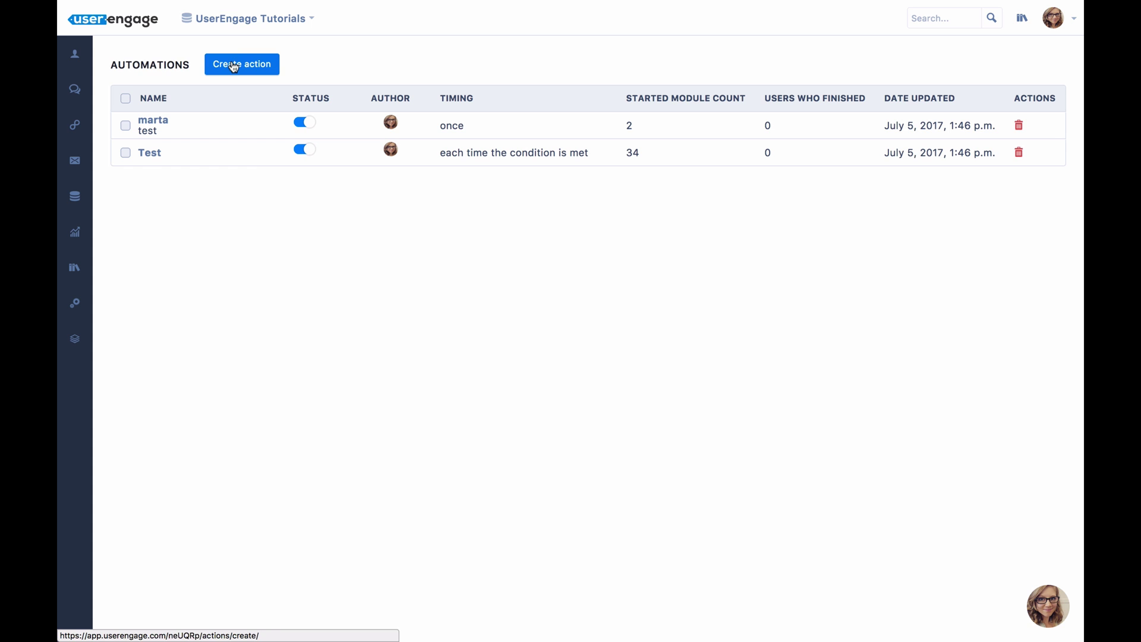
left_click(234, 66)
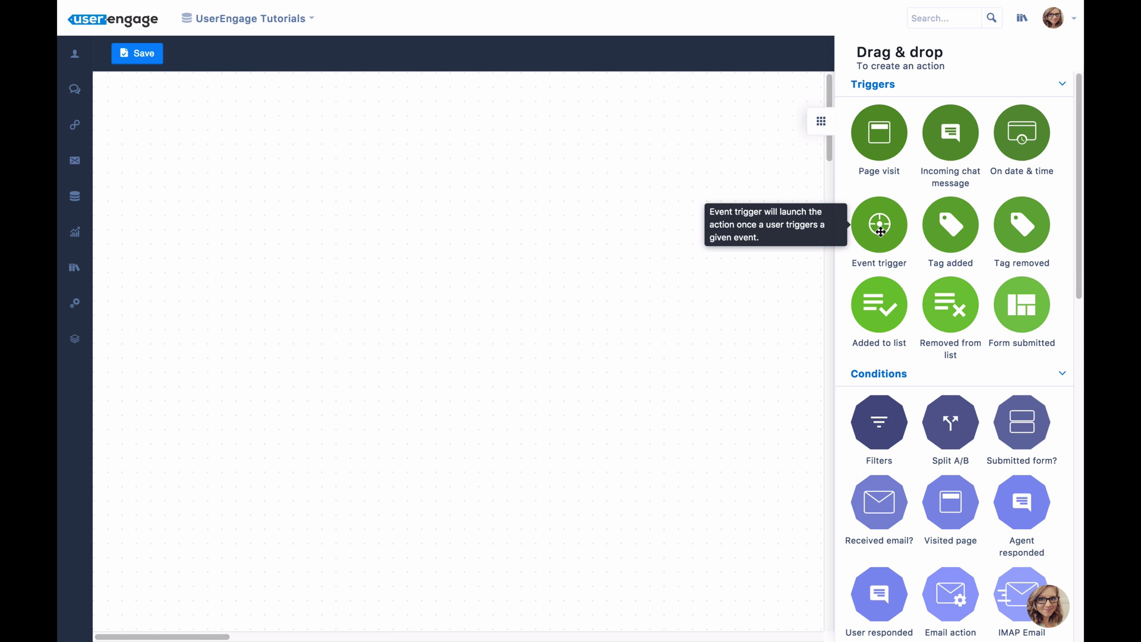
- Add an Event trigger to the empty canvas and set its event to Register
left_click_drag(880, 230, 186, 163)
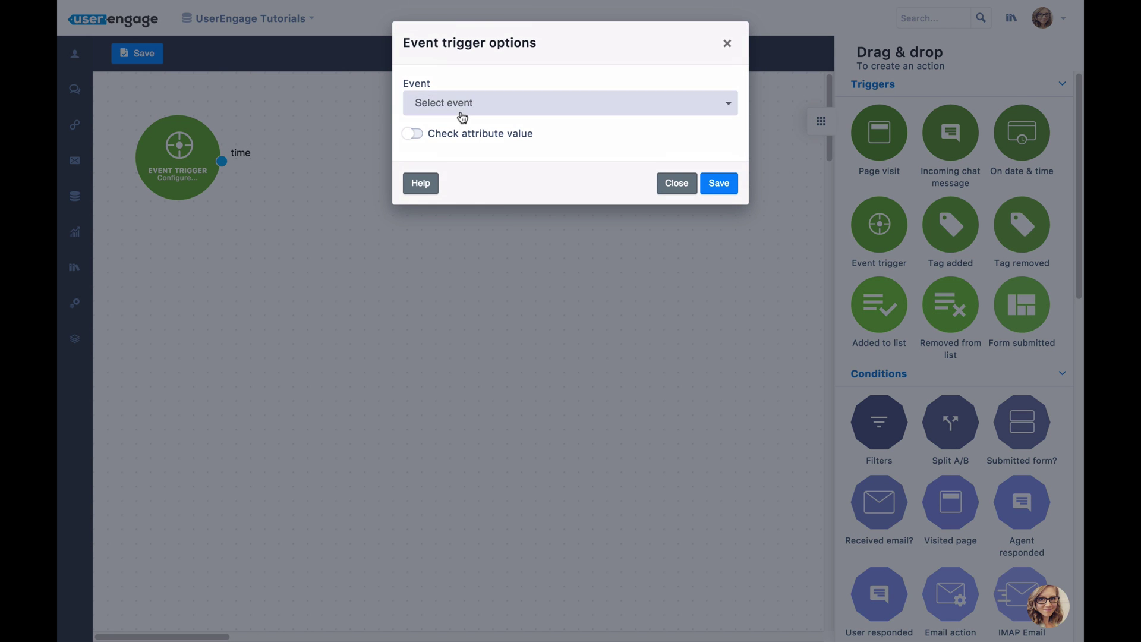
left_click(462, 104)
left_click(450, 173)
left_click(723, 183)
- Add a Send an email campaign action, connect the Register trigger to it, and set its campaign to TestMarta
scroll(891, 298, "down", 7)
left_click_drag(879, 373, 461, 149)
left_click_drag(222, 161, 461, 179)
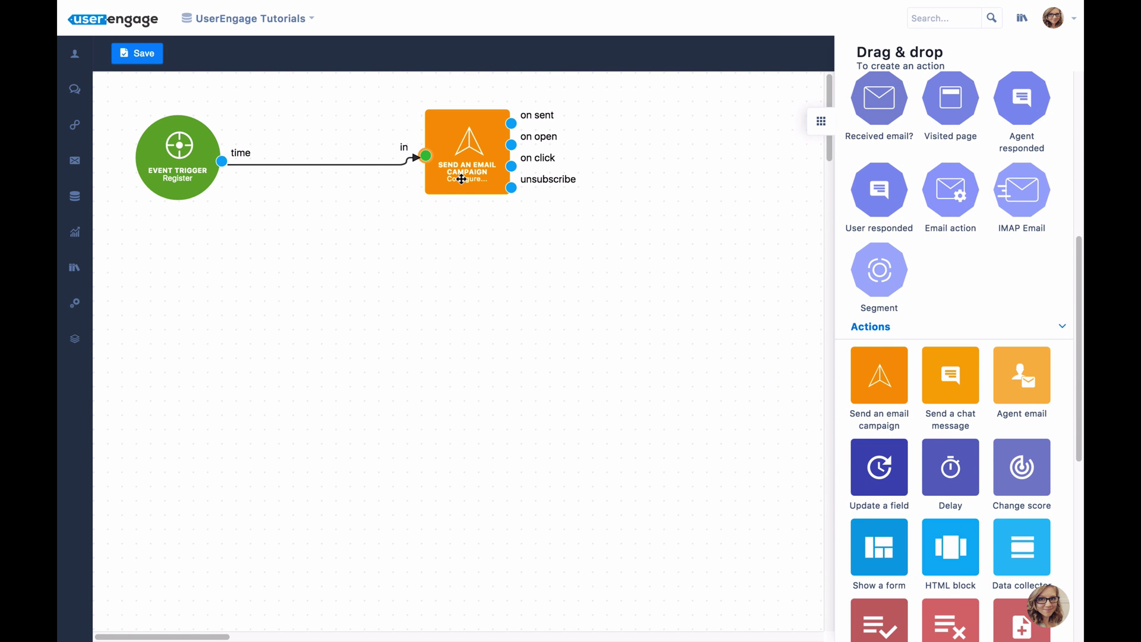
left_click(462, 178)
left_click(462, 107)
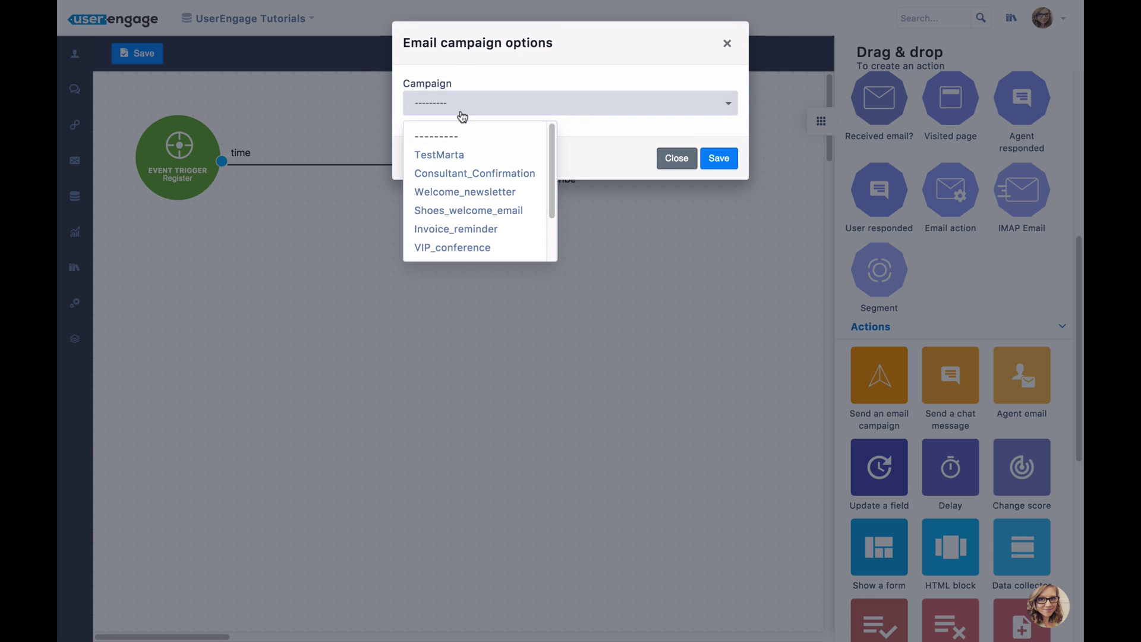
left_click(462, 156)
left_click(719, 158)
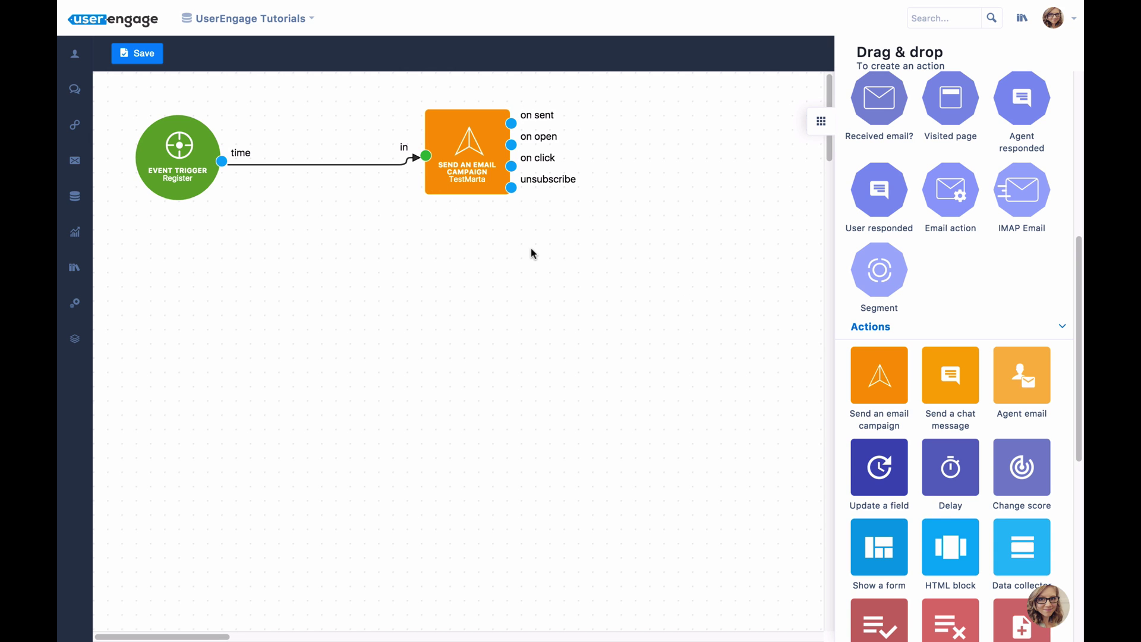
- Move the TestMarta email block closer to the trigger and connect its "on sent" output to a new Delay action
left_click_drag(503, 159, 398, 148)
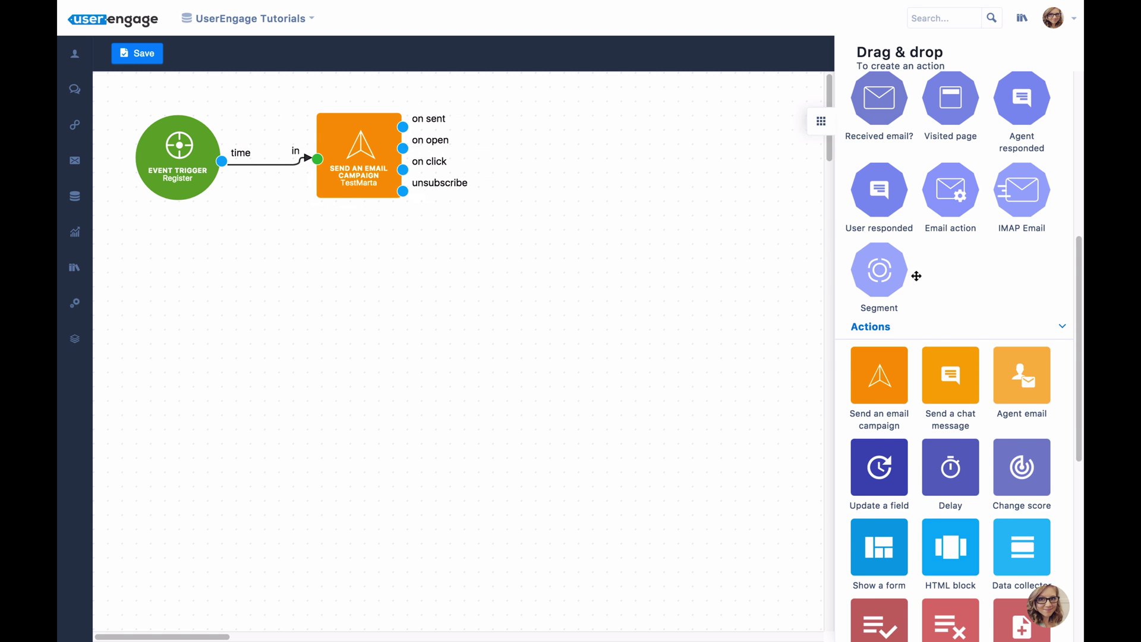
scroll(982, 308, "down", 2)
left_click_drag(950, 348, 550, 169)
left_click_drag(404, 126, 502, 144)
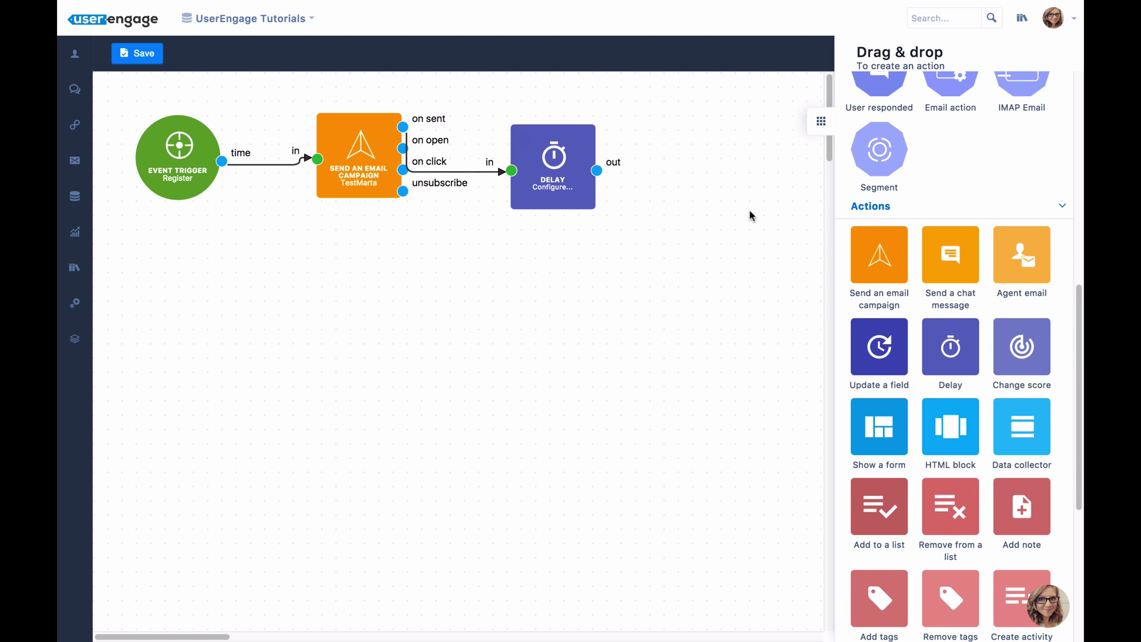
- Add an Email action condition after the Delay and connect its "no" output to a second Send an email campaign action
scroll(962, 175, "up", 2)
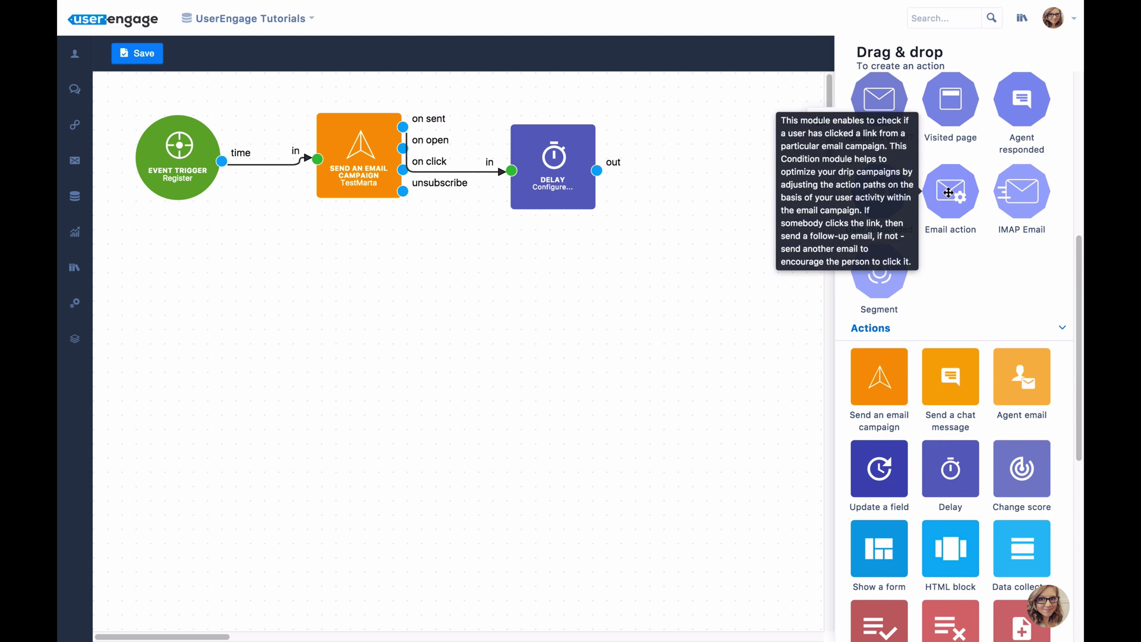
left_click_drag(948, 192, 274, 277)
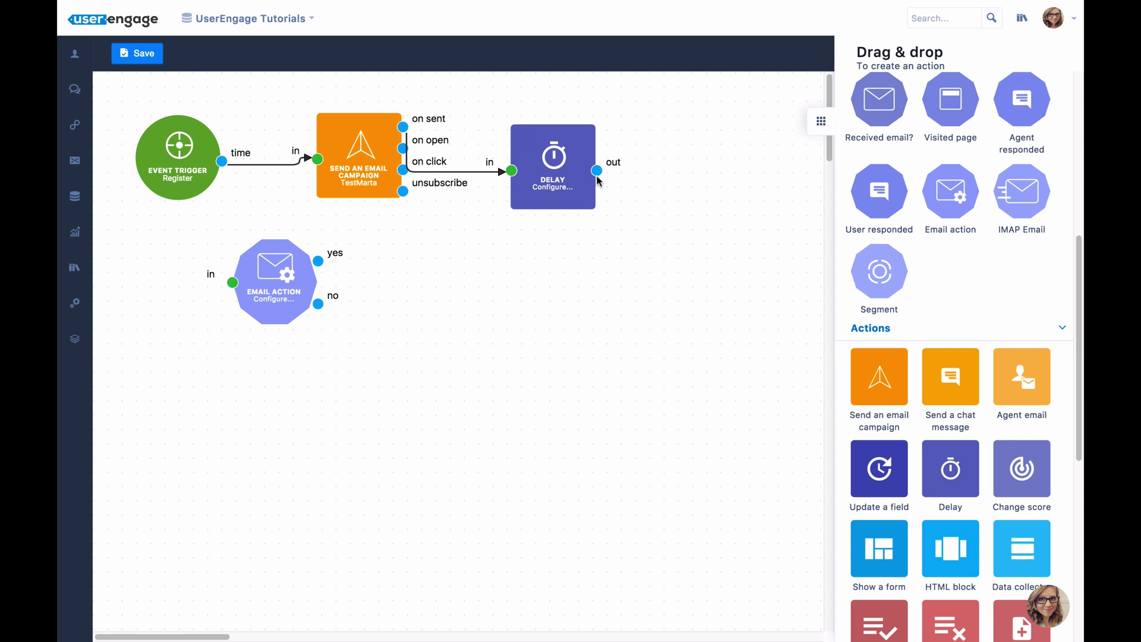
left_click_drag(596, 170, 232, 283)
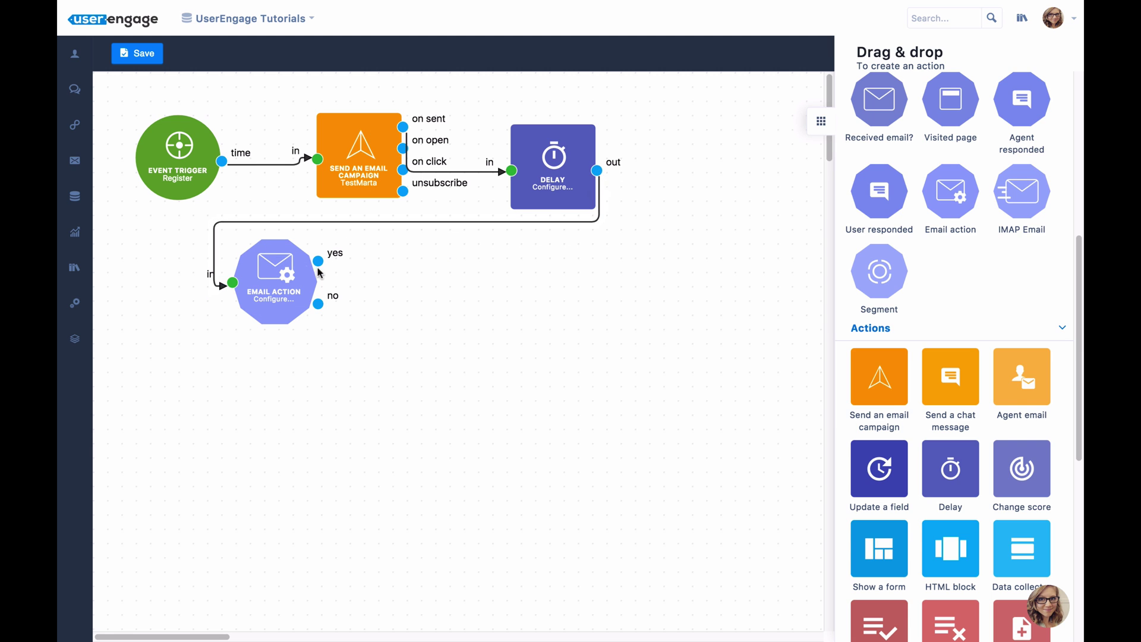
left_click_drag(908, 383, 460, 300)
left_click_drag(322, 306, 421, 307)
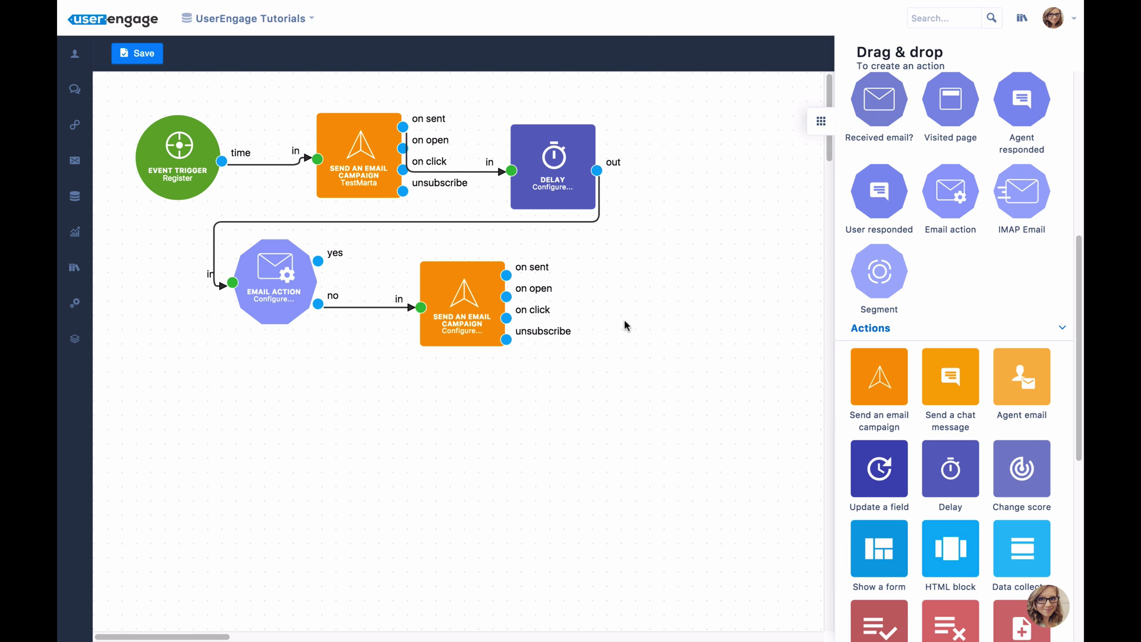
- Go to an empty canvas area and look through the available triggers, conditions and actions
scroll(711, 268, "down", 10)
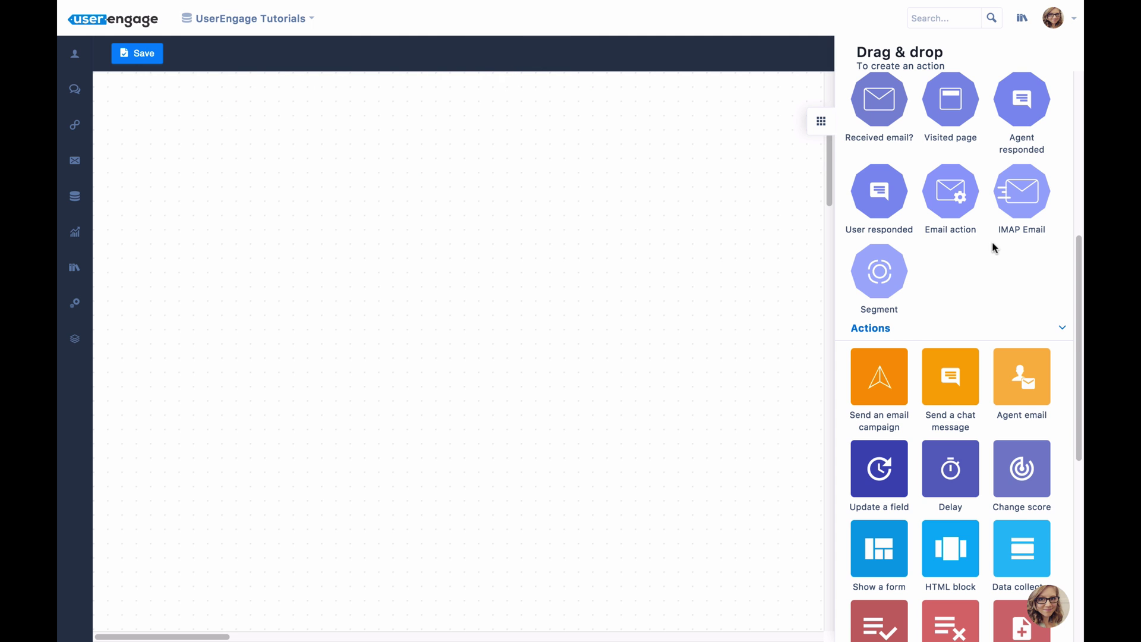
scroll(1021, 310, "up", 5)
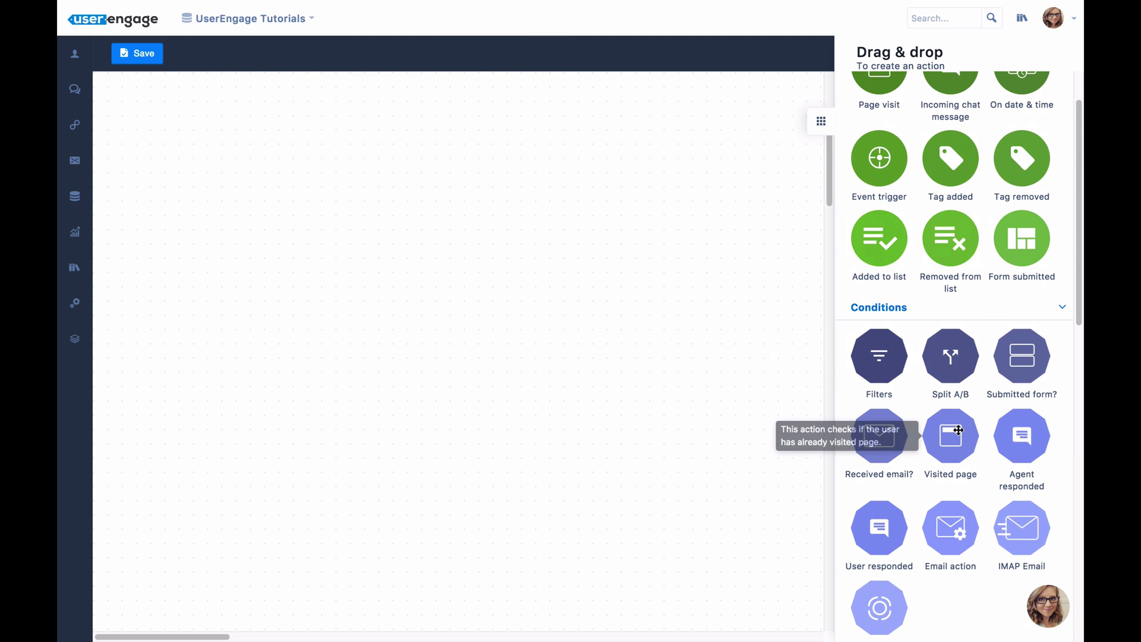
scroll(958, 430, "down", 4)
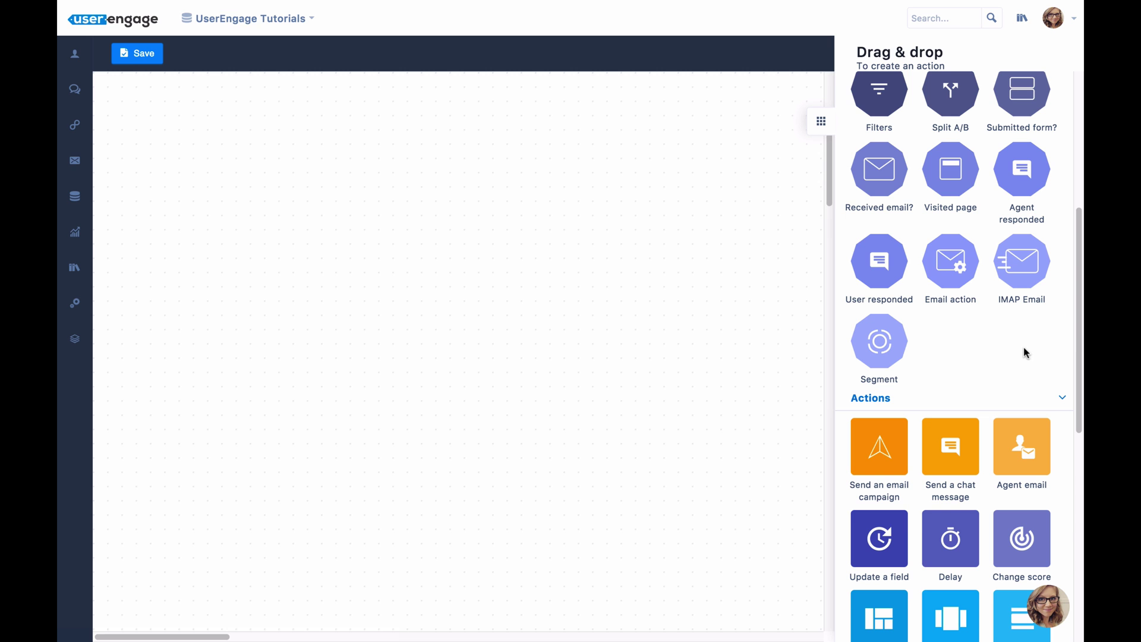
scroll(991, 377, "up", 5)
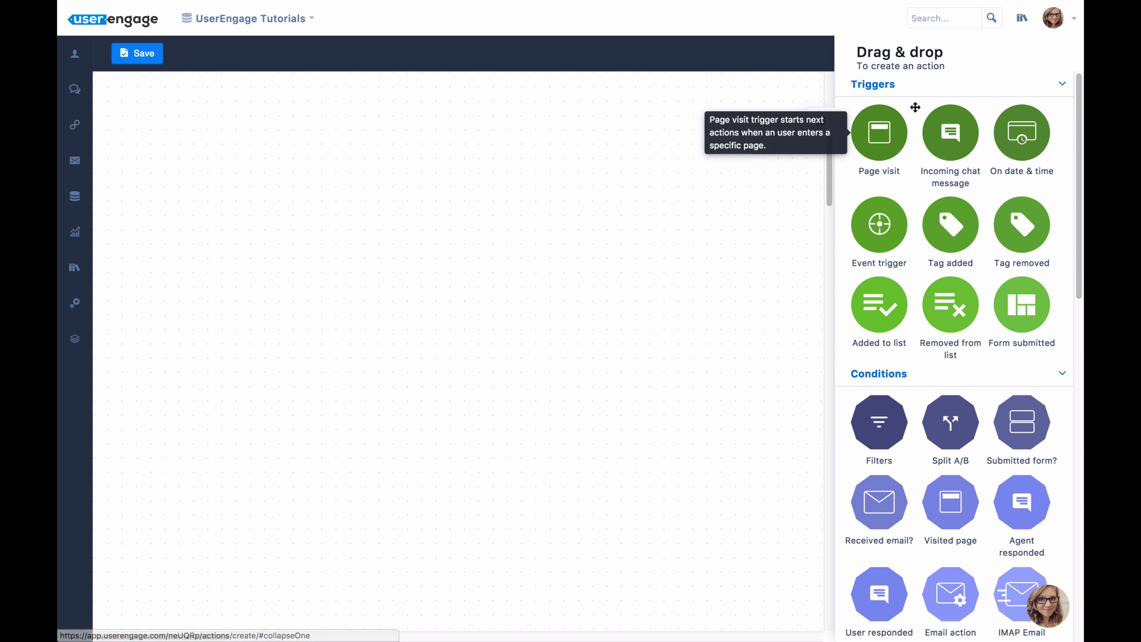
scroll(919, 122, "down", 4)
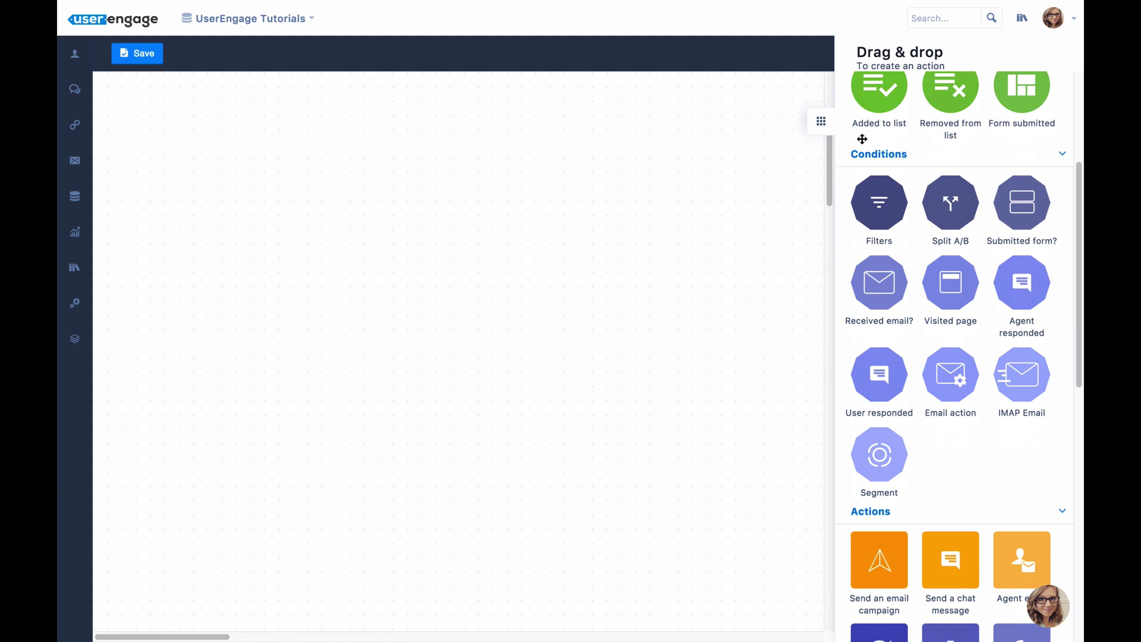
scroll(892, 173, "down", 2)
scroll(886, 387, "up", 6)
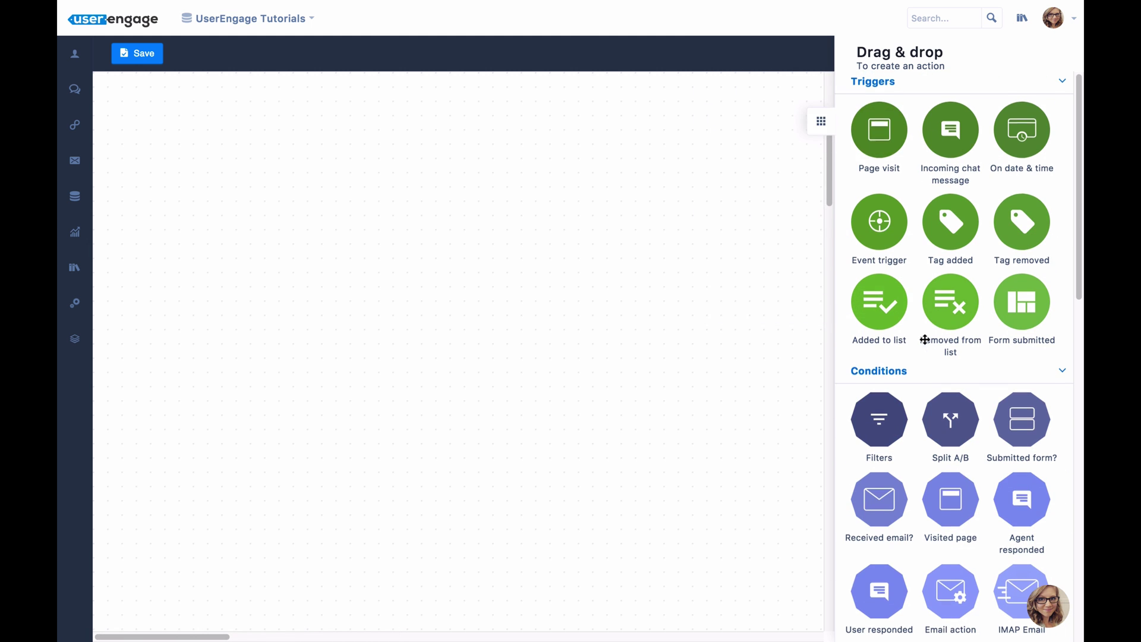
scroll(939, 283, "down", 4)
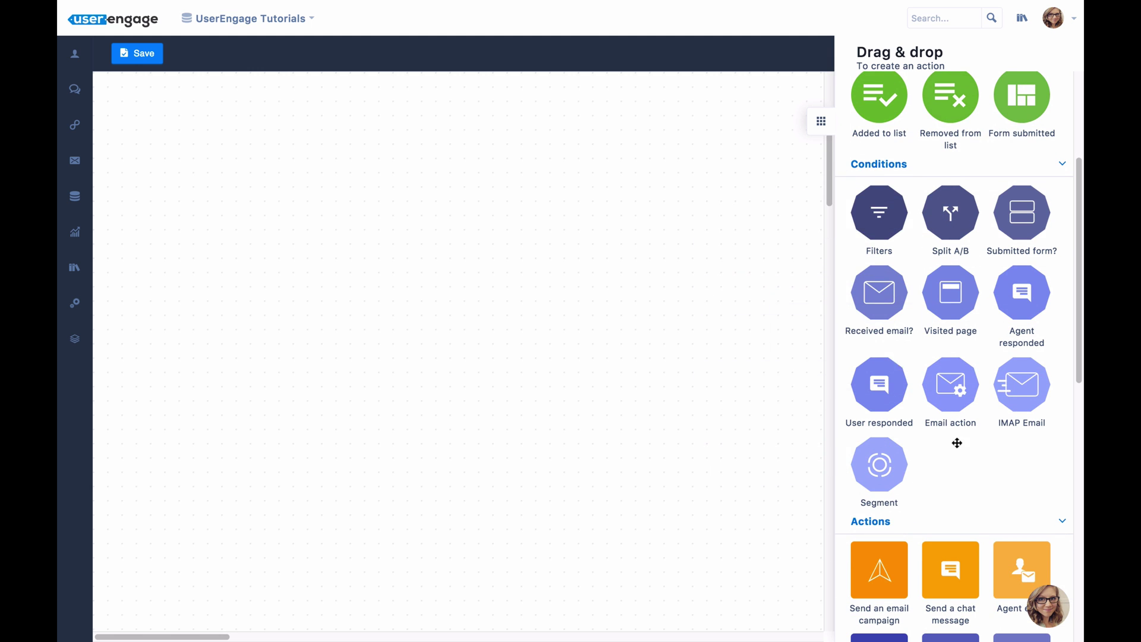
scroll(970, 467, "down", 1)
scroll(969, 466, "down", 4)
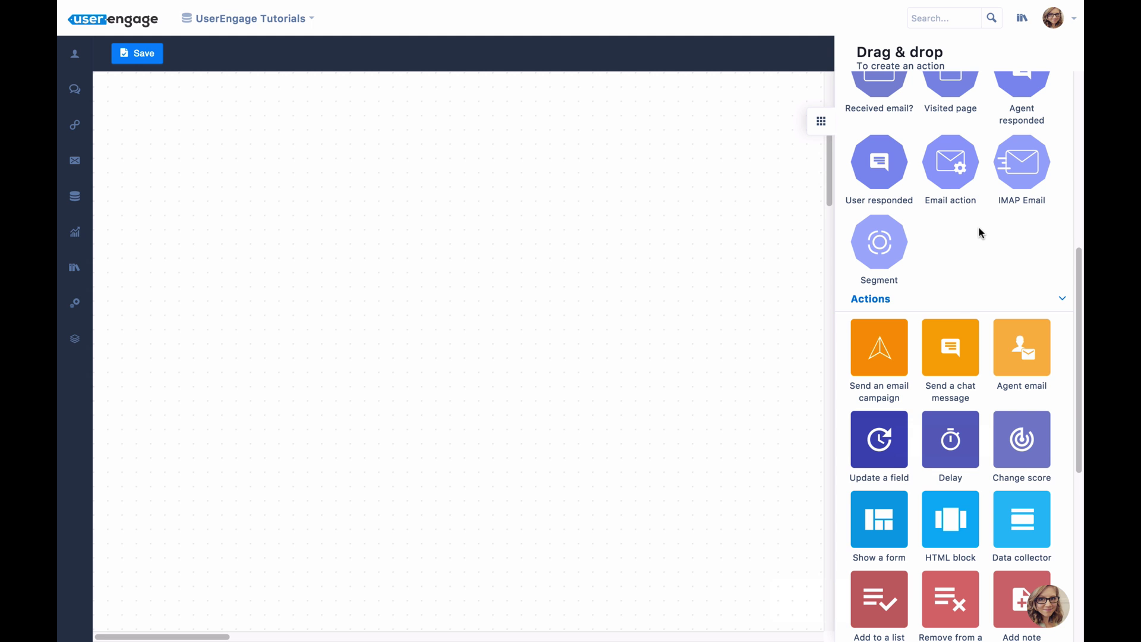
scroll(954, 256, "up", 8)
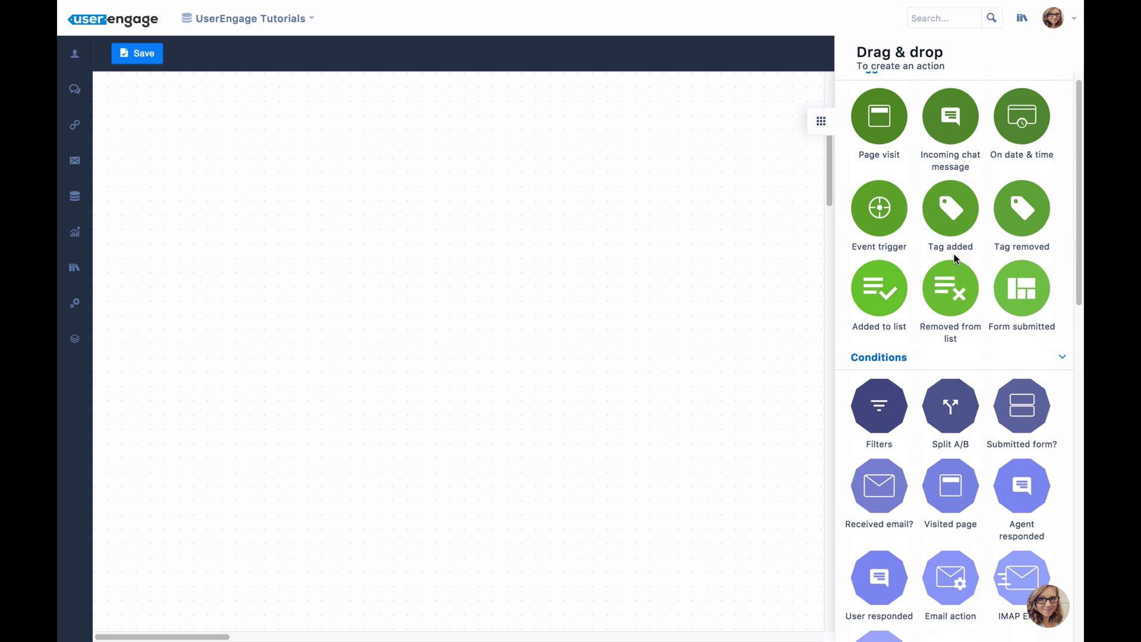
- Add a Page visit trigger and a Filters condition on the empty canvas area and connect the trigger to the condition
left_click_drag(886, 141, 169, 152)
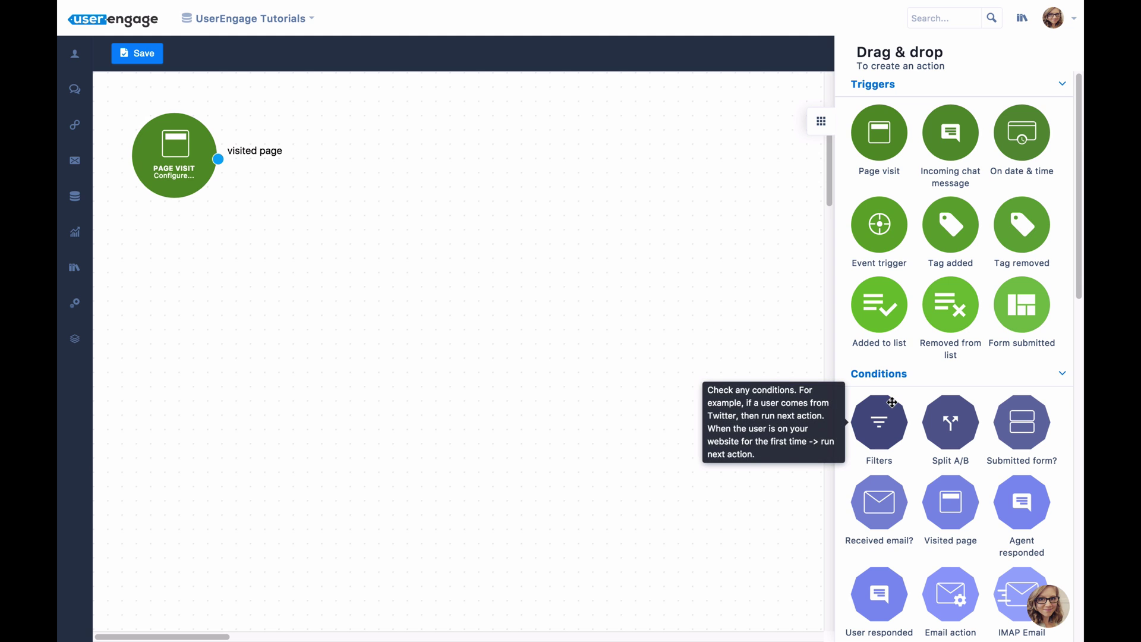
left_click_drag(879, 422, 366, 146)
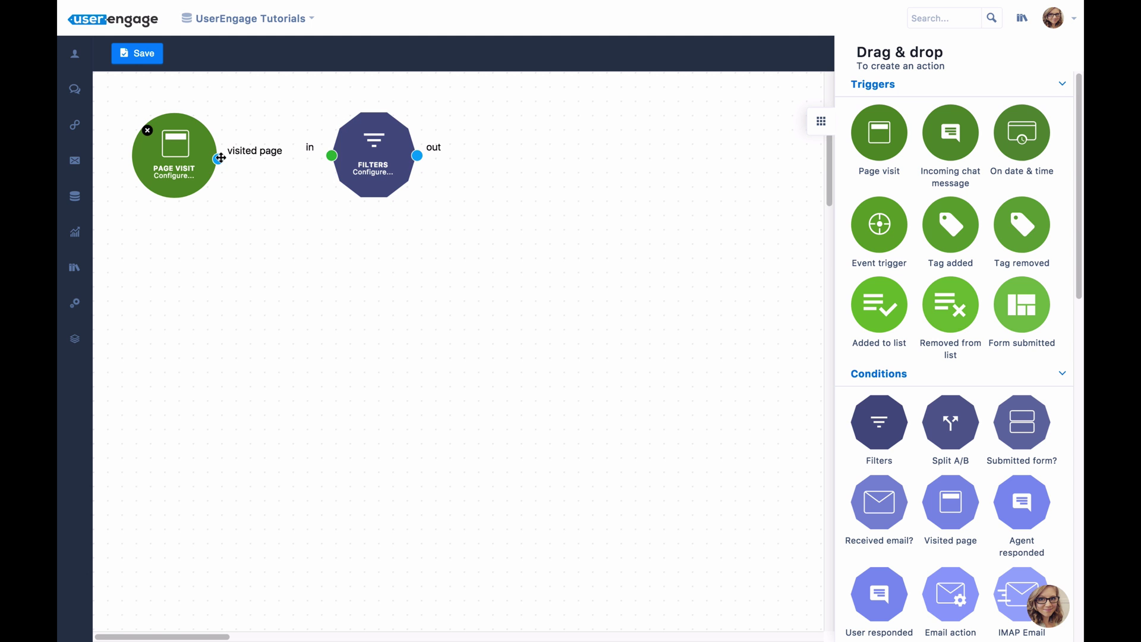
left_click_drag(219, 159, 331, 156)
- In the Filters condition's options, set Email to "is unknown" and Page views to exactly 1
left_click(384, 175)
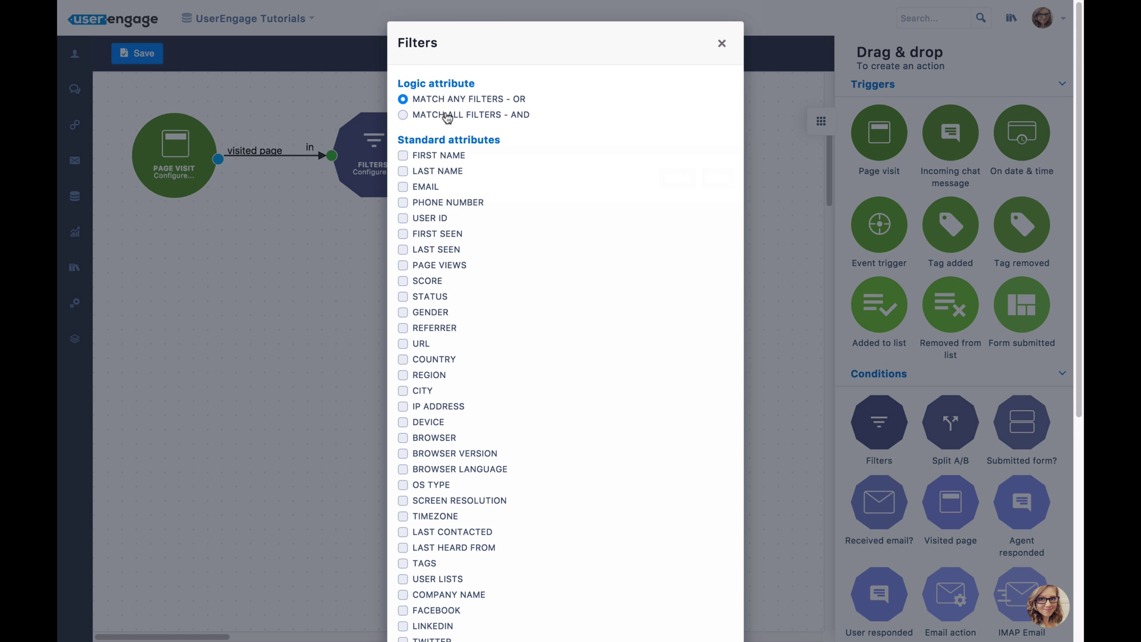
left_click(403, 187)
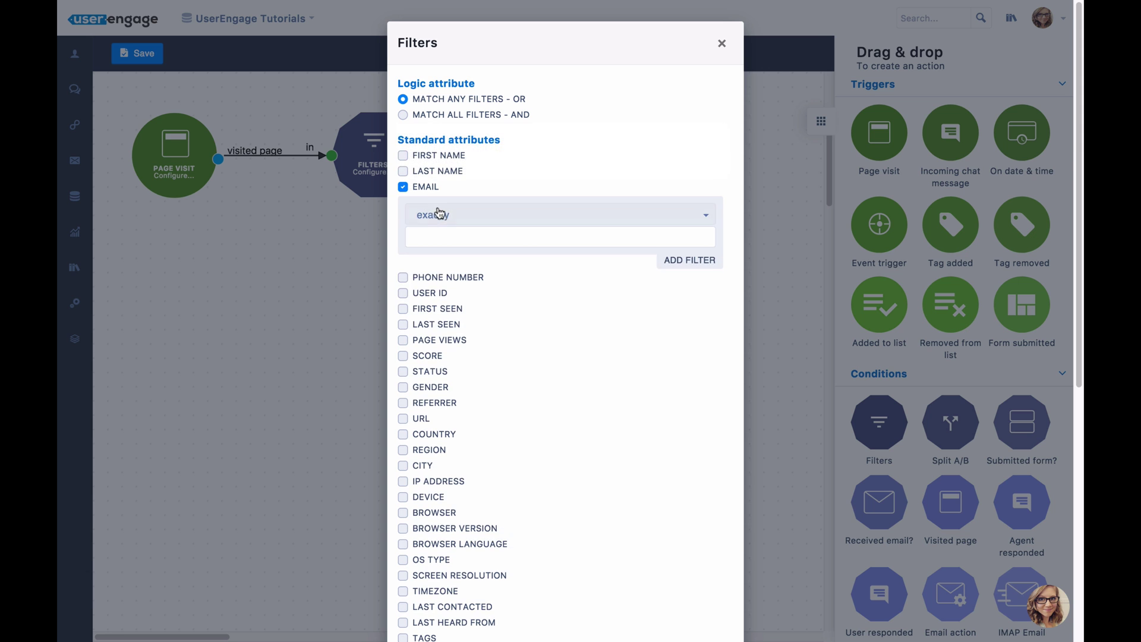
left_click(479, 214)
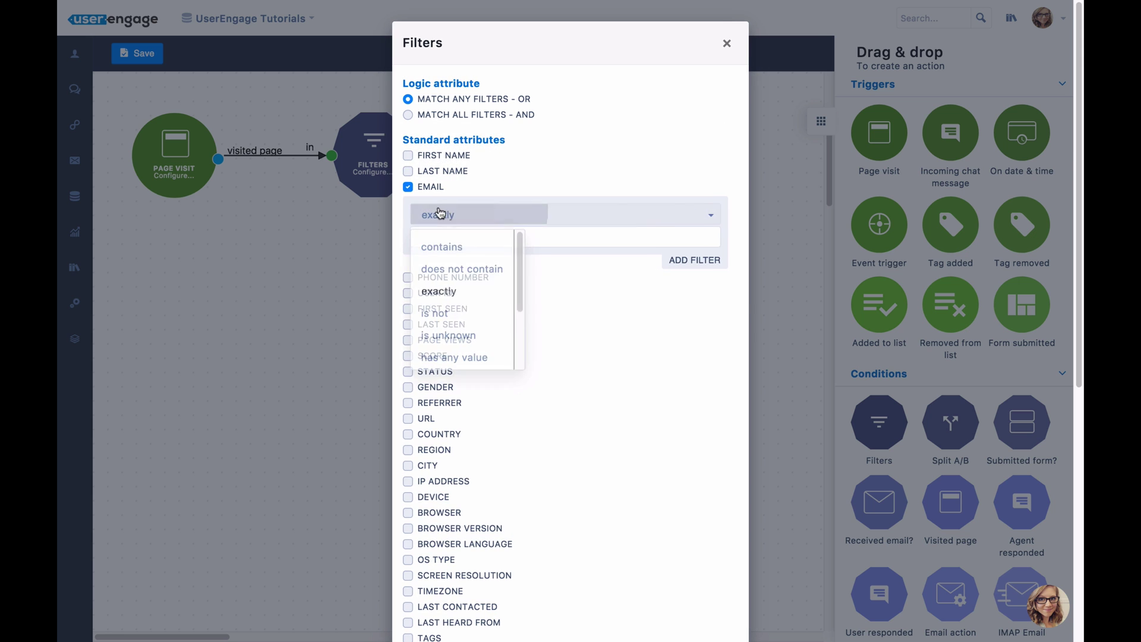
left_click(453, 337)
left_click(408, 319)
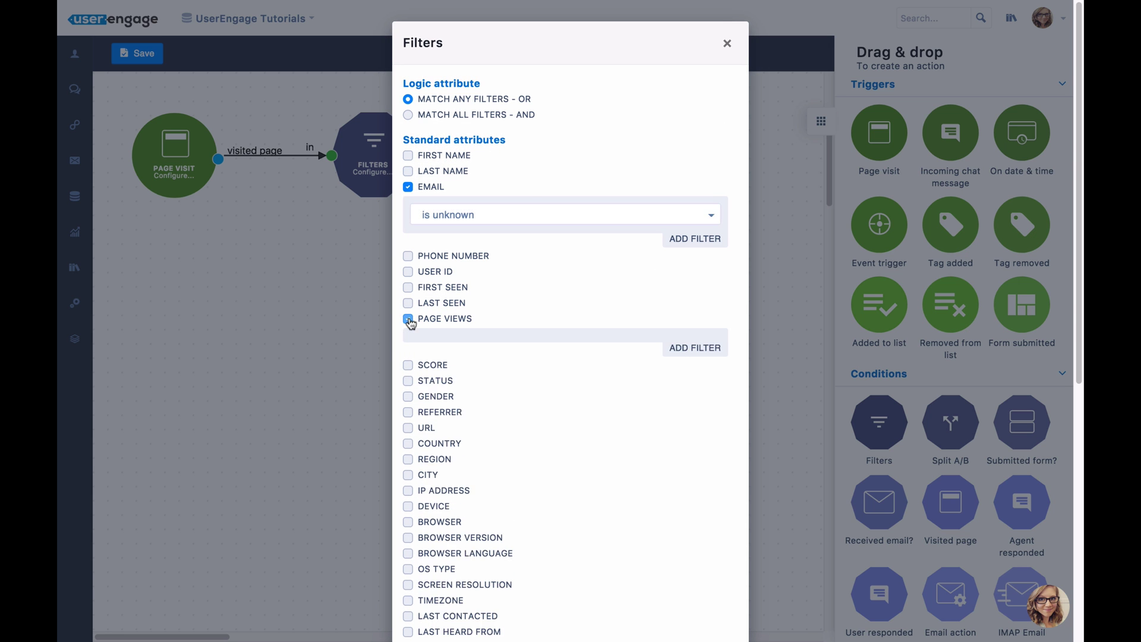
left_click(440, 365)
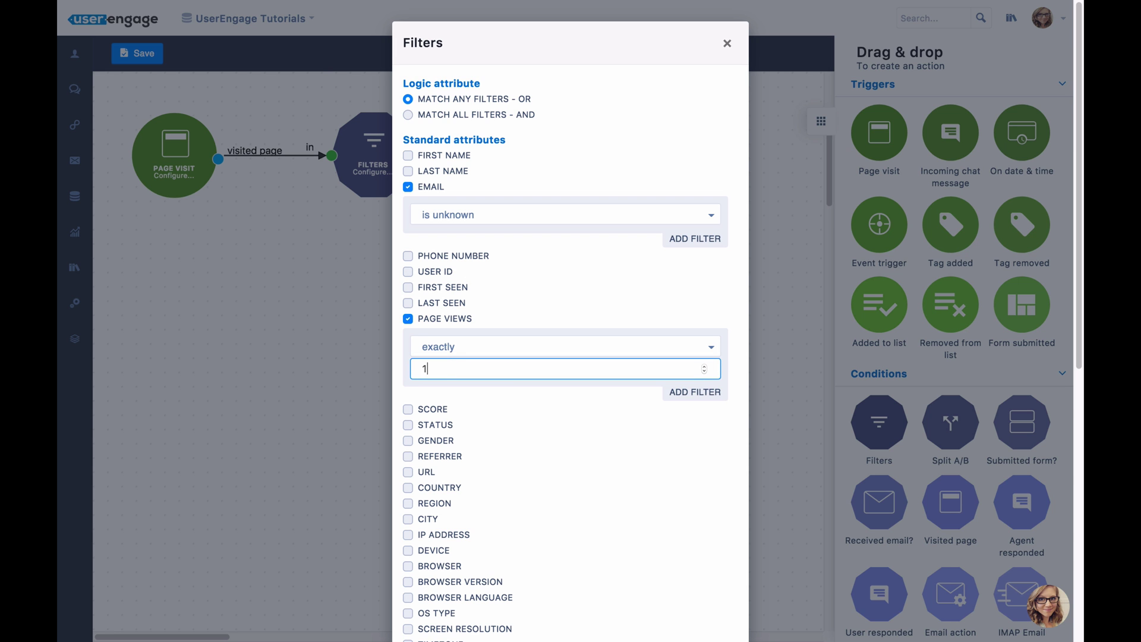
left_click(397, 373)
- Add a Referrer filter of exactly "facebook" and save the Filters condition
scroll(459, 408, "down", 3)
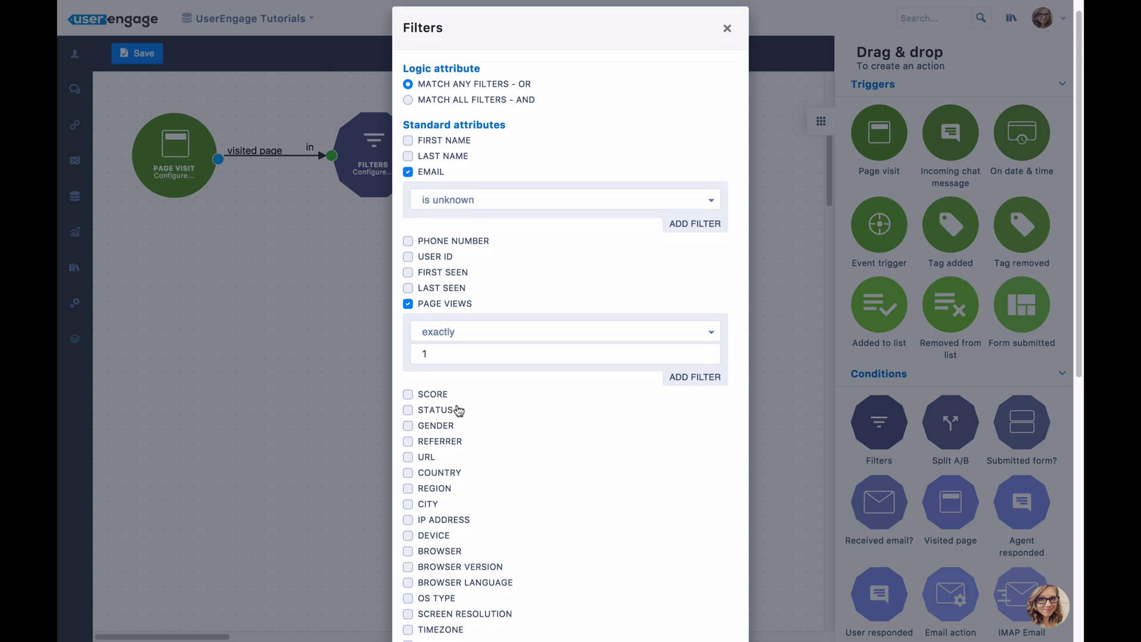
left_click(408, 338)
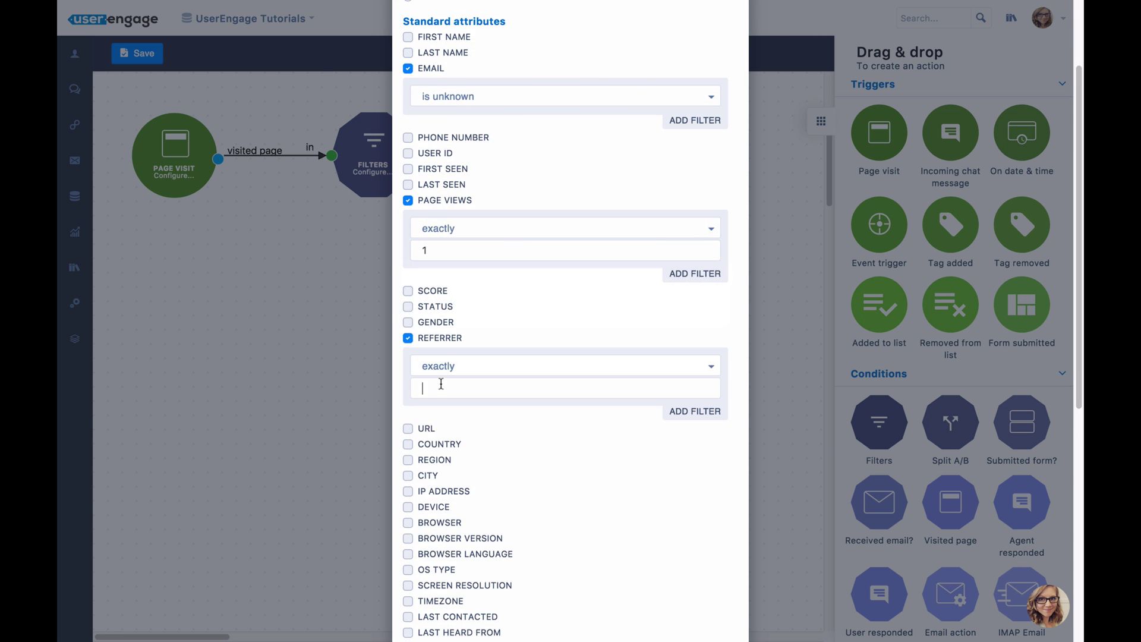
left_click(440, 385)
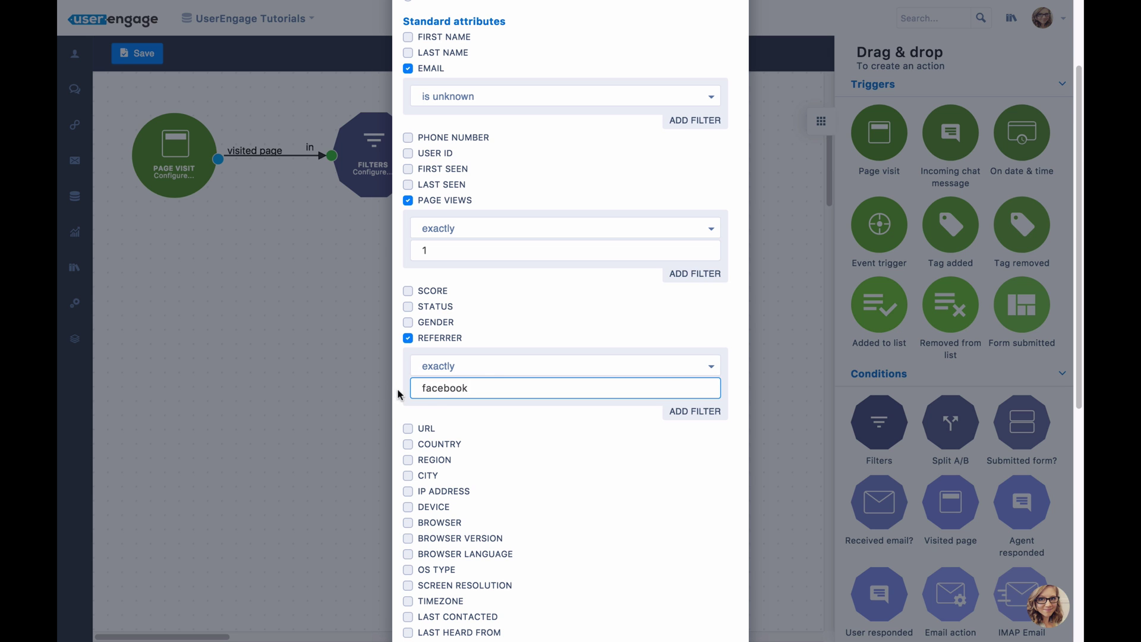
scroll(628, 389, "down", 10)
left_click(720, 599)
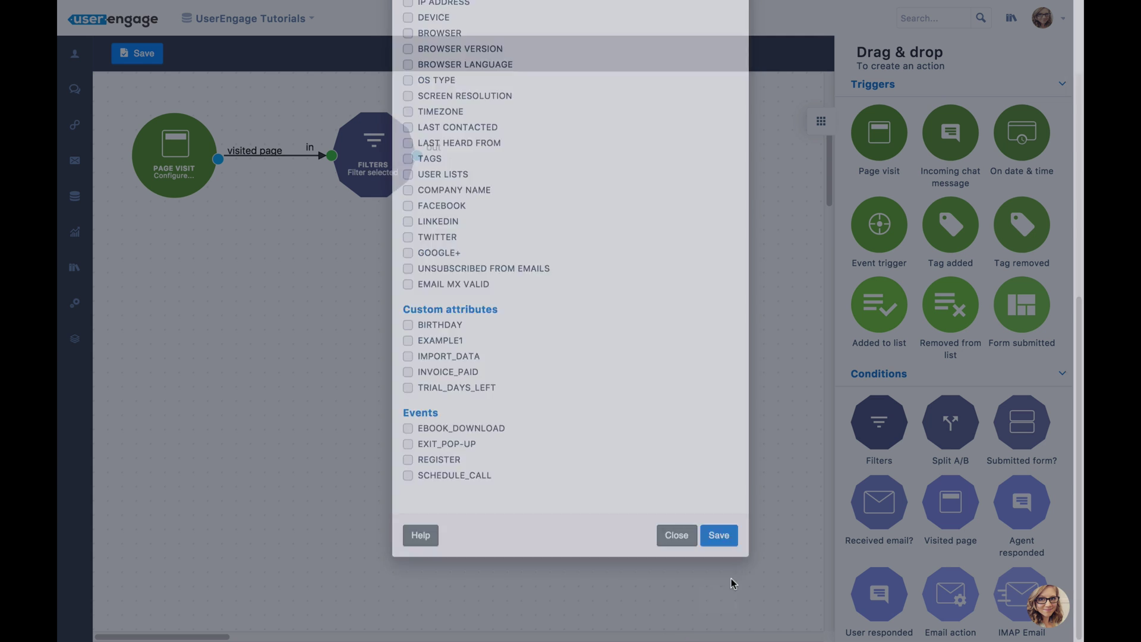
- Add a Delay action beside the Filters condition and connect the condition's "out" output to it
scroll(1011, 336, "down", 5)
scroll(1011, 340, "down", 2)
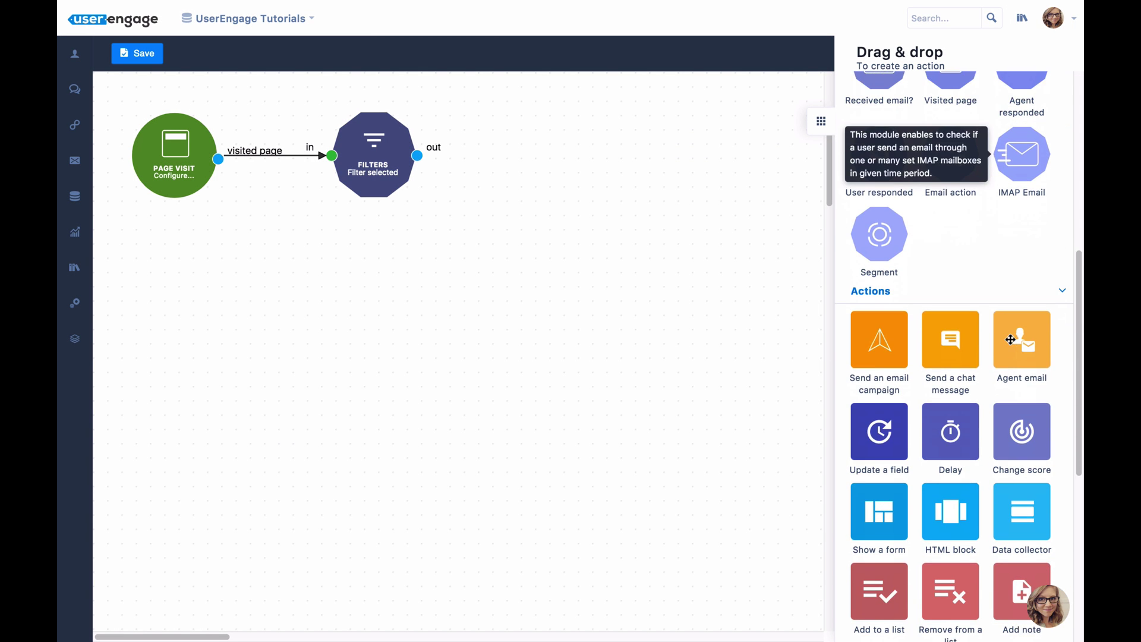
left_click_drag(959, 435, 534, 157)
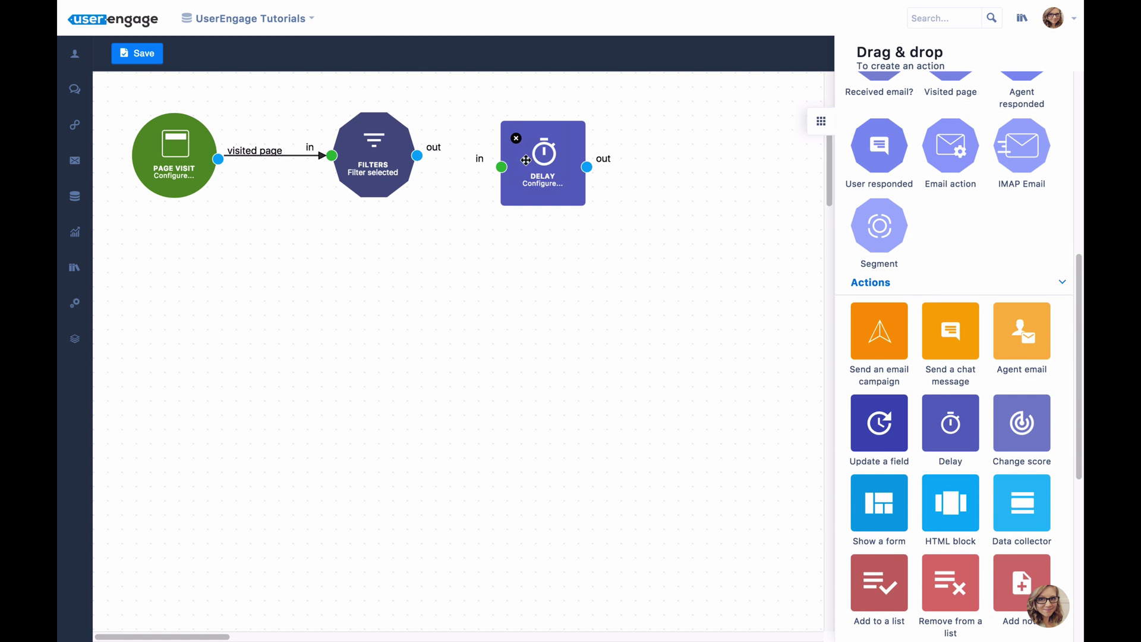
left_click_drag(417, 156, 563, 156)
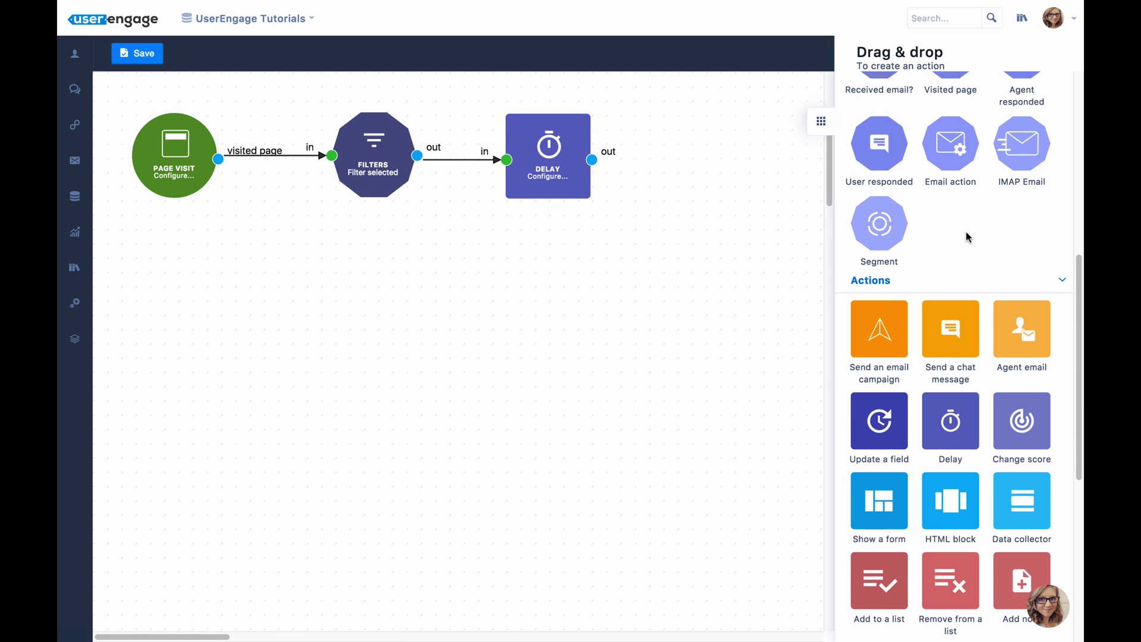
- Add a Show a form action below the Page visit trigger and connect the Delay's "out" output to it
scroll(974, 236, "down", 3)
left_click_drag(876, 337, 167, 278)
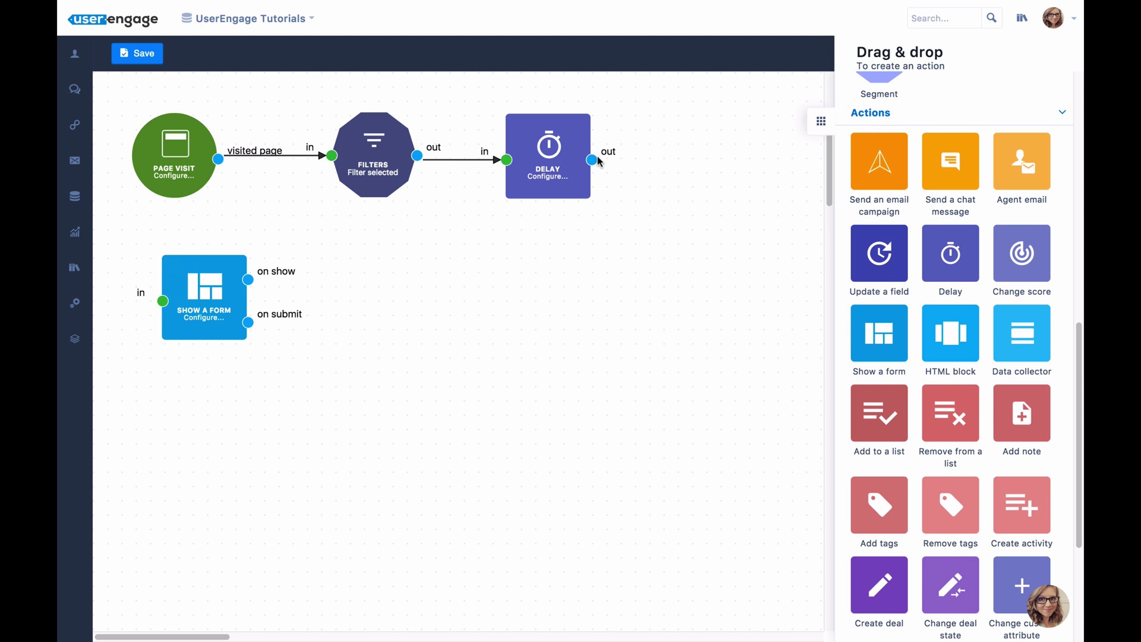
left_click_drag(592, 159, 163, 306)
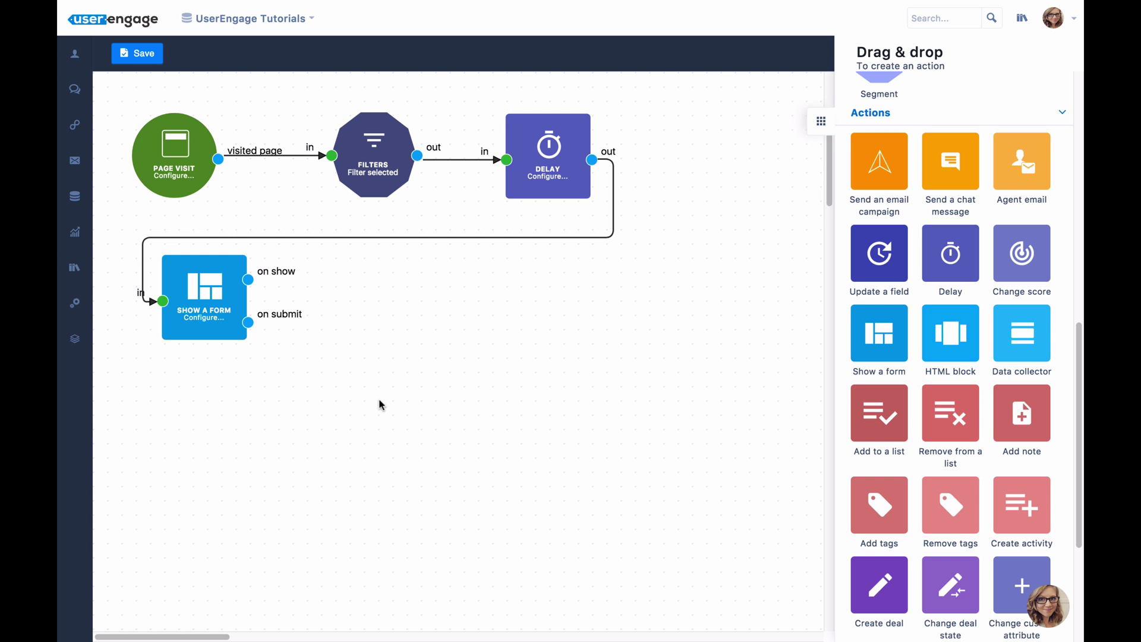
- Add a Send an email campaign action beside the form action and connect the form's "on submit" output to it
mouse_move(197, 335)
mouse_move(82, 123)
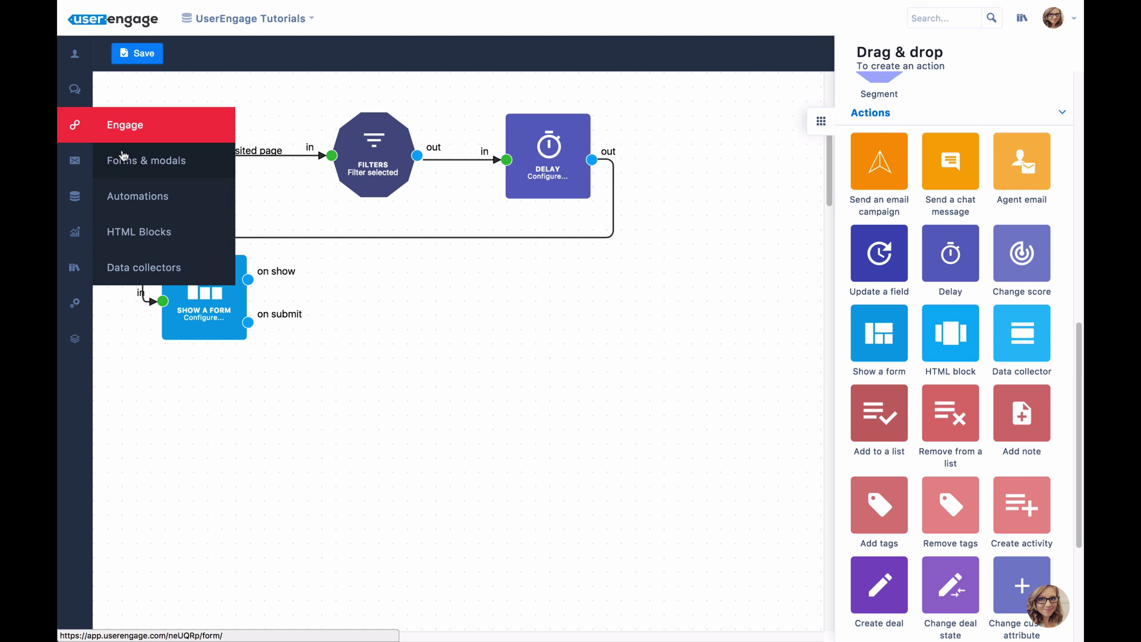
mouse_move(241, 329)
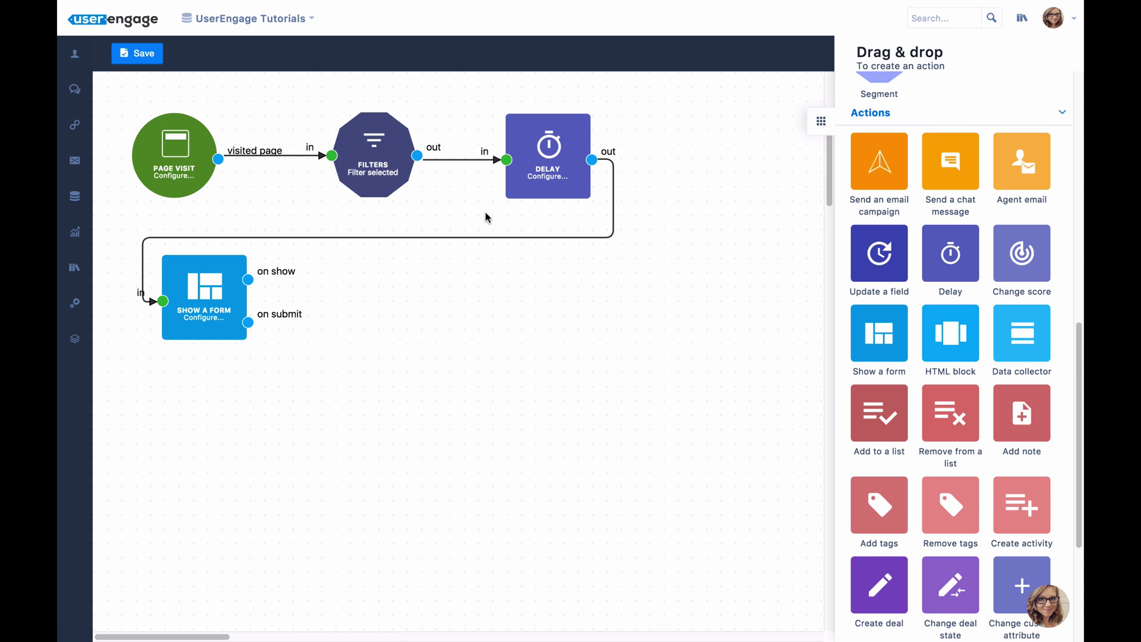
mouse_move(377, 194)
mouse_move(209, 301)
scroll(923, 293, "up", 3)
left_click_drag(879, 294, 416, 291)
left_click_drag(247, 322, 384, 293)
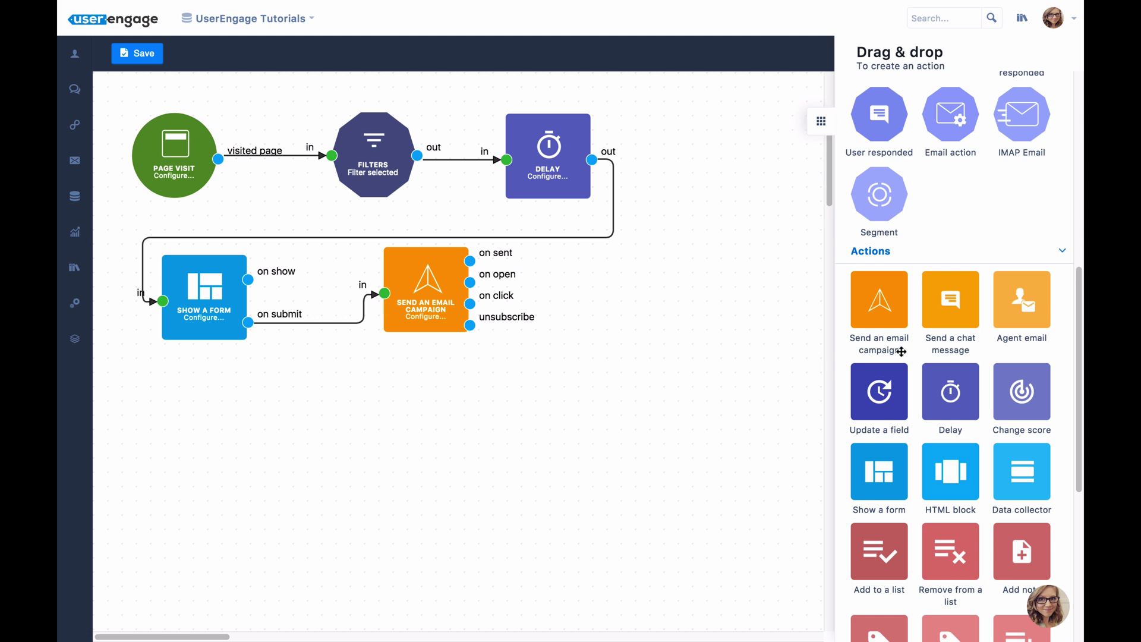
- Add an Add tags action below the email campaign and connect the form's "on submit" output to it as well
scroll(989, 342, "down", 2)
scroll(989, 342, "down", 2)
left_click_drag(906, 484, 448, 386)
mouse_move(248, 323)
left_mouse_down()
mouse_move(321, 368)
mouse_move(413, 400)
left_mouse_up()
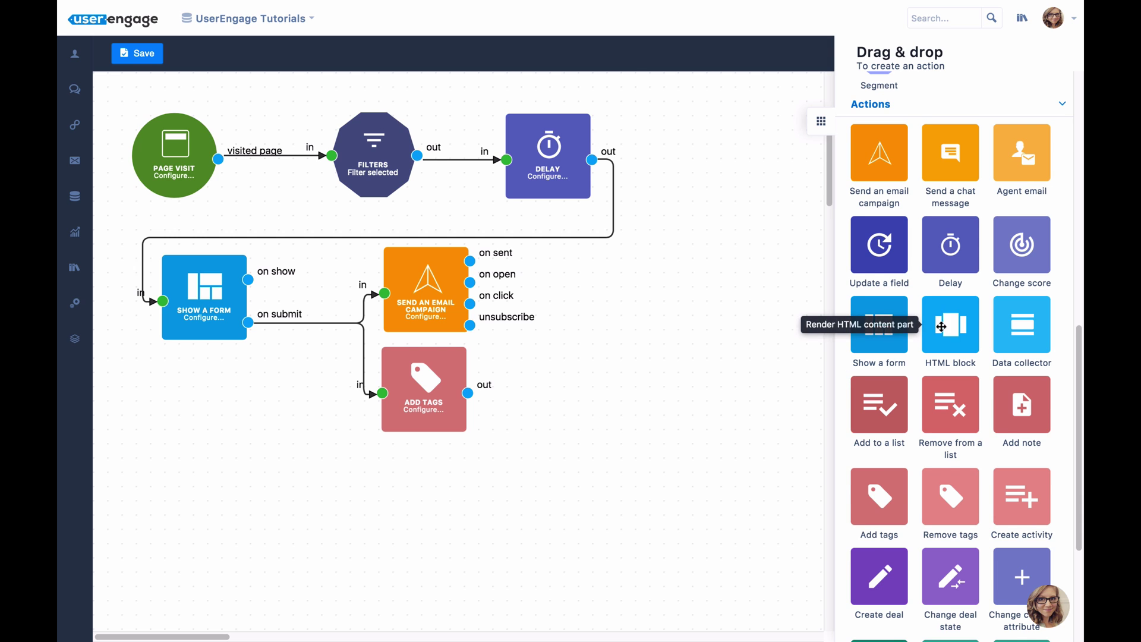
- Add an Agent email action fed by the email campaign's "on sent" output and look at its options without changing them
scroll(941, 327, "down", 4)
scroll(931, 236, "up", 4)
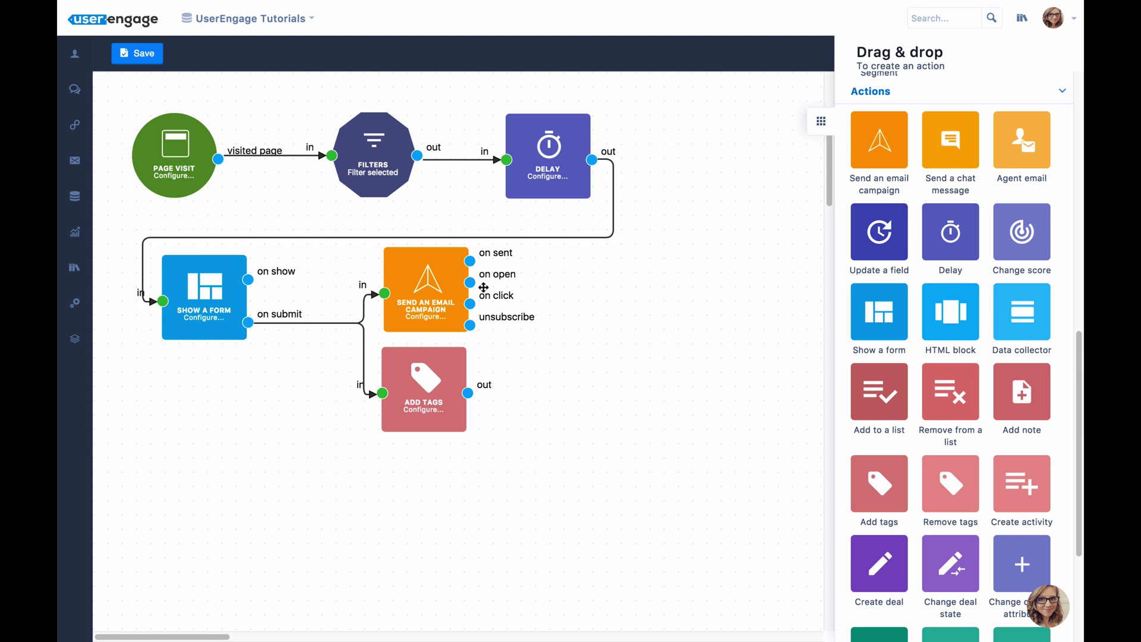
left_click_drag(1016, 148, 663, 361)
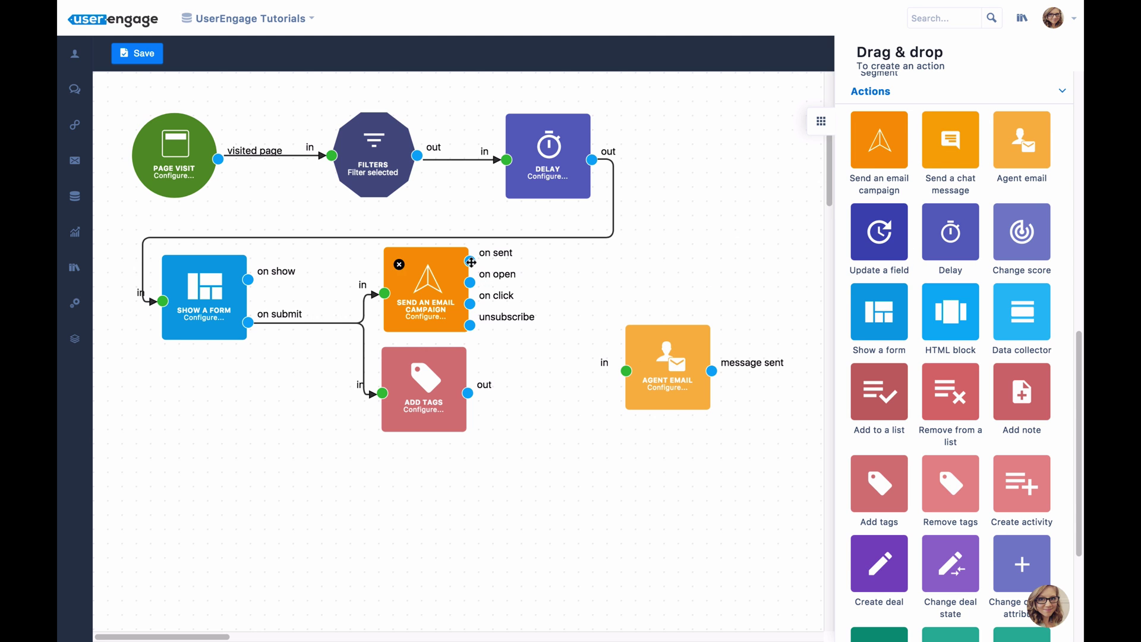
left_click_drag(470, 263, 610, 347)
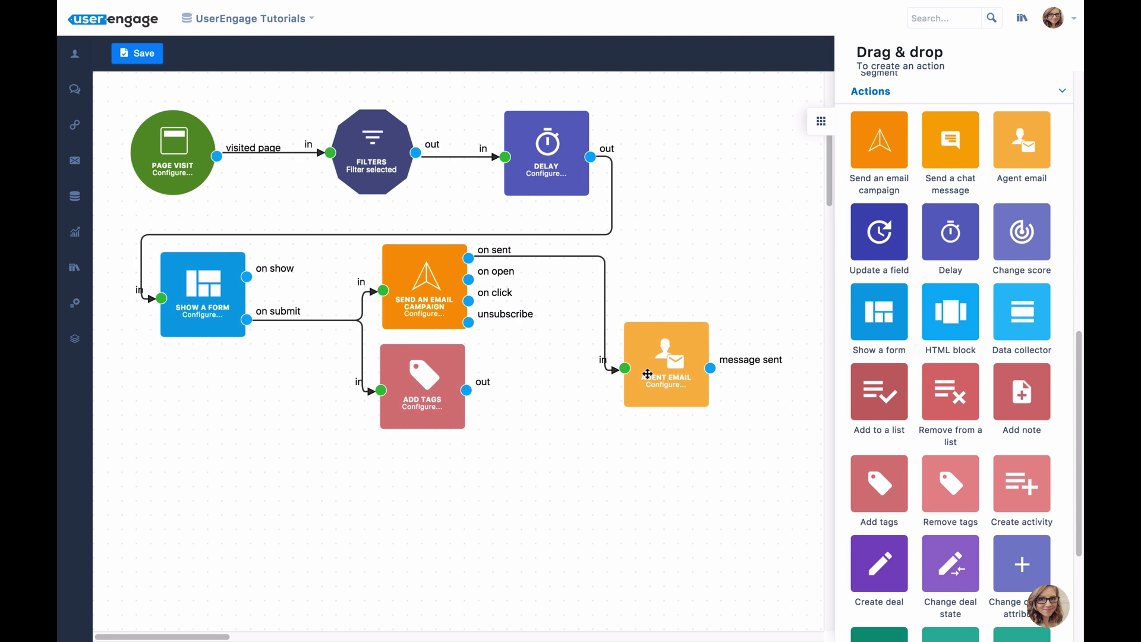
left_click(669, 344)
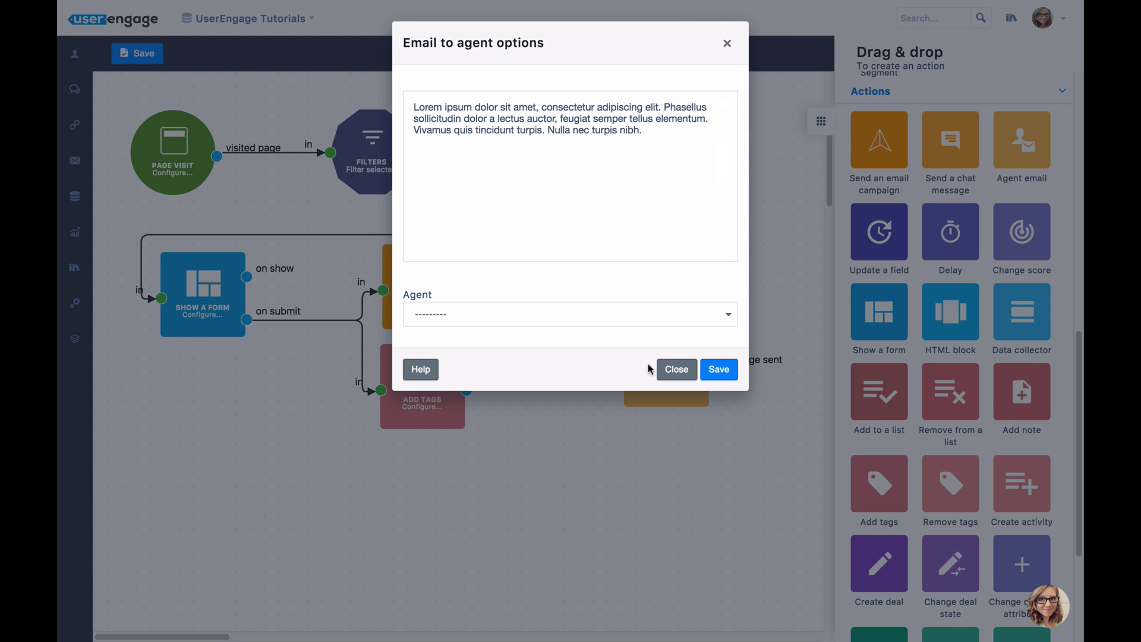
left_click(672, 375)
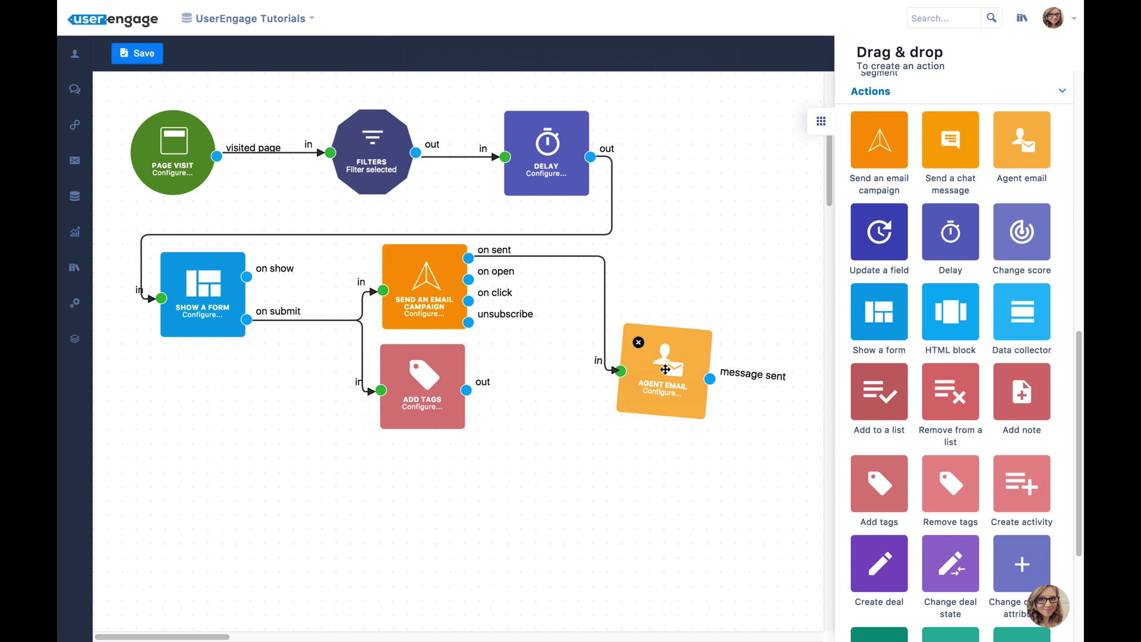
- Move the Agent email action closer to the email campaign and feed it from the "on open" output instead of "on sent"
left_click_drag(629, 332, 556, 324)
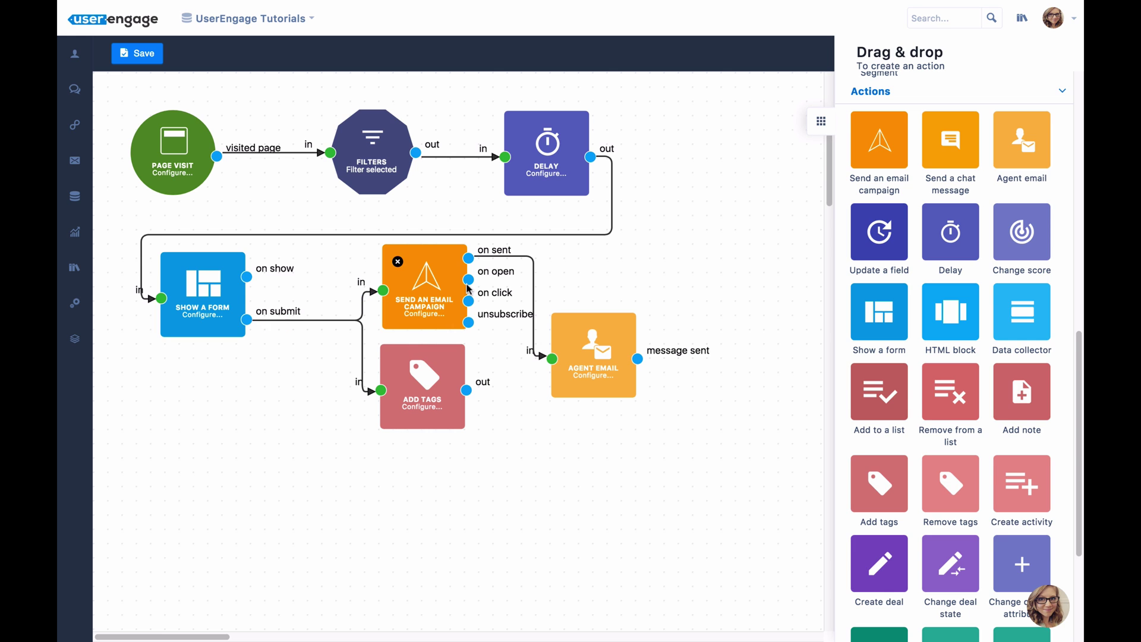
left_click(499, 255)
left_click_drag(473, 280, 552, 358)
- Add a Create activity action below Agent email and connect the email campaign's "on open" output to it
scroll(958, 363, "down", 1)
scroll(958, 364, "down", 2)
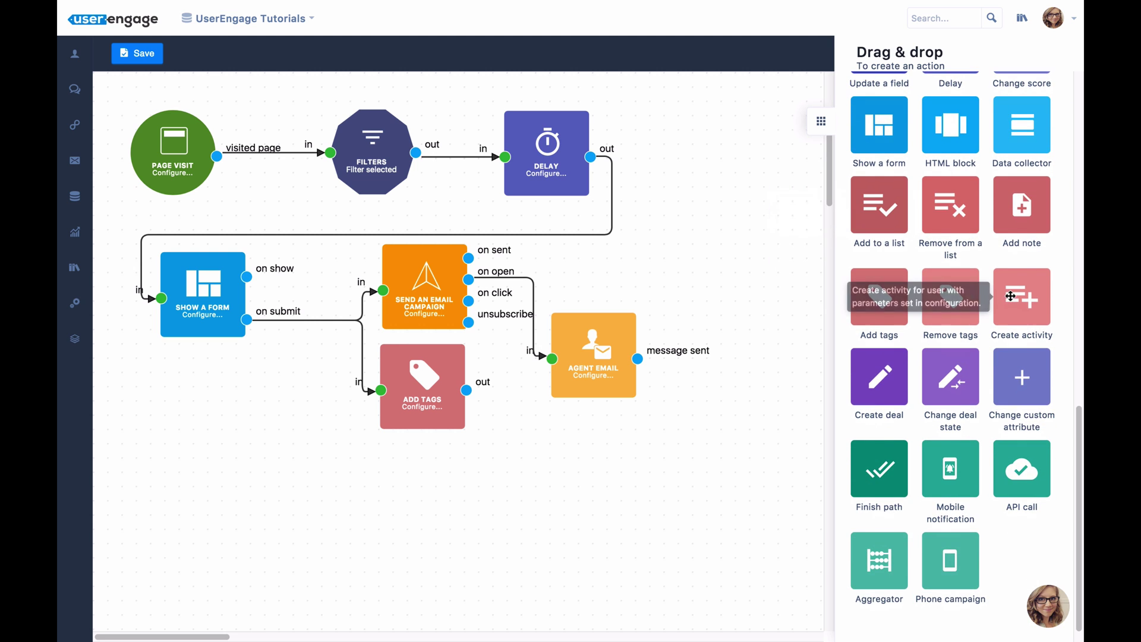
left_click_drag(1007, 296, 544, 445)
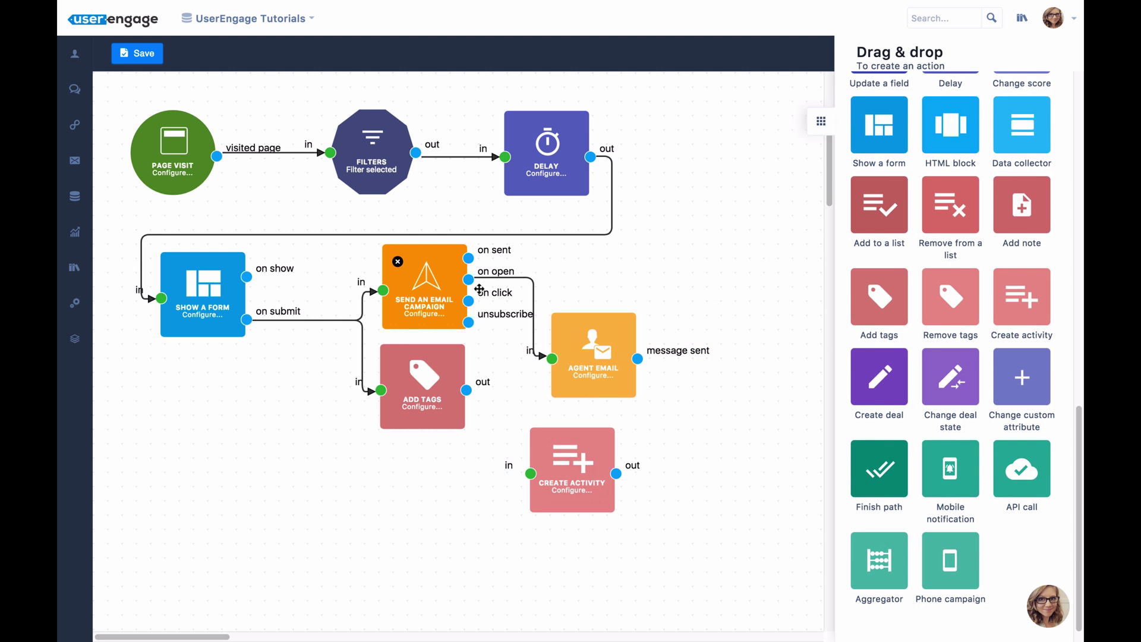
left_click_drag(544, 297, 584, 464)
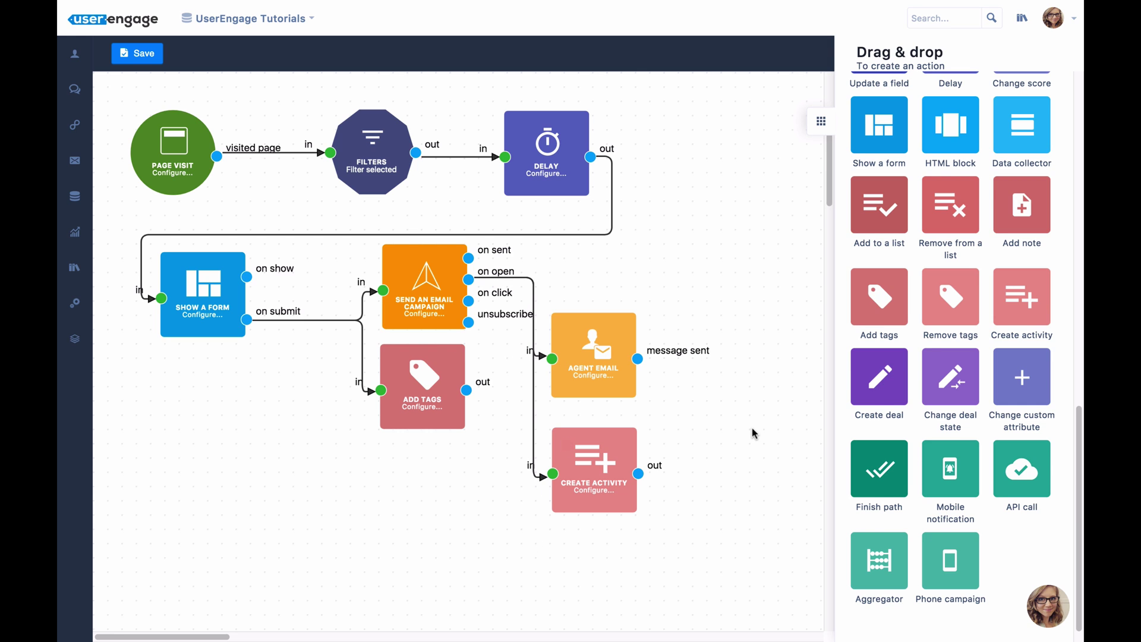
- Add an Incoming chat message trigger and a Delay action on an empty canvas area and connect "message sent" to the delay
scroll(880, 380, "up", 6)
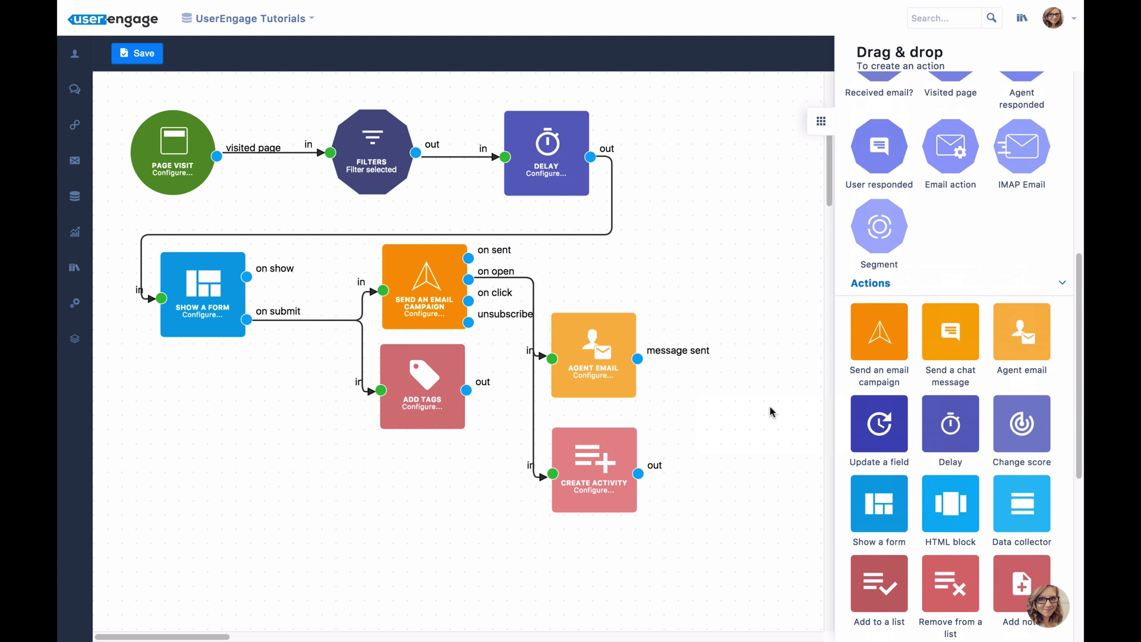
scroll(770, 411, "down", 10)
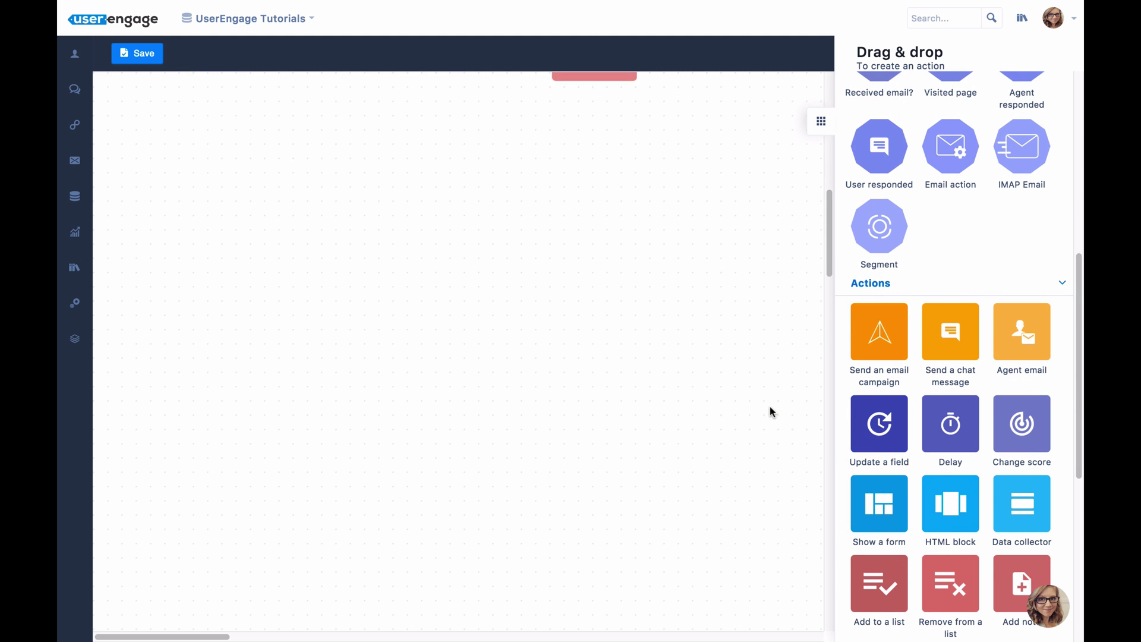
scroll(1012, 229, "up", 8)
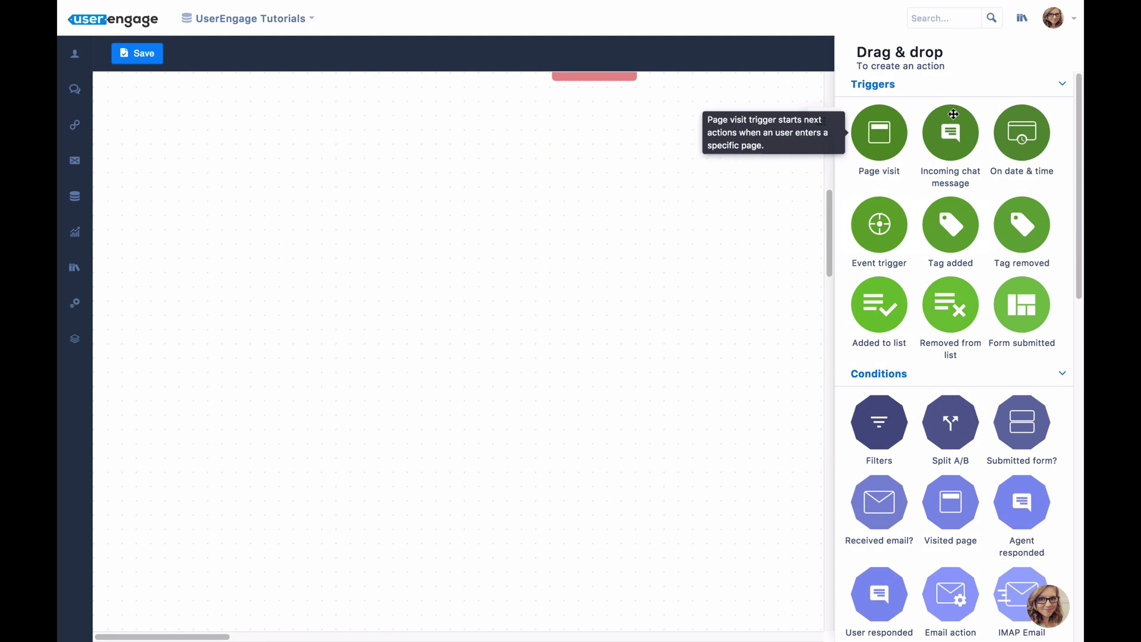
left_click_drag(953, 114, 174, 204)
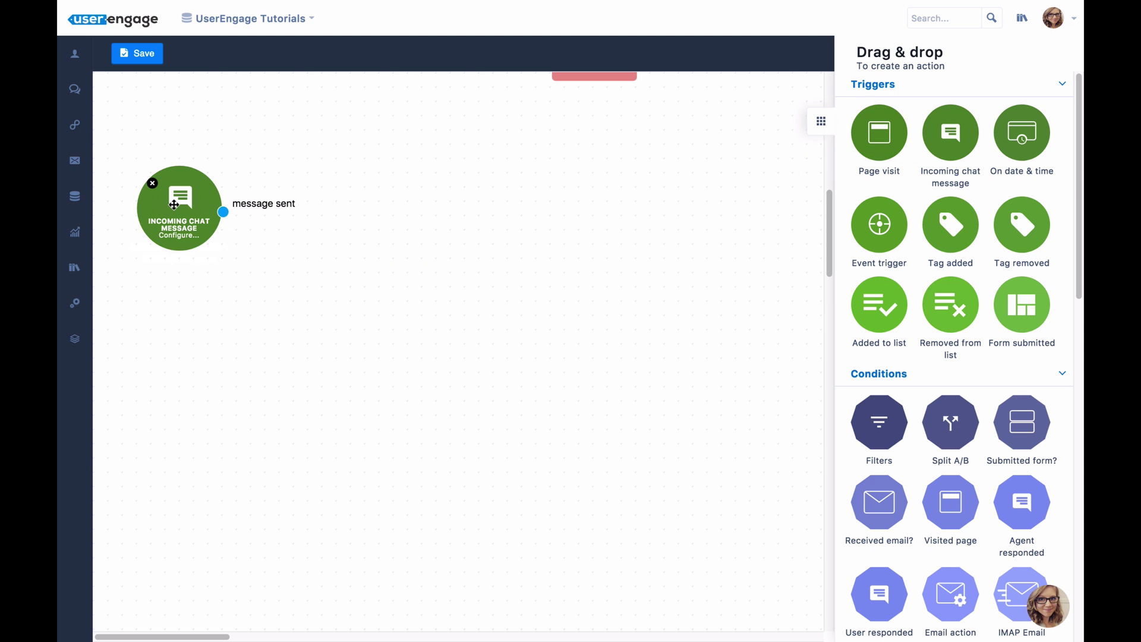
scroll(982, 336, "down", 4)
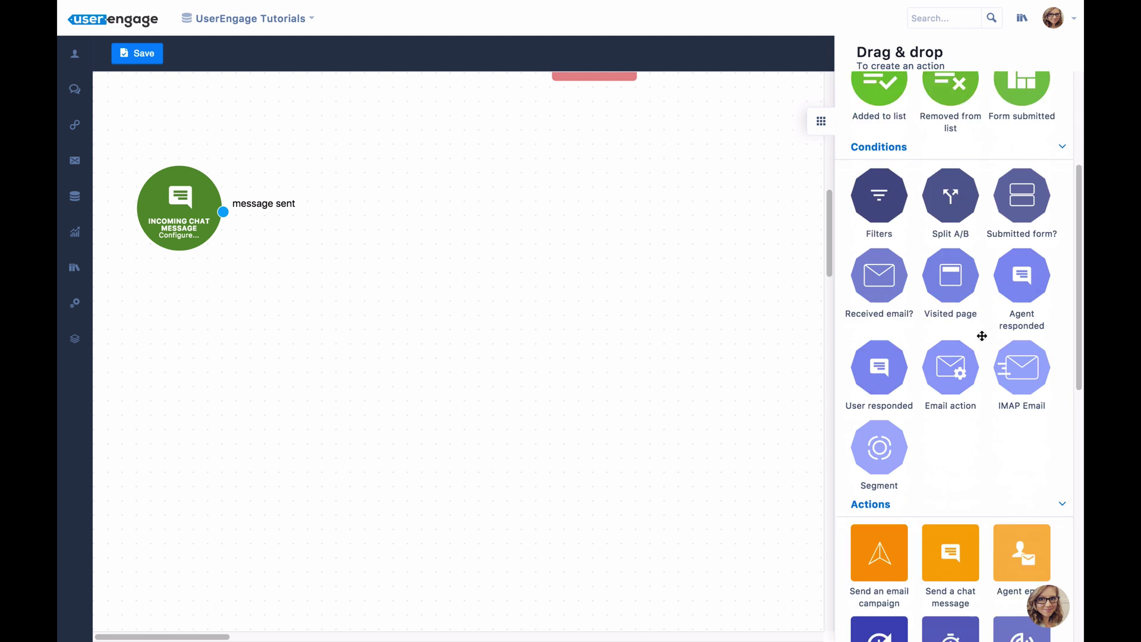
scroll(981, 336, "down", 5)
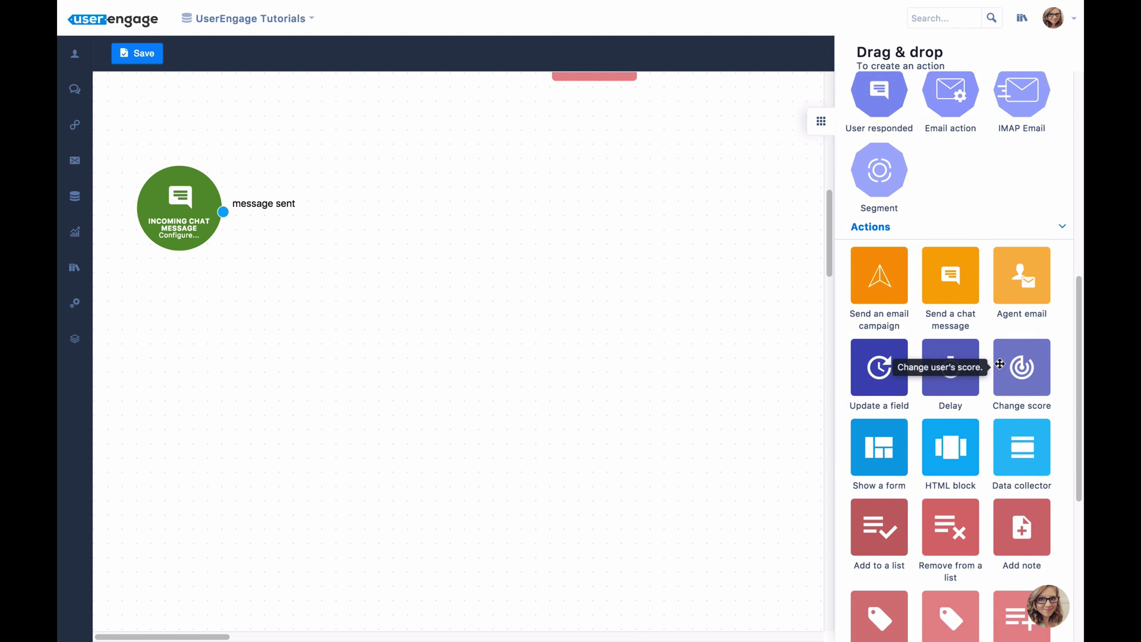
left_click_drag(951, 367, 376, 221)
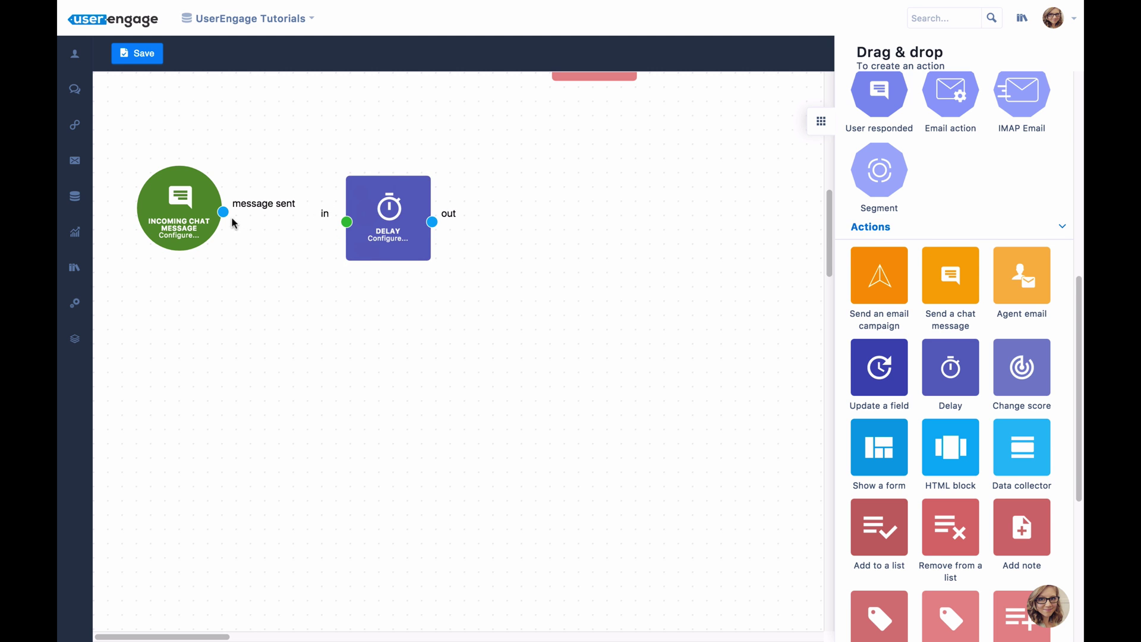
left_click_drag(225, 213, 346, 222)
- Add an Agent responded condition after the new Delay, connect the delay's "out" output to it and align the blocks in a row
scroll(954, 177, "up", 3)
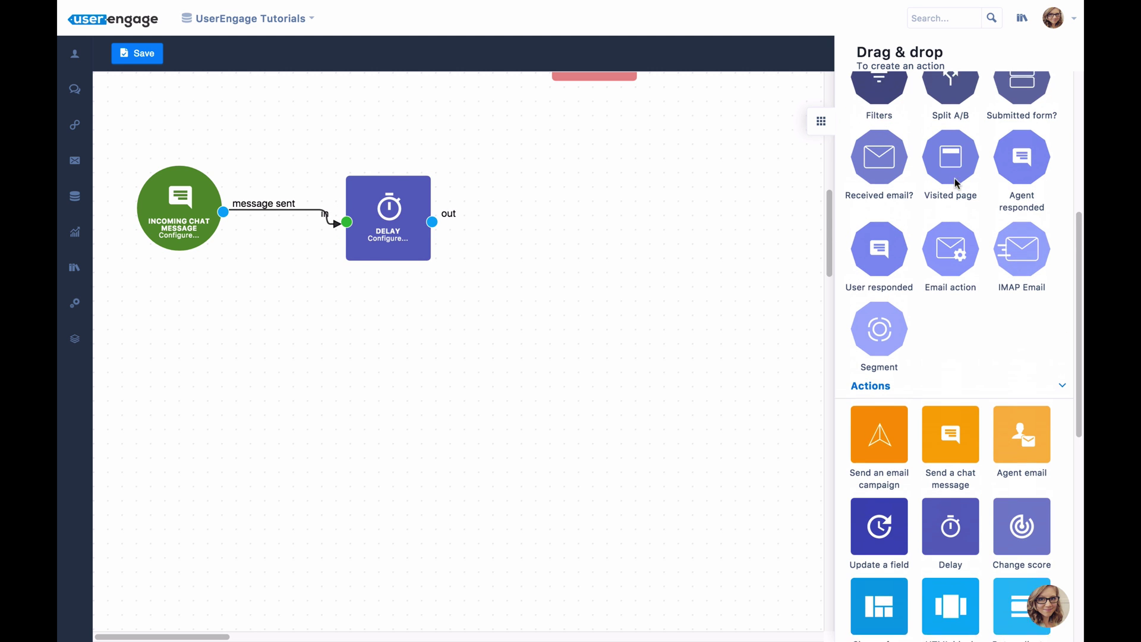
left_click_drag(879, 256, 579, 209)
left_click(544, 202)
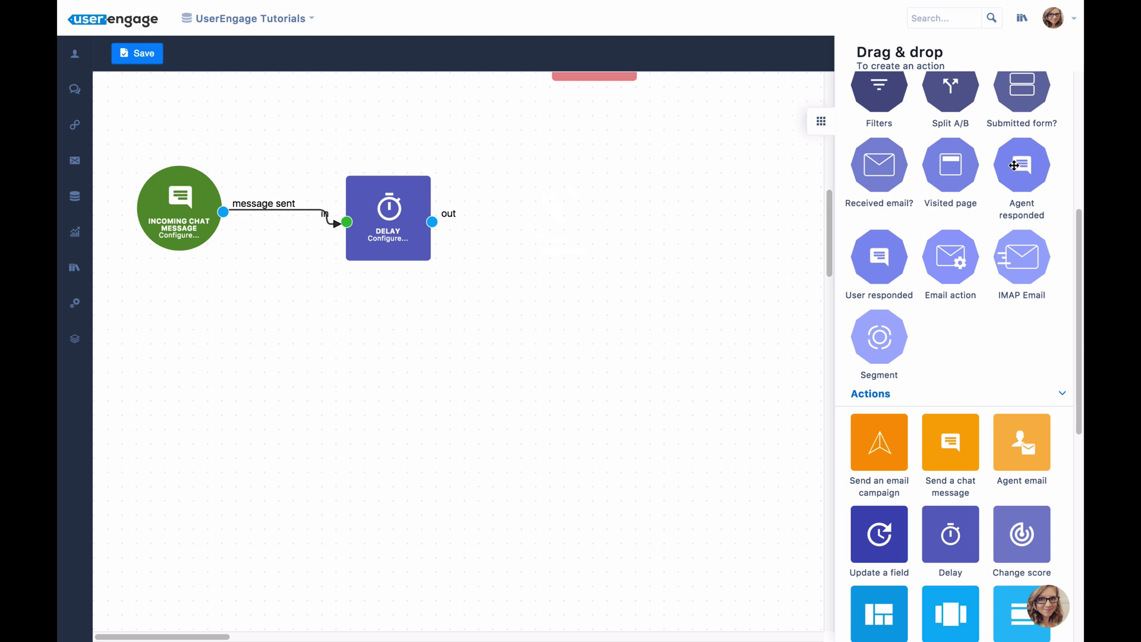
left_click_drag(1014, 165, 530, 217)
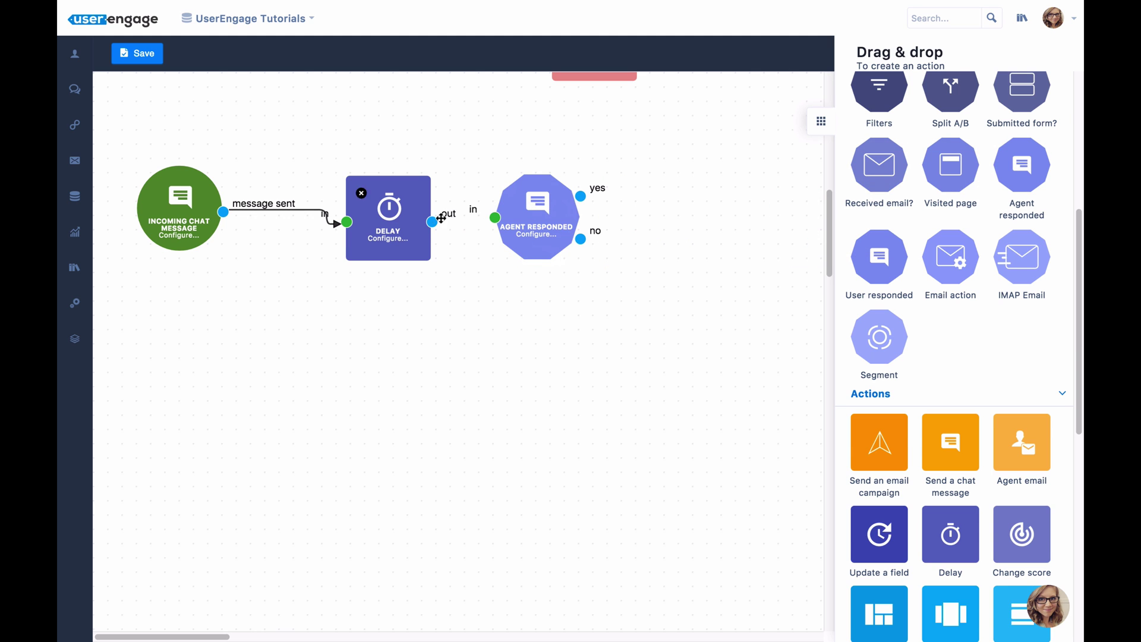
left_click_drag(441, 219, 494, 217)
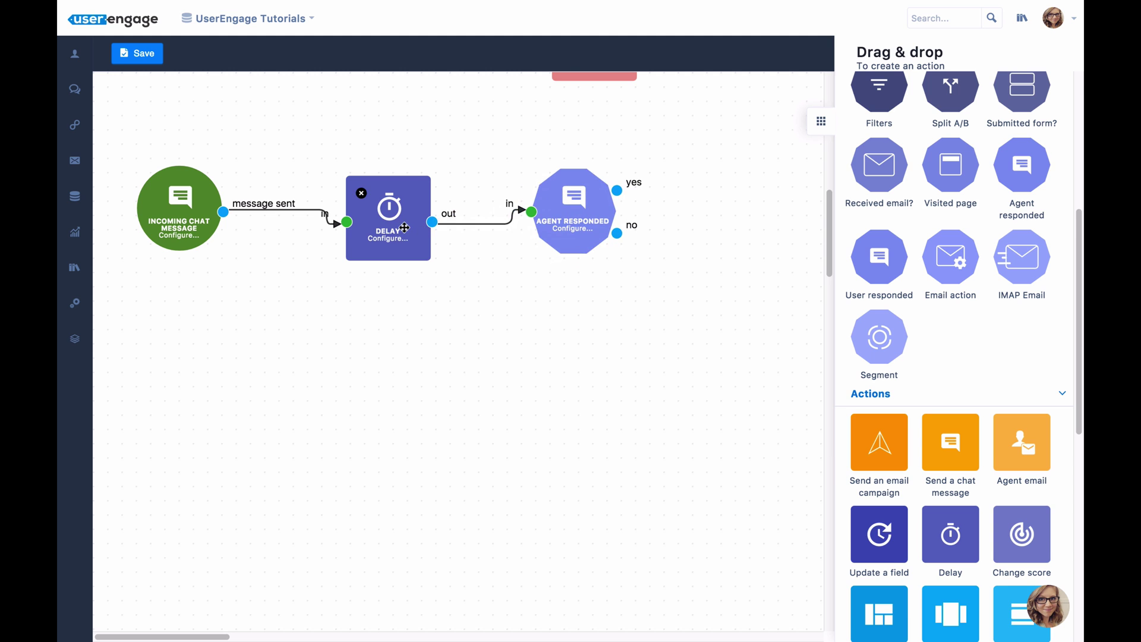
left_click_drag(404, 228, 404, 218)
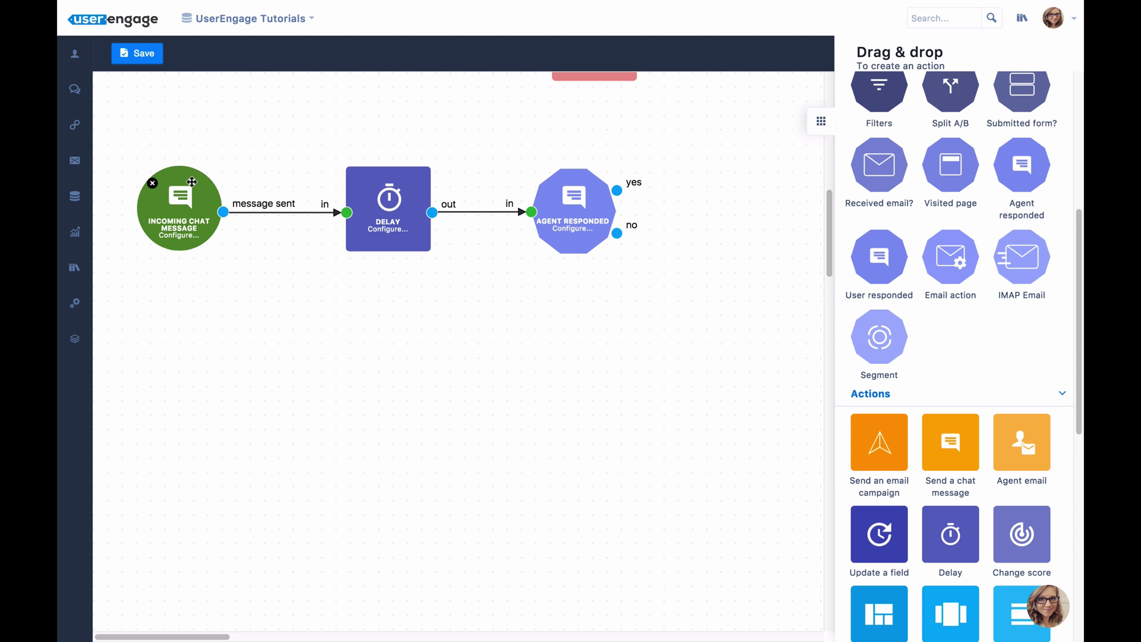
- Add a Send a chat message action below and connect the Agent responded condition's "no" output to it
scroll(977, 384, "down", 1)
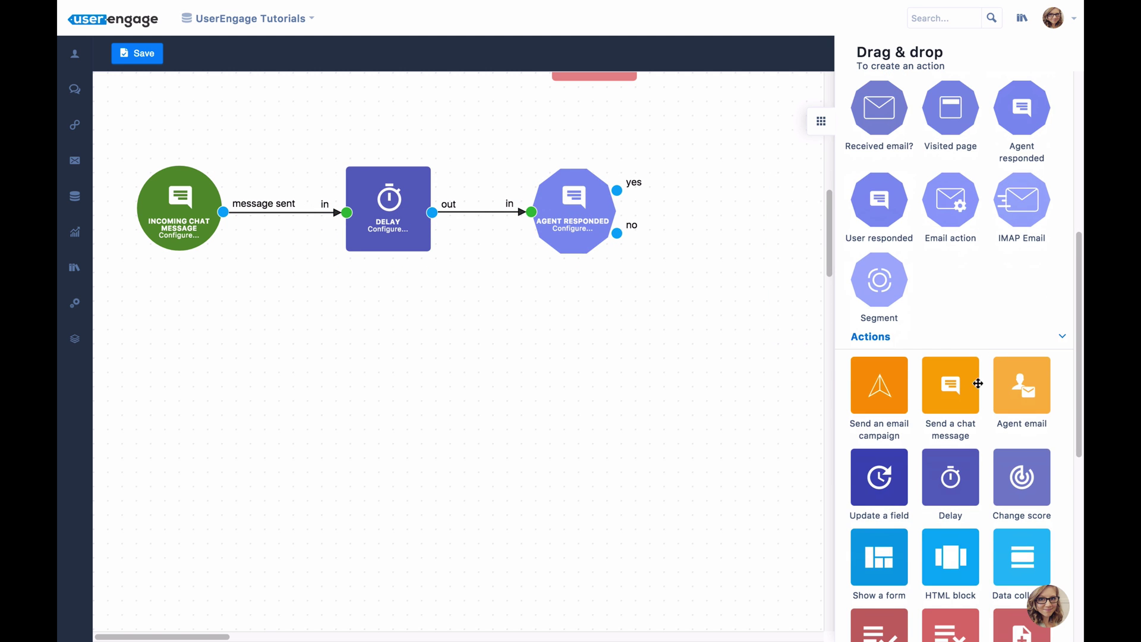
left_click_drag(978, 383, 469, 356)
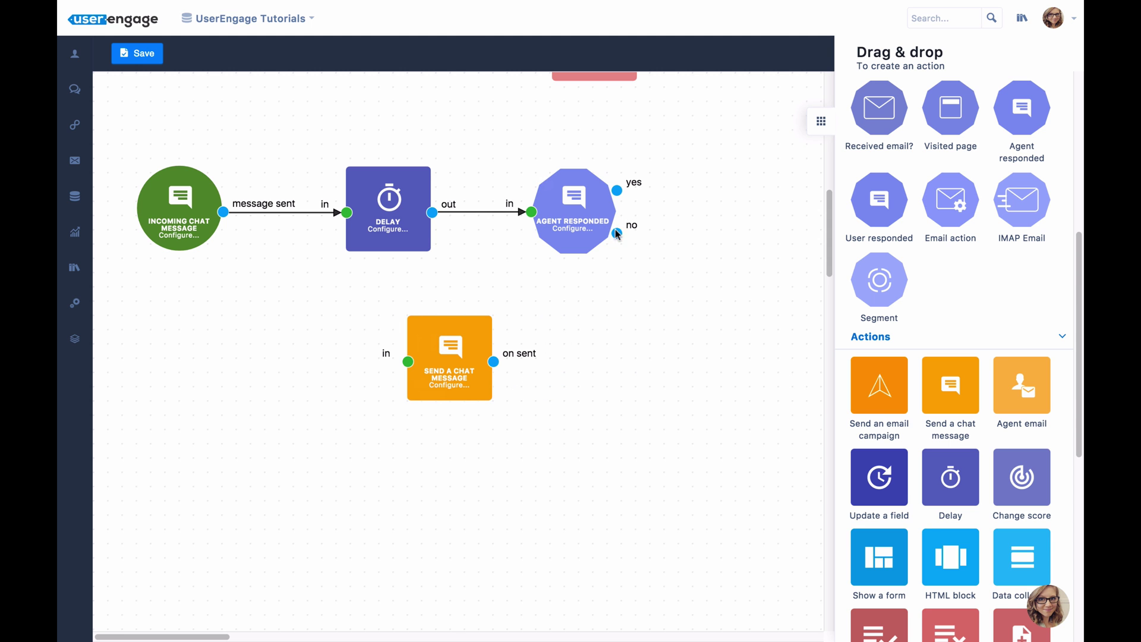
mouse_move(617, 233)
left_mouse_down()
mouse_move(461, 300)
mouse_move(433, 356)
left_mouse_up()
- Replace the Send a chat message action's default text with the First name field, using "My Friend" as its default value
left_click(457, 362)
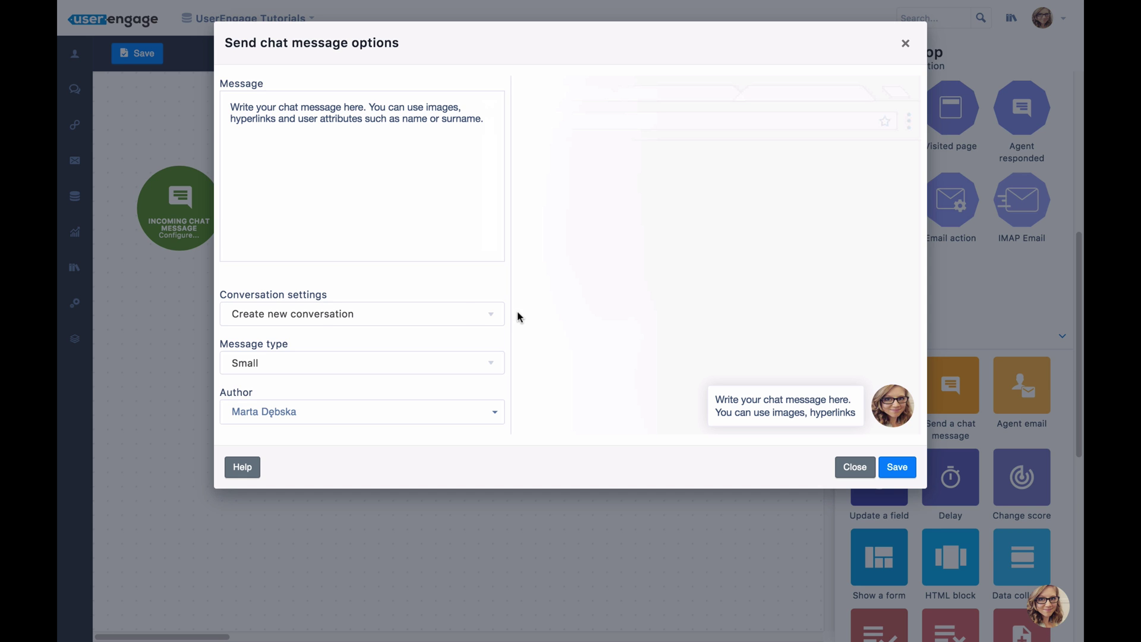
triple_click(269, 108)
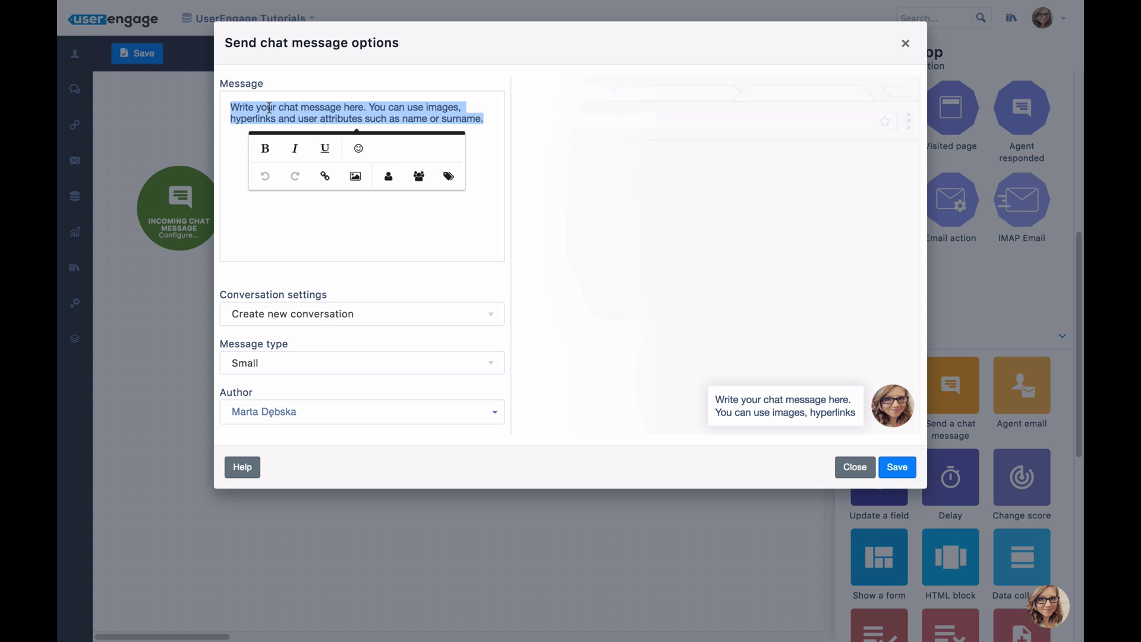
left_click(416, 179)
left_click(285, 191)
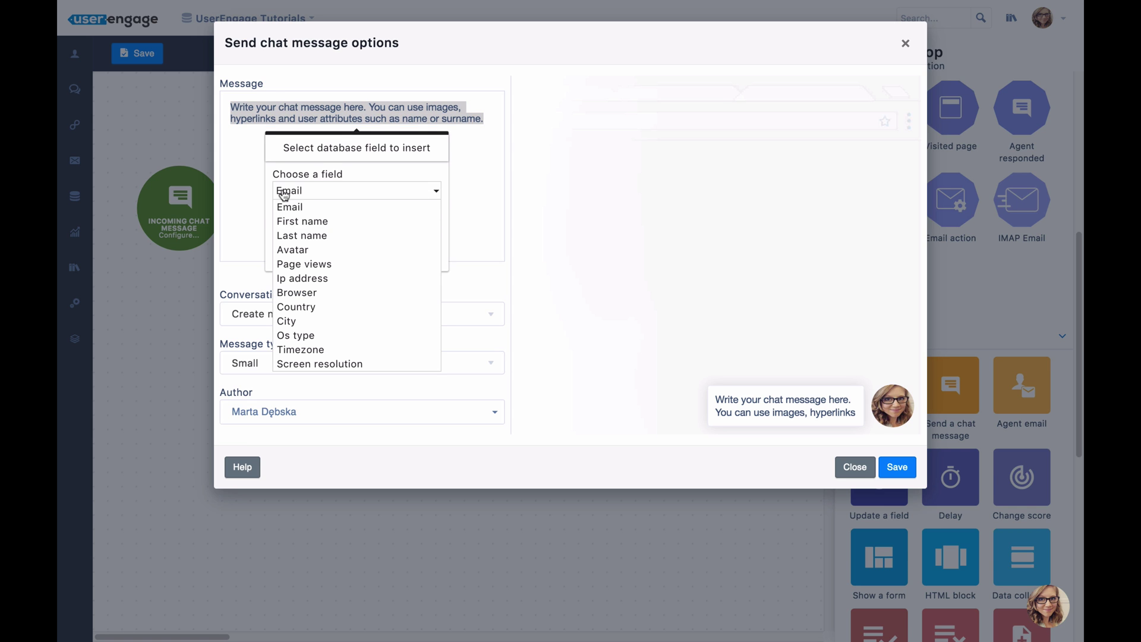
left_click(293, 221)
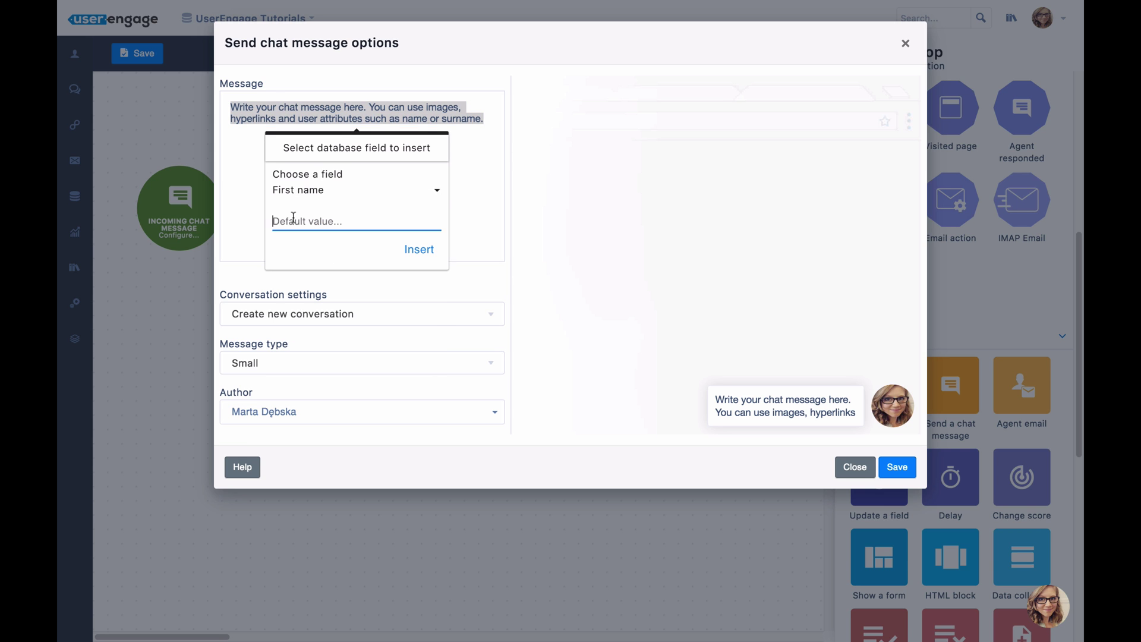
left_click(293, 219)
type("My Friend")
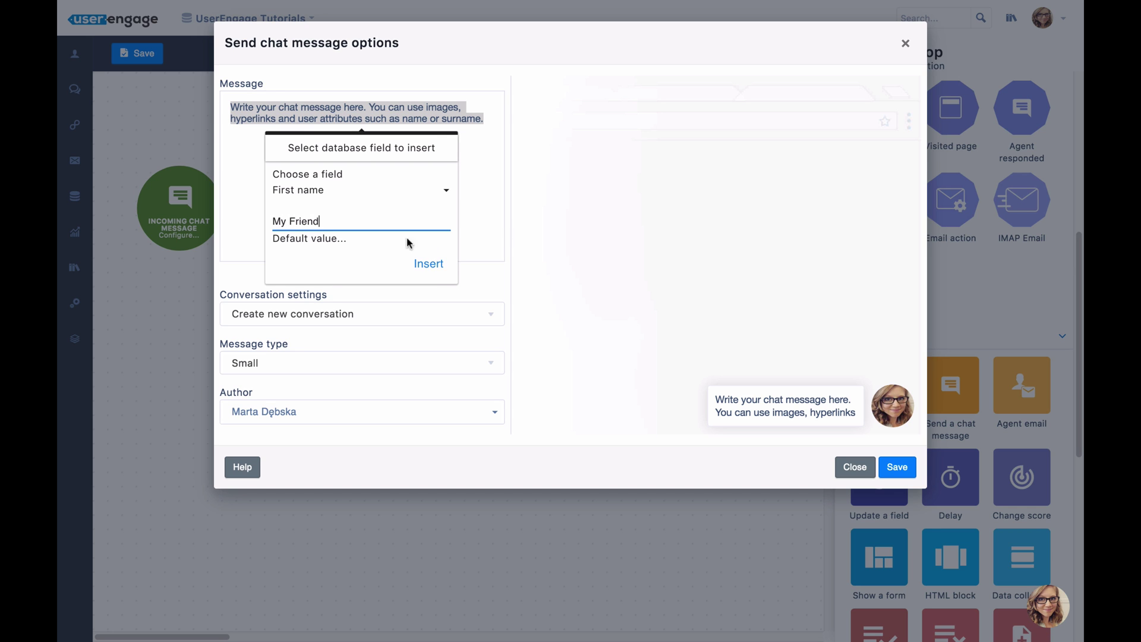
left_click(429, 271)
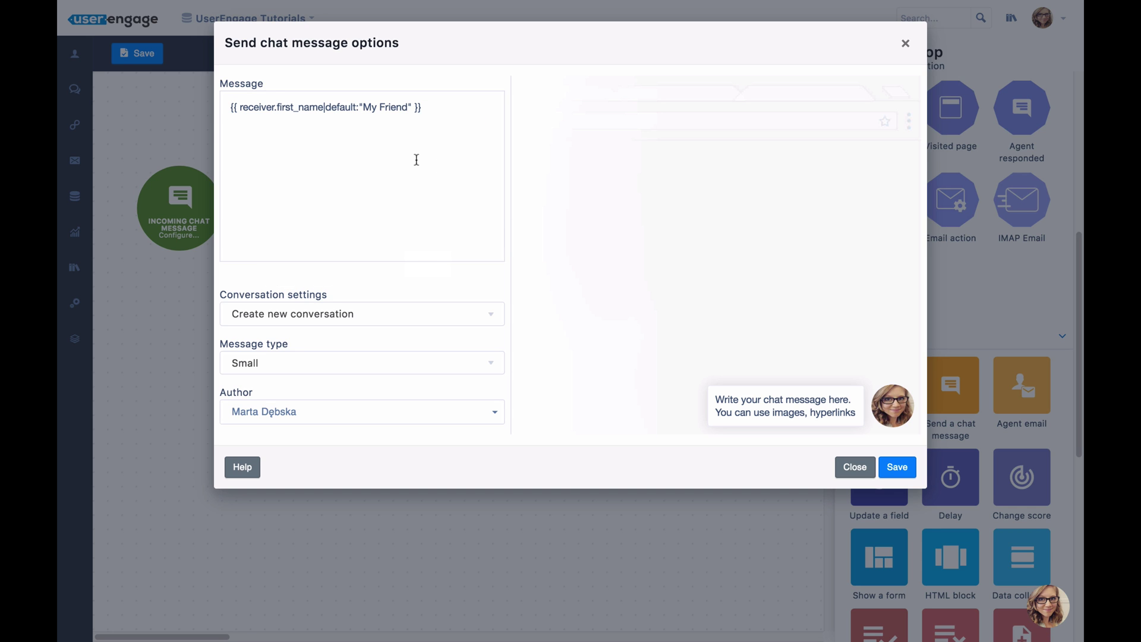
- Preview the Medium and Big message types, set the message type to Micro and save the chat message options
left_click(333, 360)
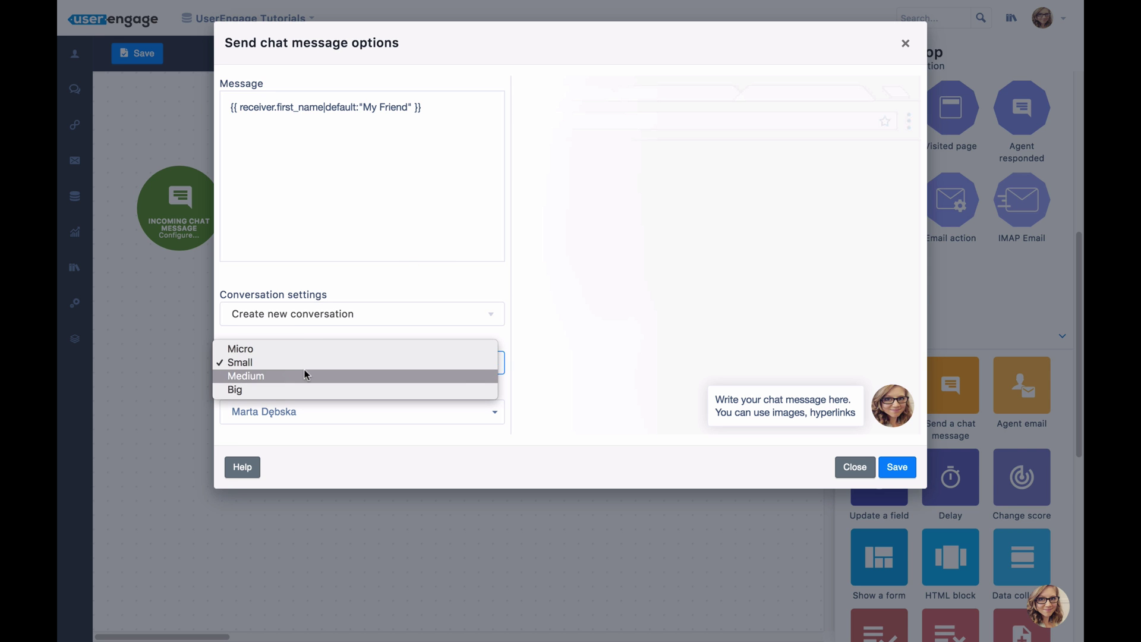
left_click(306, 375)
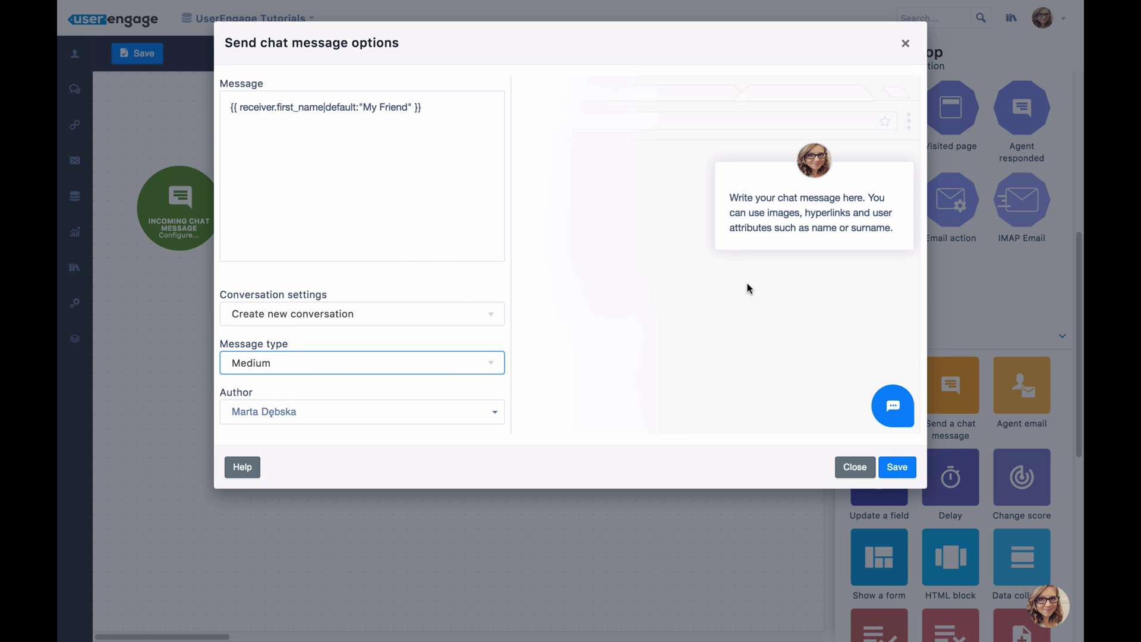
left_click(394, 365)
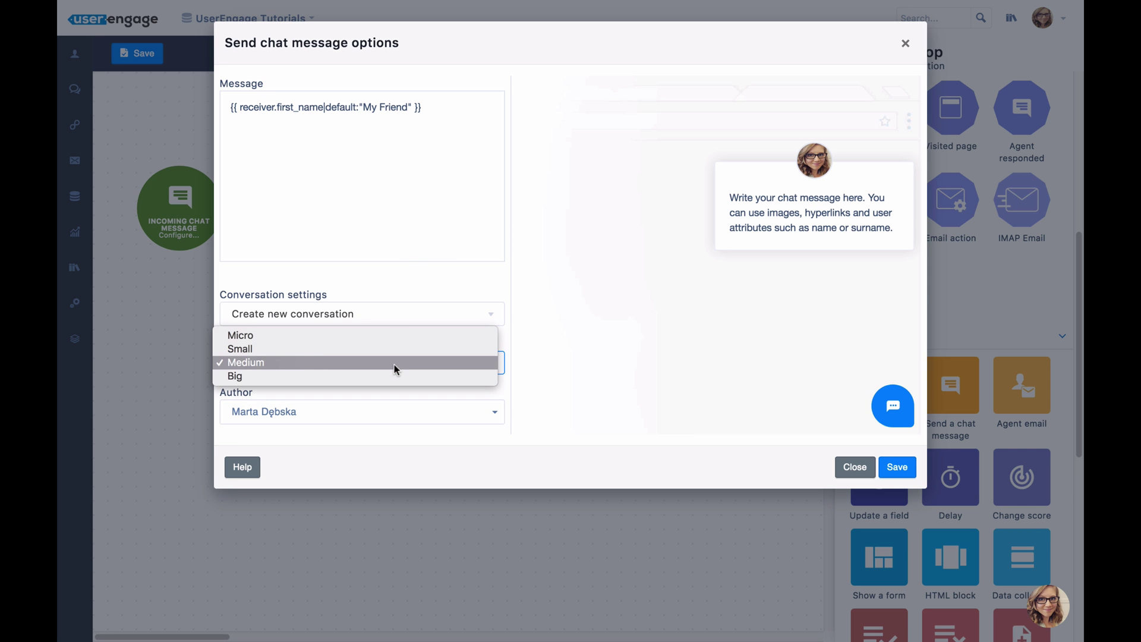
left_click(278, 374)
left_click(292, 361)
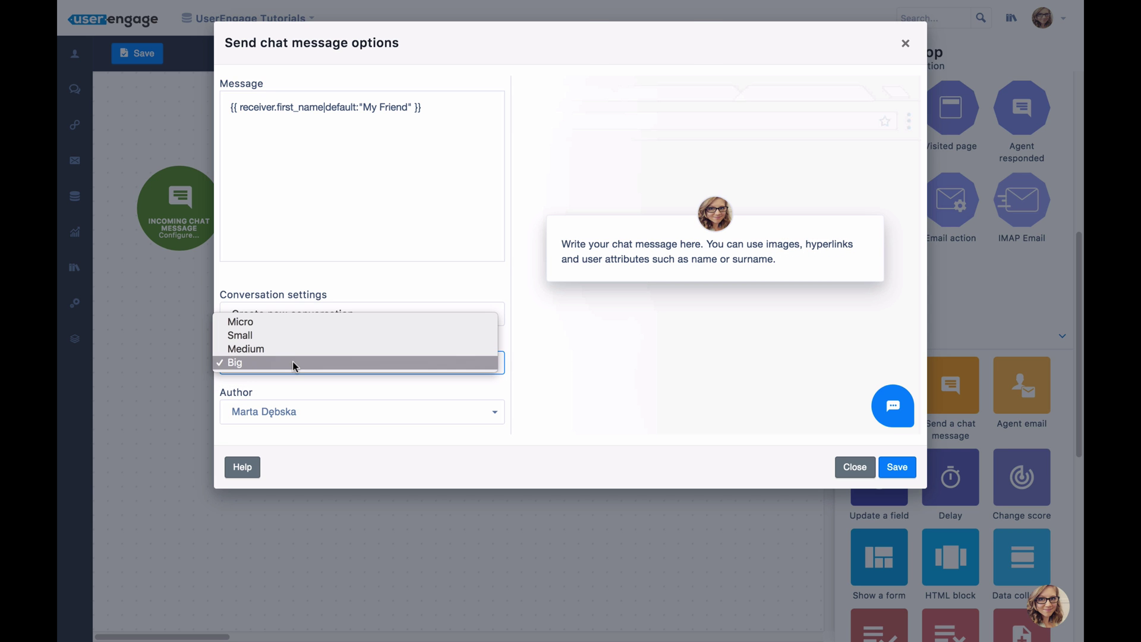
left_click(292, 319)
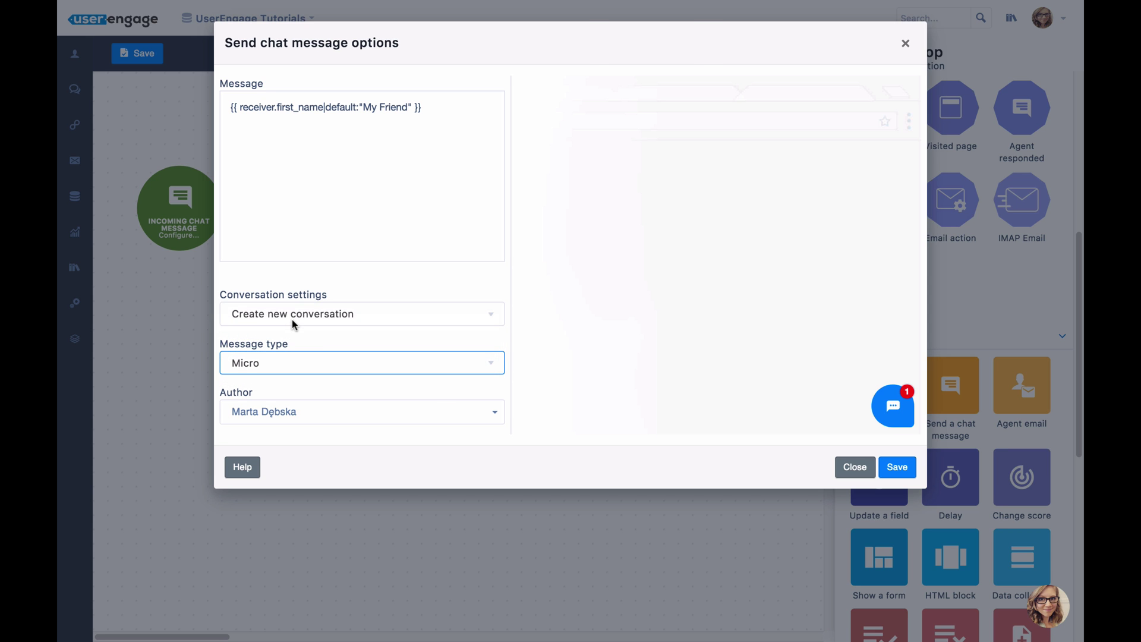
left_click(898, 466)
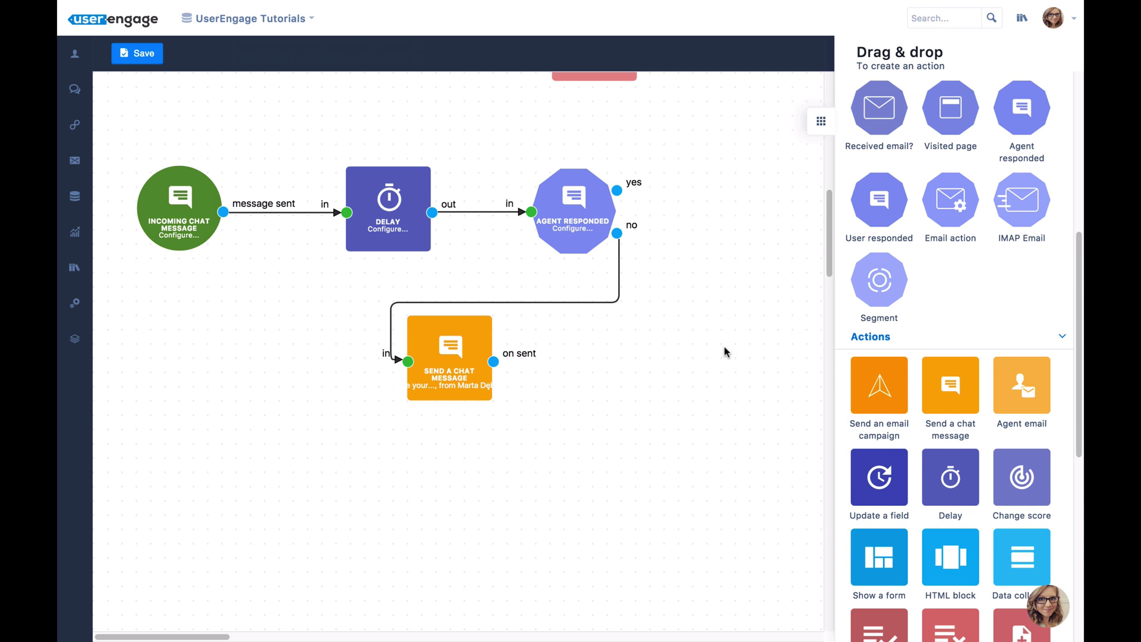
- Review the available triggers, conditions and actions, and look over the example automation flows built on the canvas
scroll(726, 306, "down", 5)
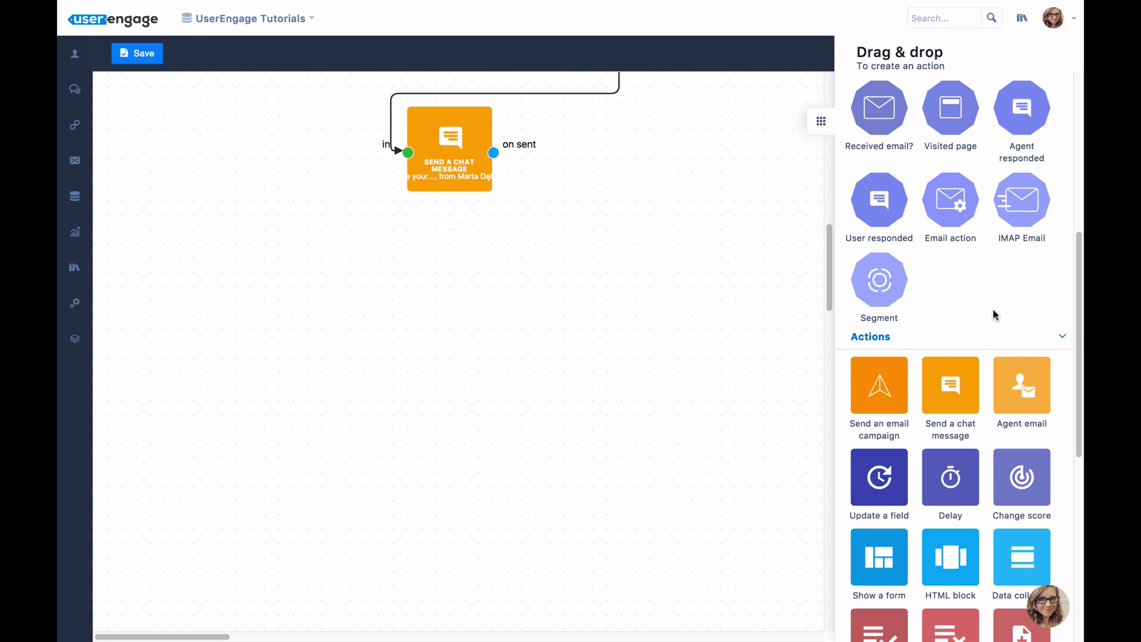
scroll(996, 315, "up", 7)
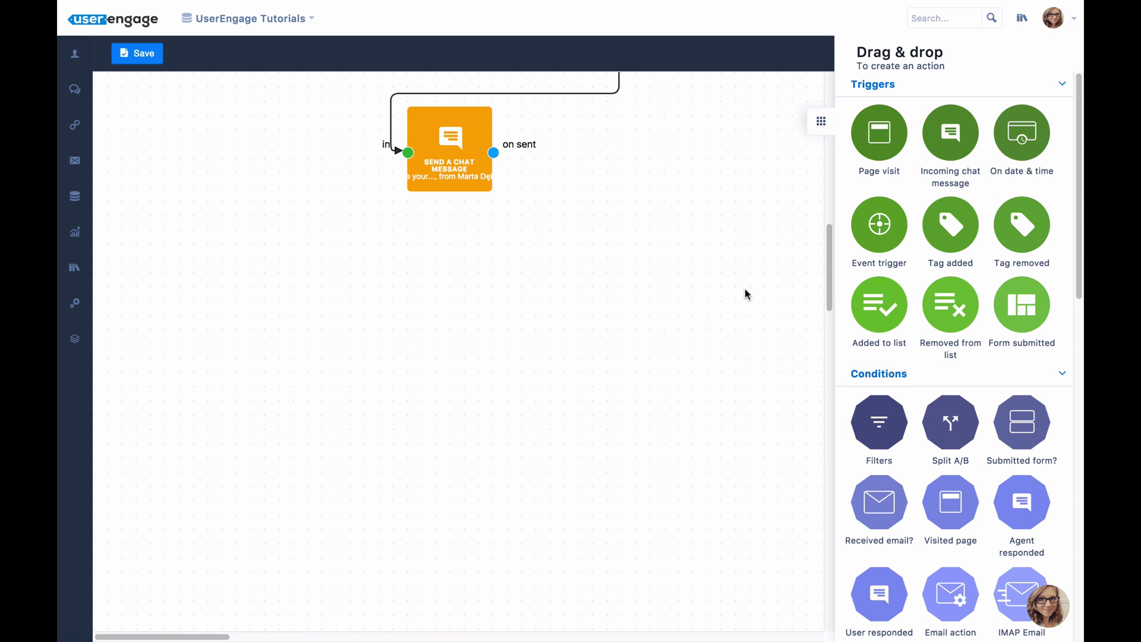
scroll(698, 161, "down", 1)
scroll(697, 161, "up", 1)
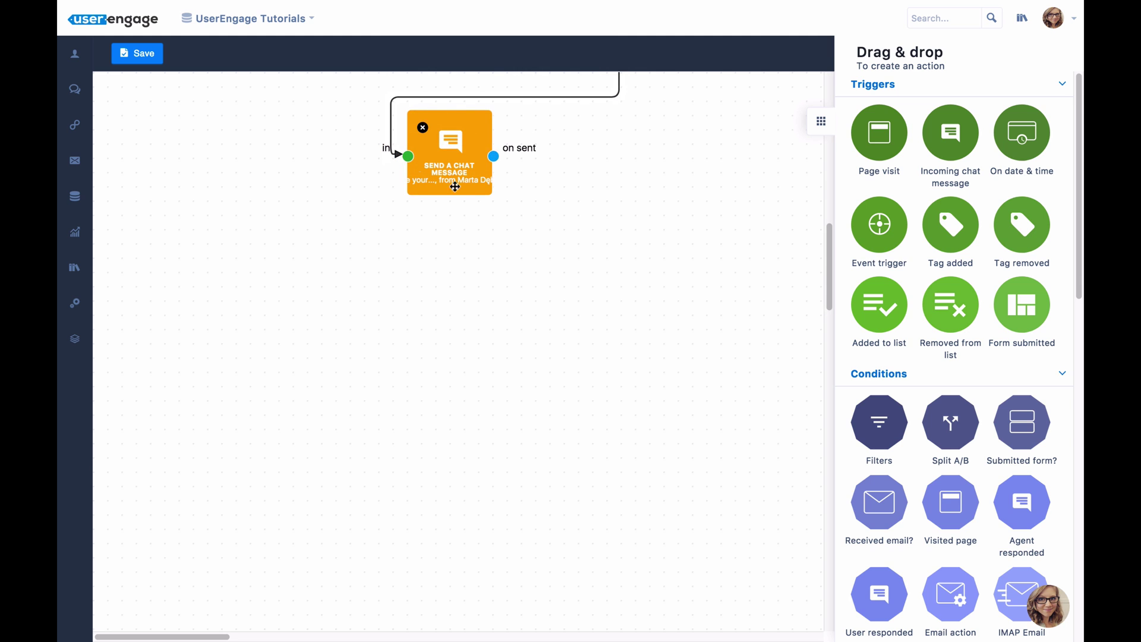
scroll(618, 223, "down", 3)
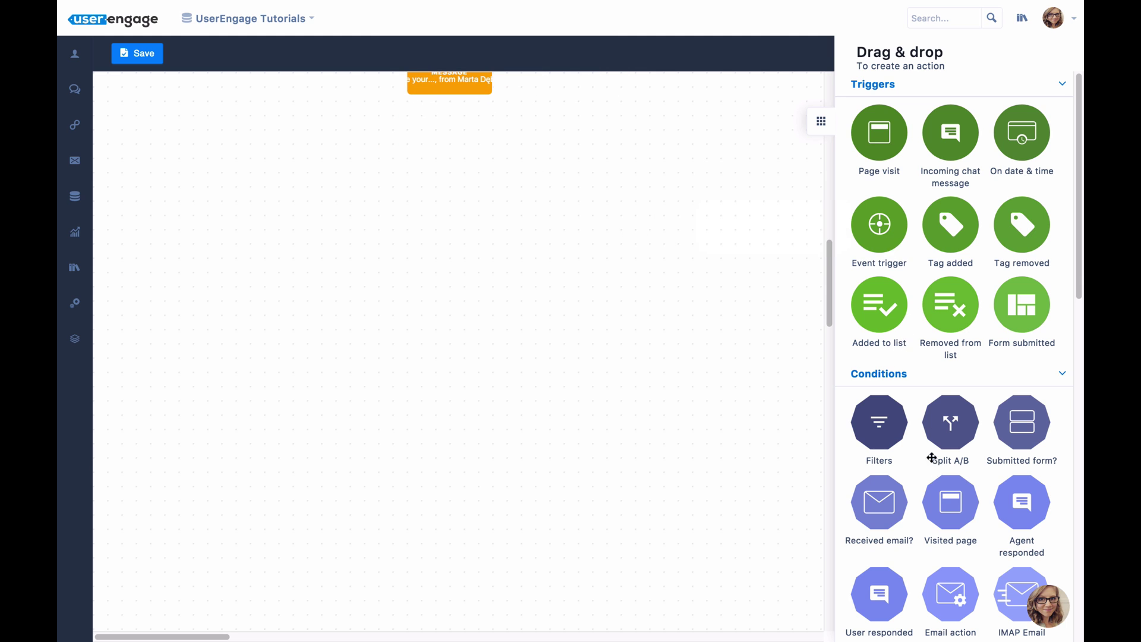
scroll(925, 389, "down", 5)
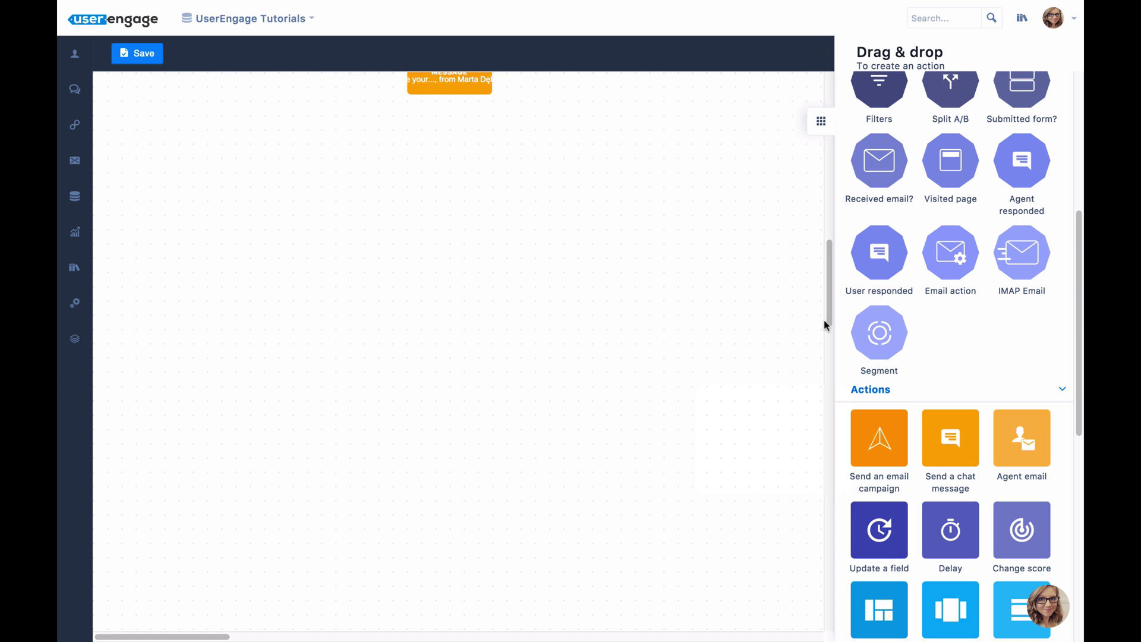
scroll(824, 320, "up", 15)
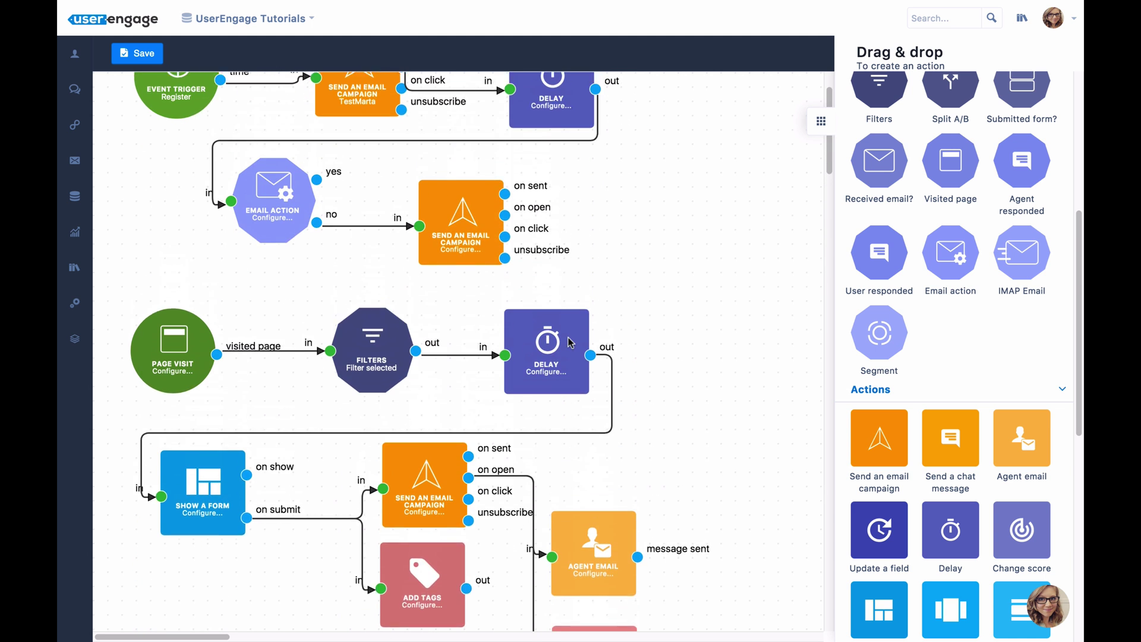
scroll(708, 255, "up", 2)
scroll(675, 254, "down", 7)
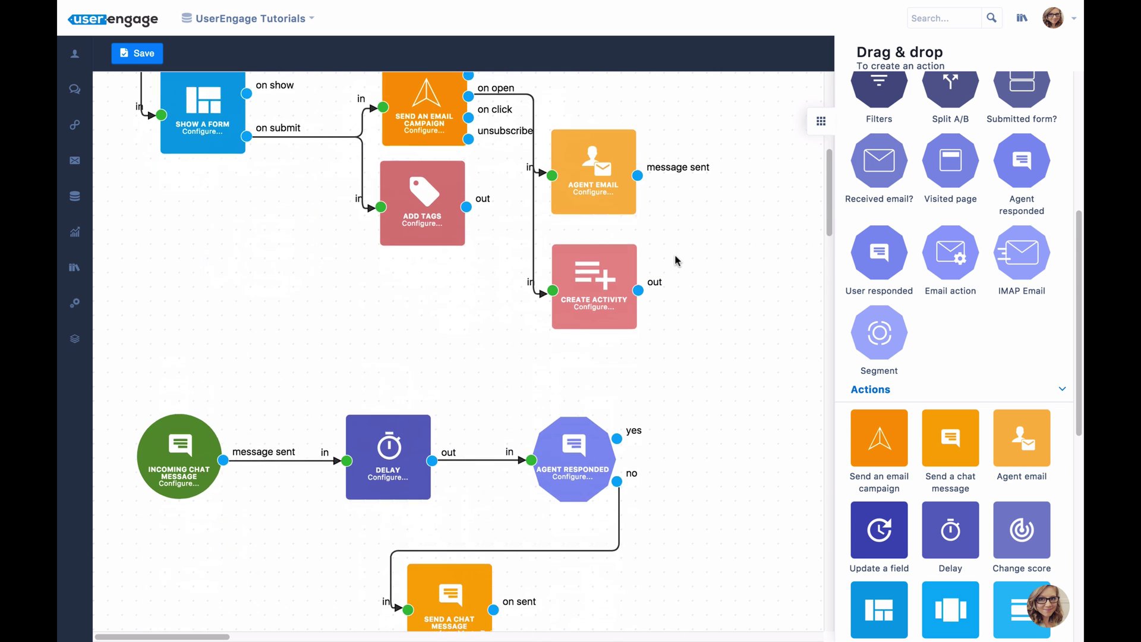
scroll(683, 291, "down", 1)
scroll(686, 364, "down", 5)
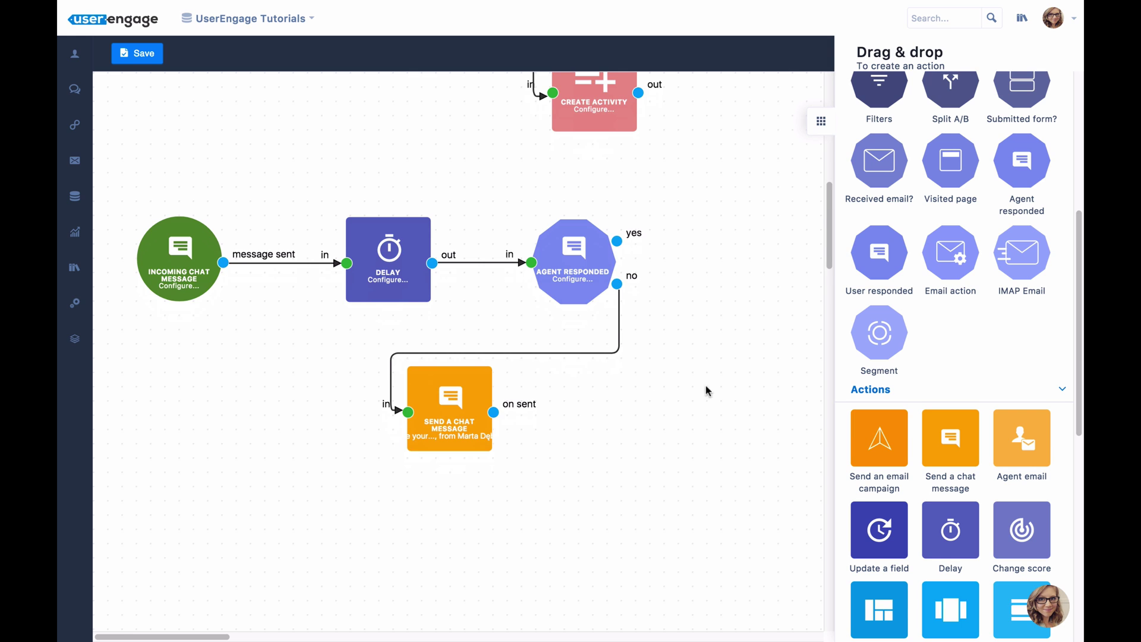
scroll(718, 389, "down", 3)
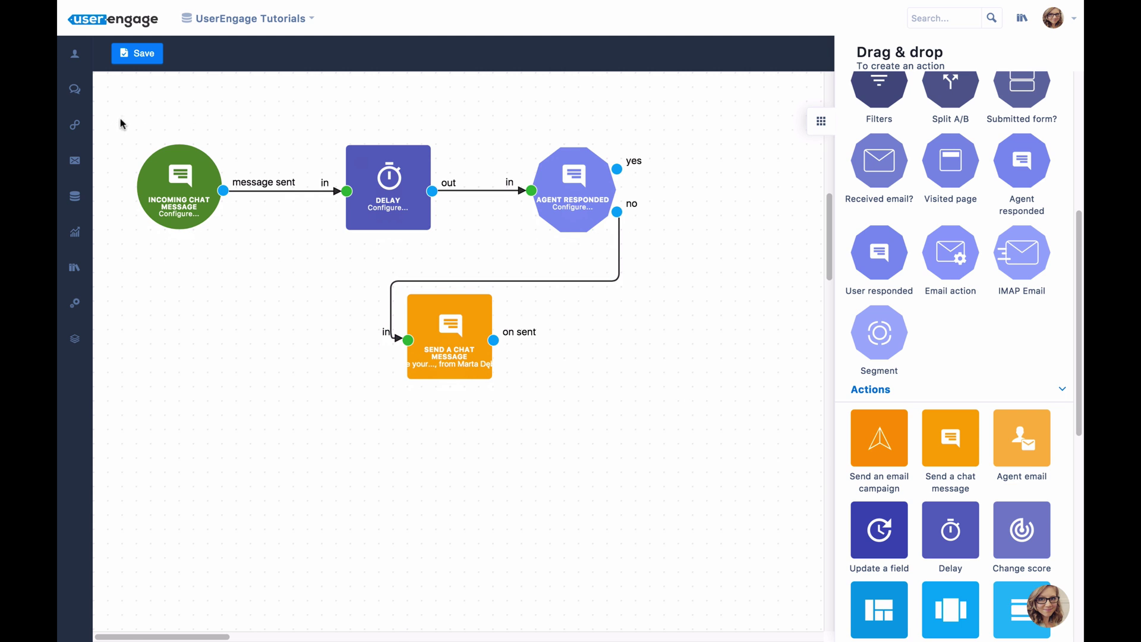
- Open the CRM deals pipeline and look through its stages from Lead to Waiting
mouse_move(111, 129)
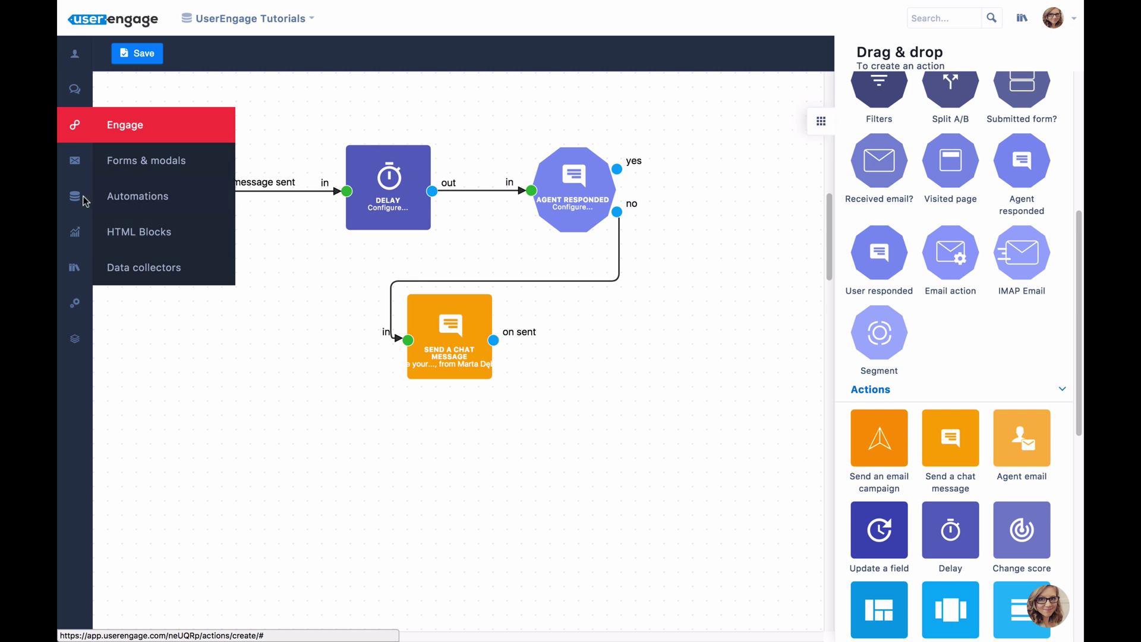
mouse_move(81, 202)
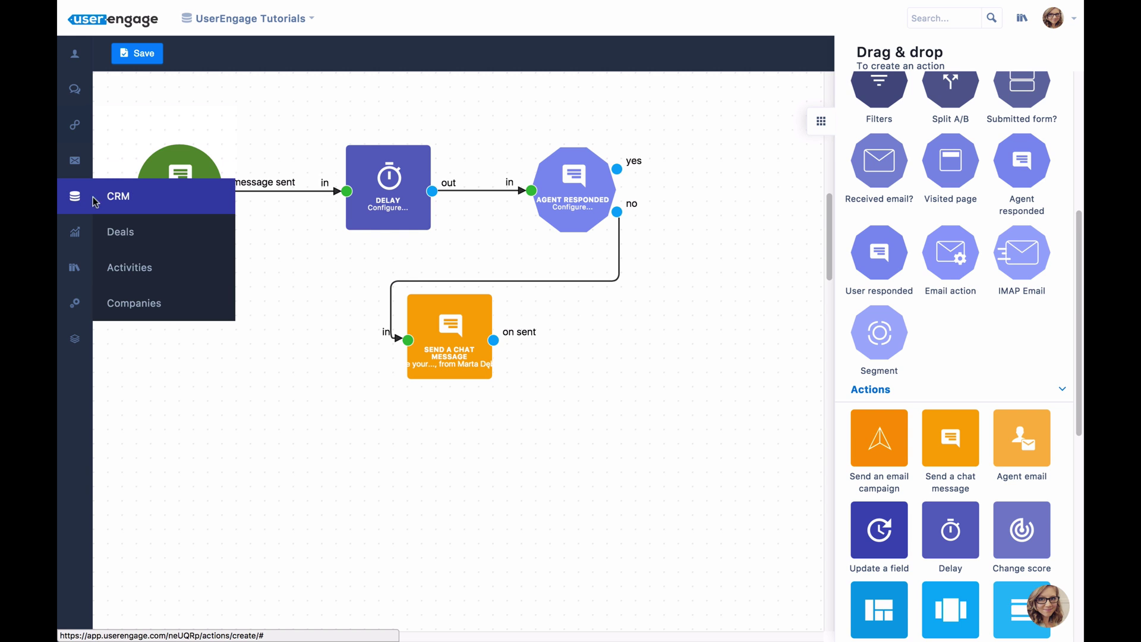
left_click(138, 233)
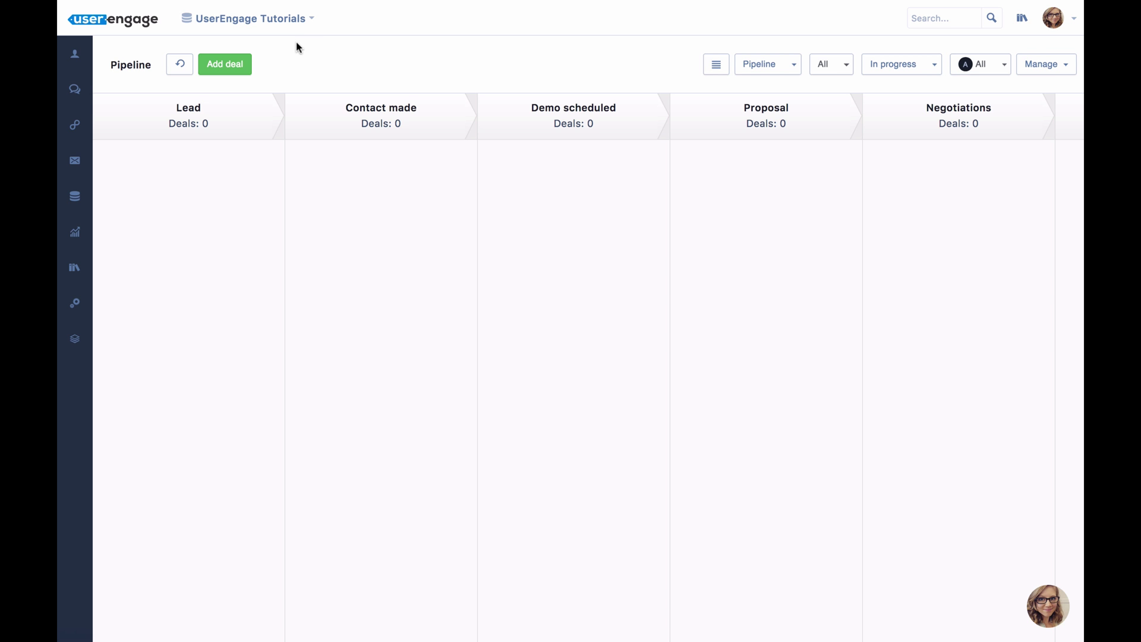
scroll(333, 104, "right", 2)
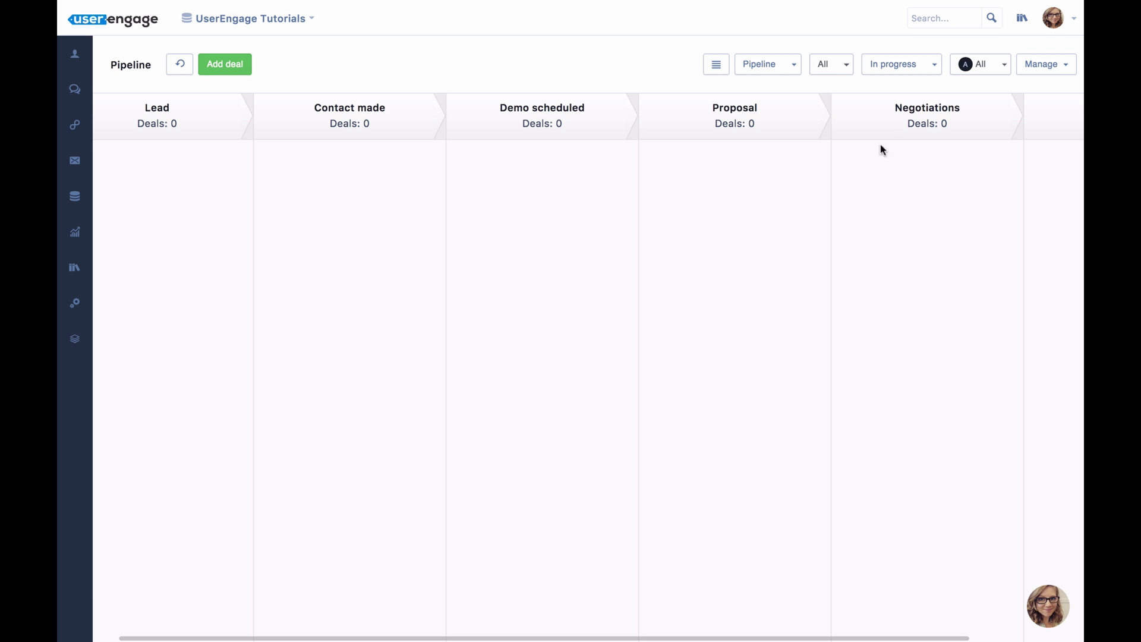
scroll(883, 299, "right", 5)
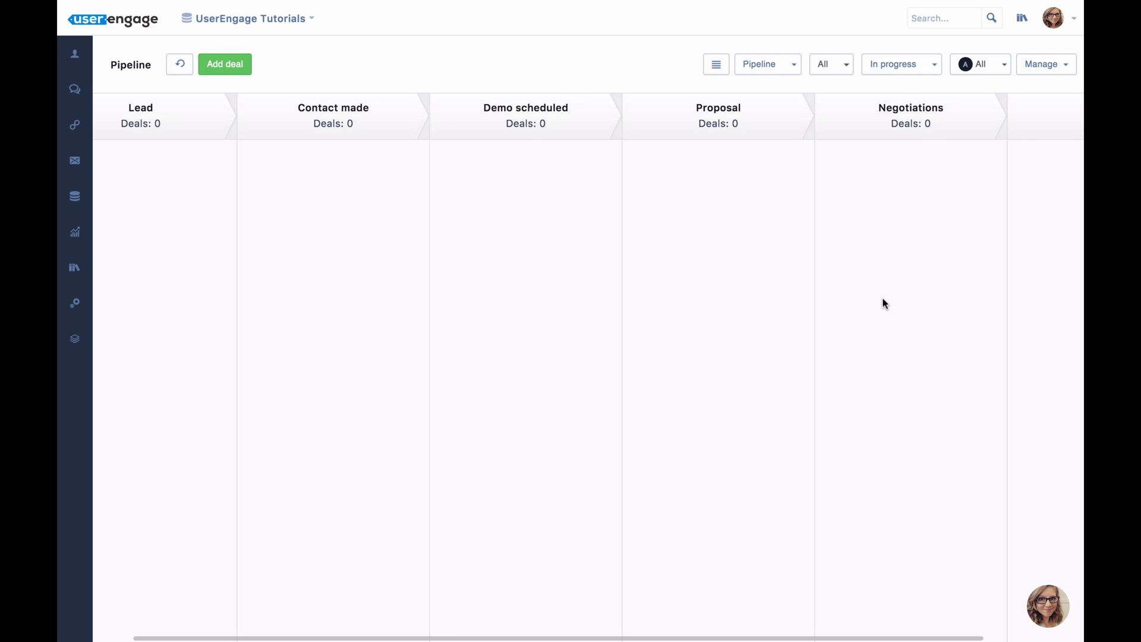
scroll(827, 285, "right", 2)
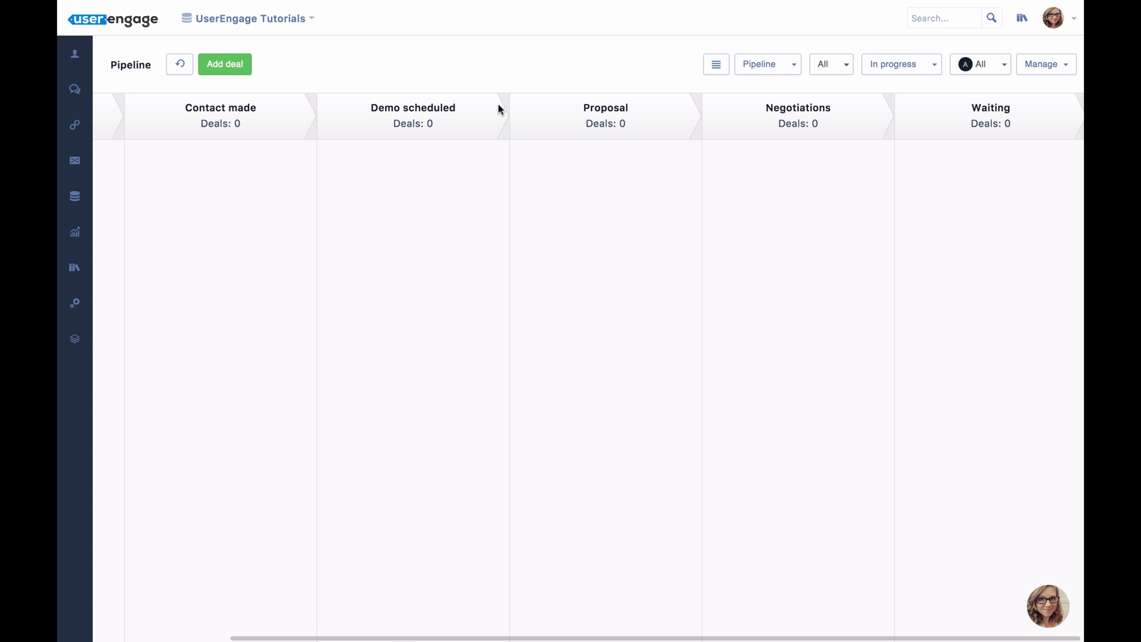
- Open the CRM activities list, view the new activity form with the email type selected, and close it without saving
mouse_move(89, 193)
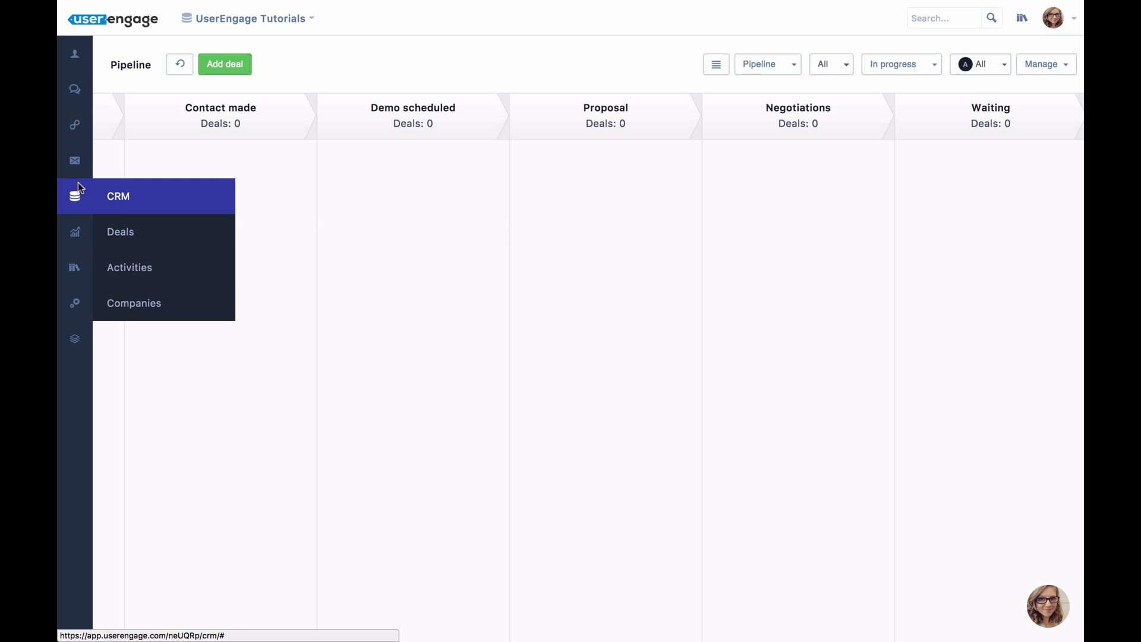
left_click(144, 253)
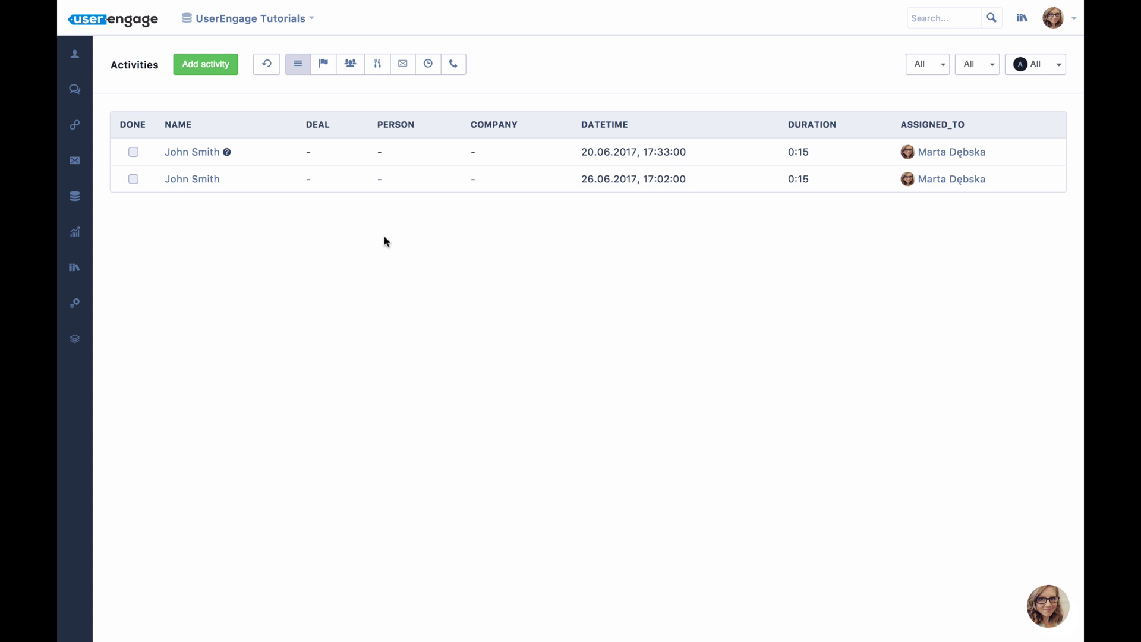
left_click(217, 65)
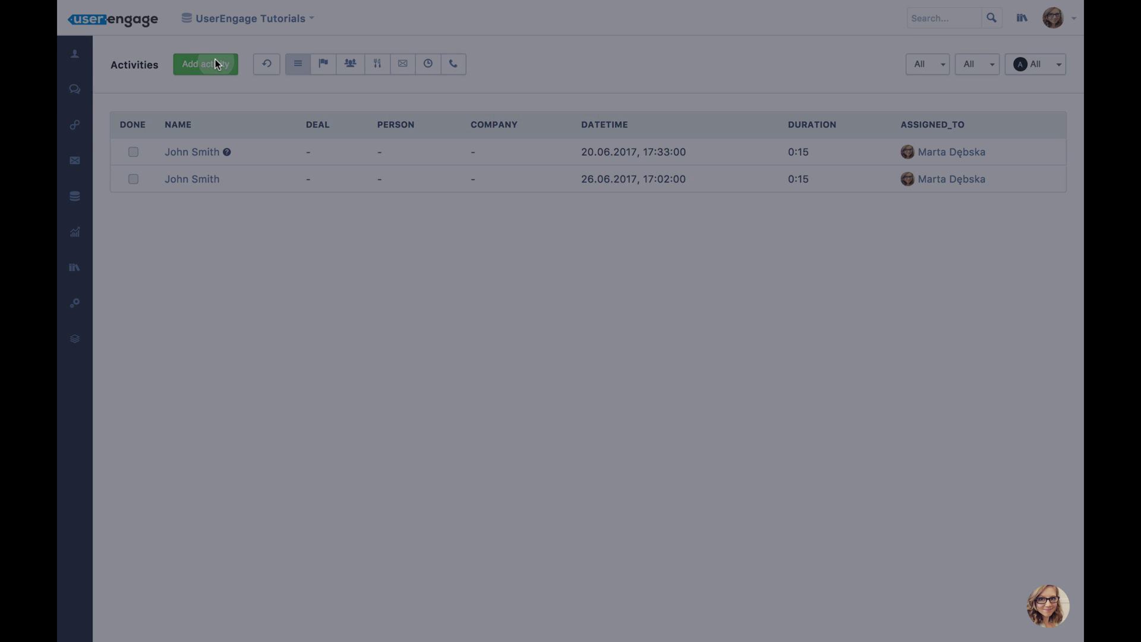
left_click(489, 105)
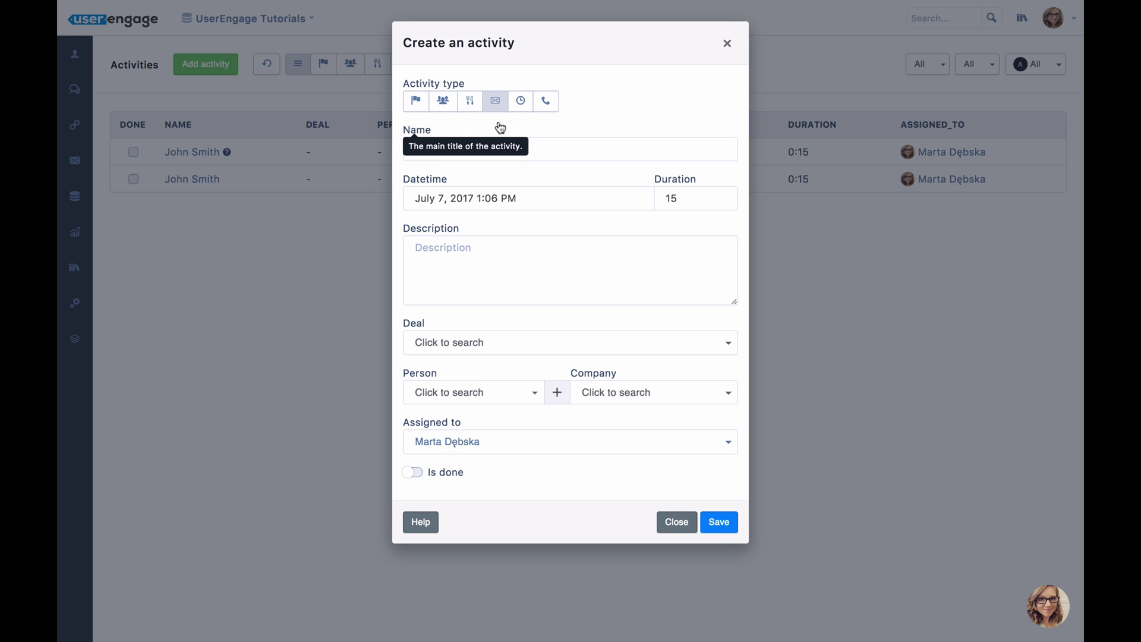
left_click(727, 44)
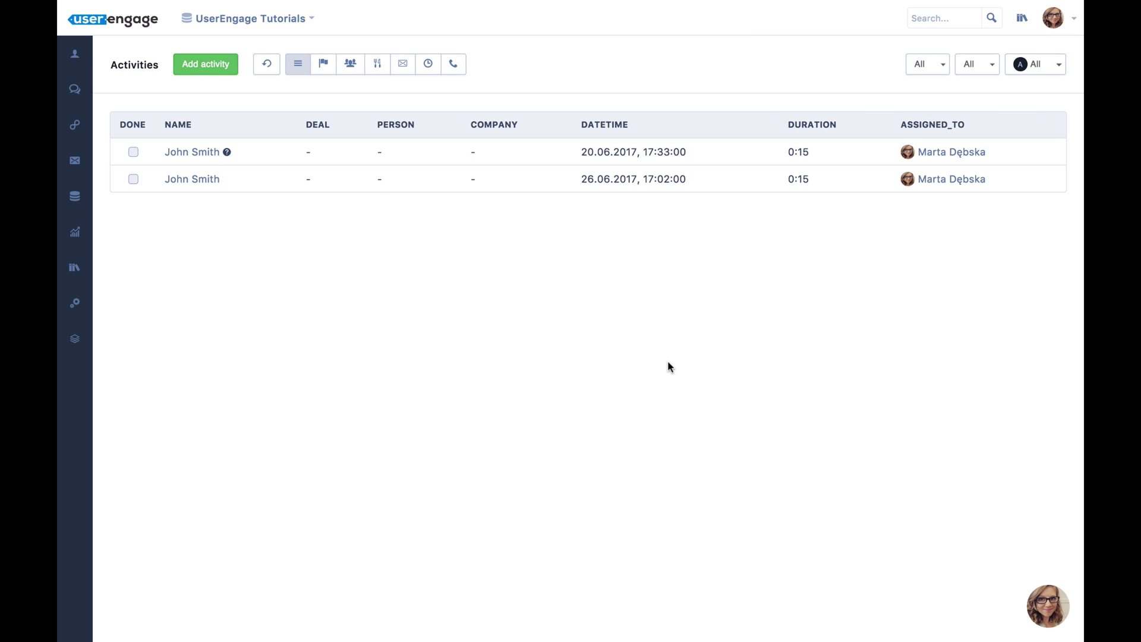
- Open the analytics dashboards list and view the Example1 dashboard
mouse_move(73, 230)
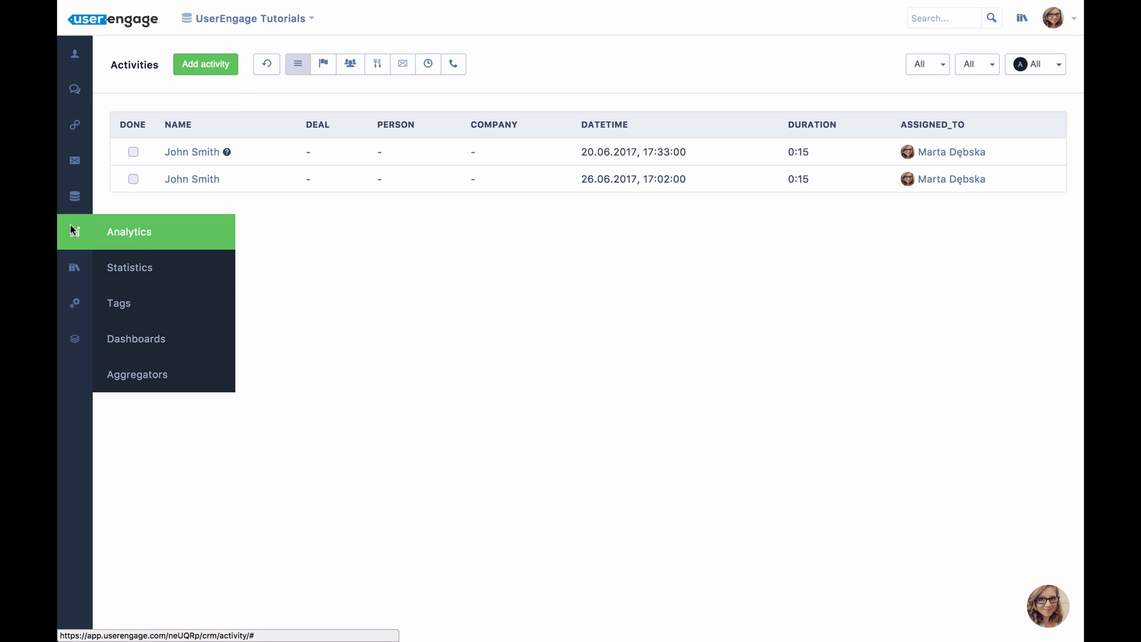
left_click(166, 339)
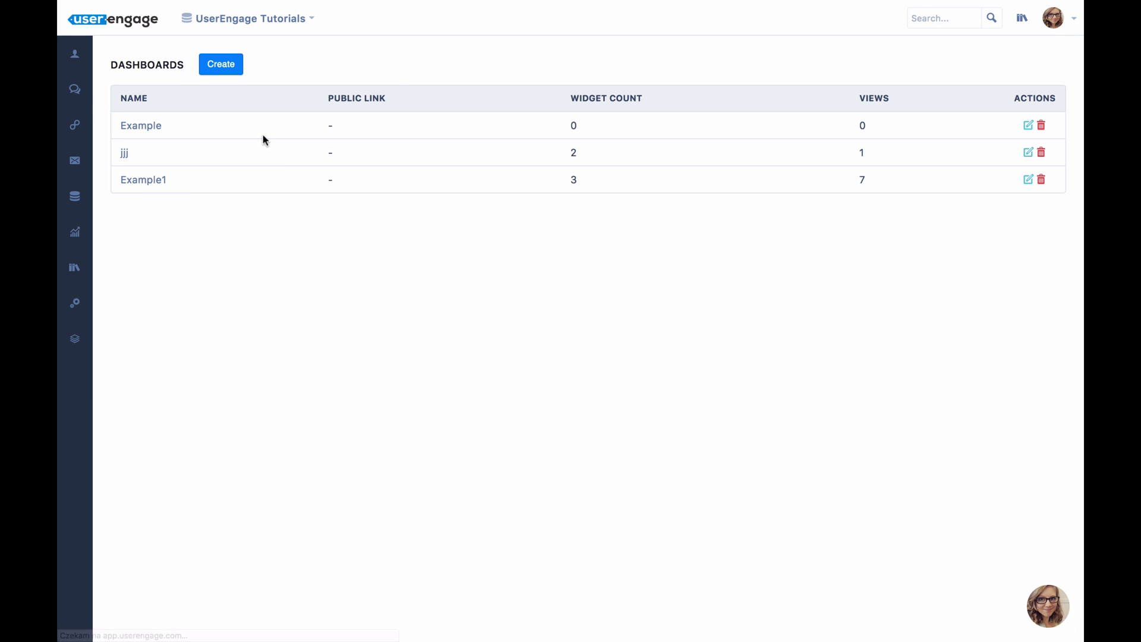
left_click(142, 185)
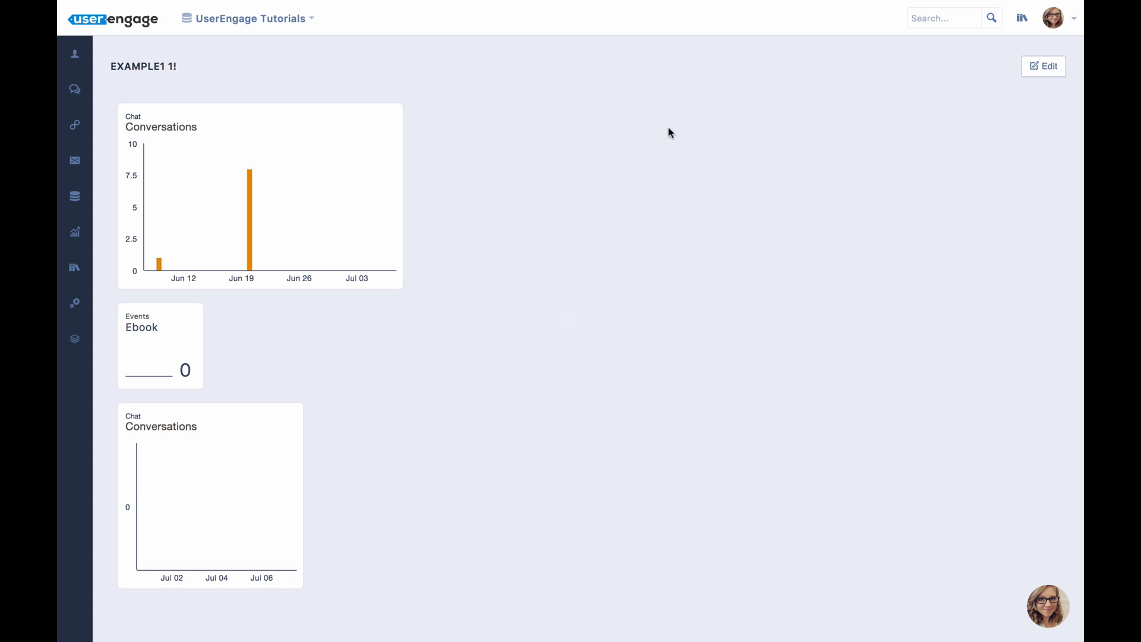
- Open the Example1 dashboard's widget catalog and view the settings of the Segments user count for last 14 days widget
left_click(1049, 67)
left_click(1025, 70)
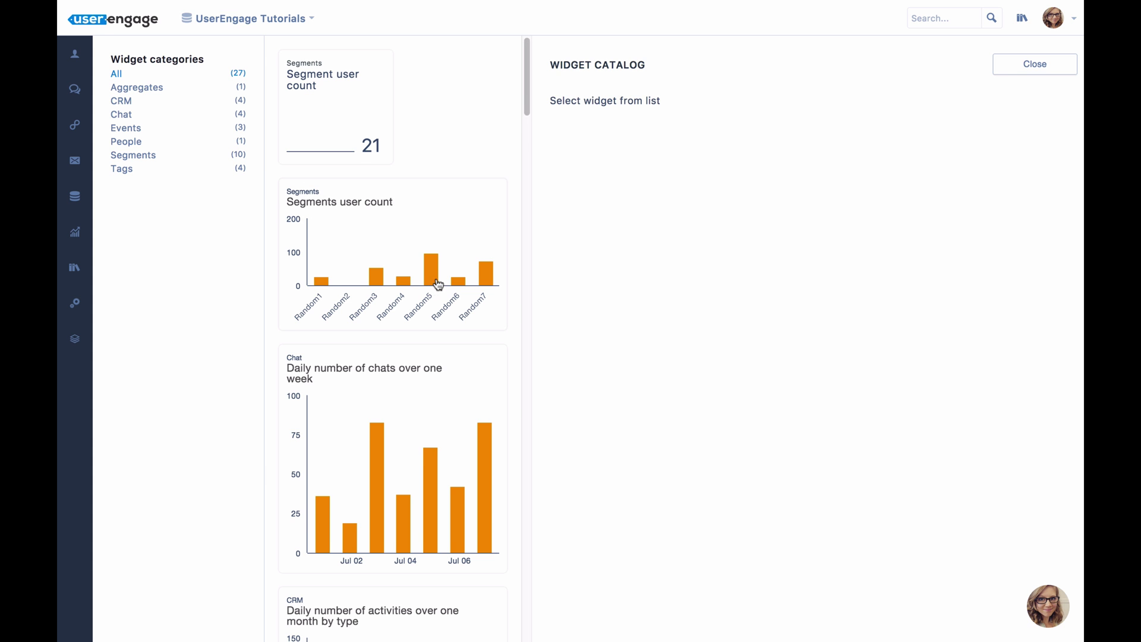
scroll(438, 285, "down", 5)
scroll(438, 285, "down", 8)
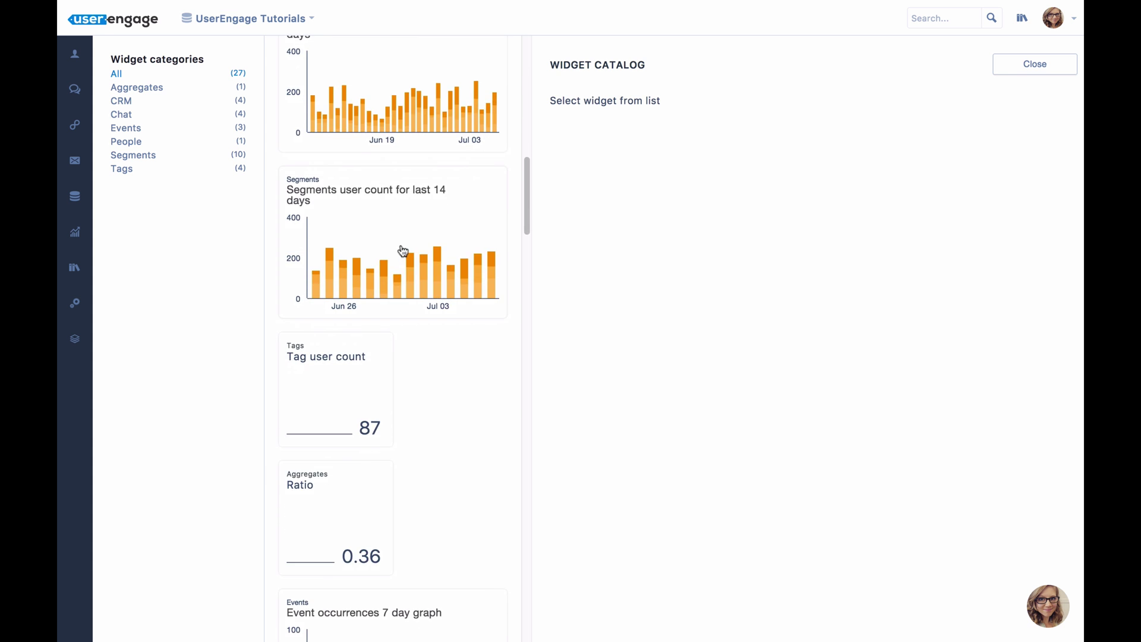
left_click(403, 250)
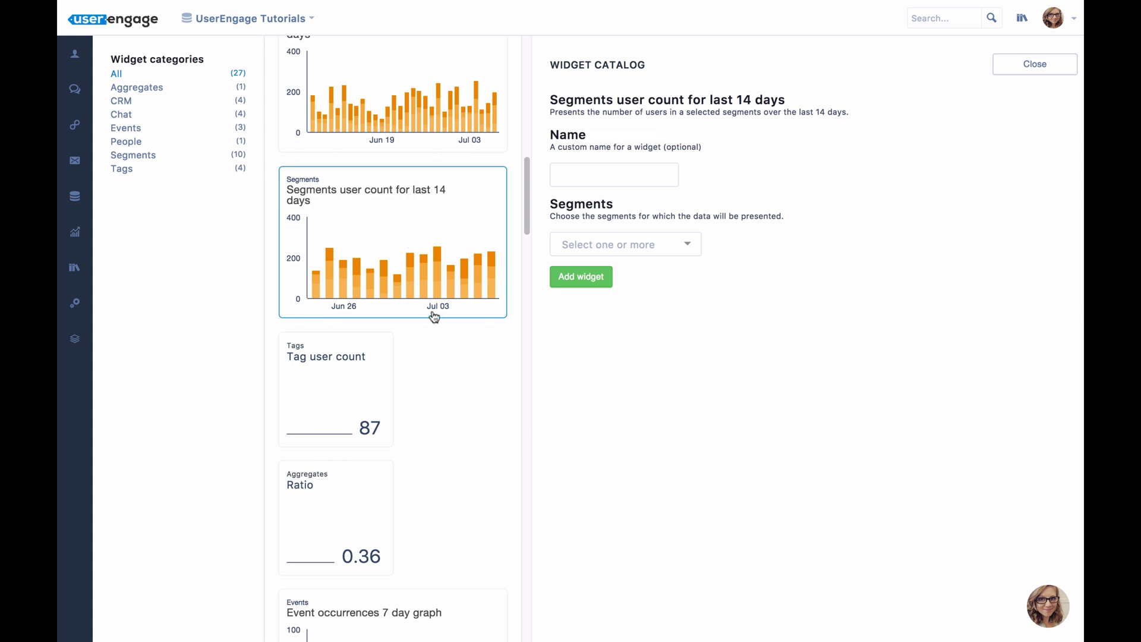
scroll(477, 382, "up", 3)
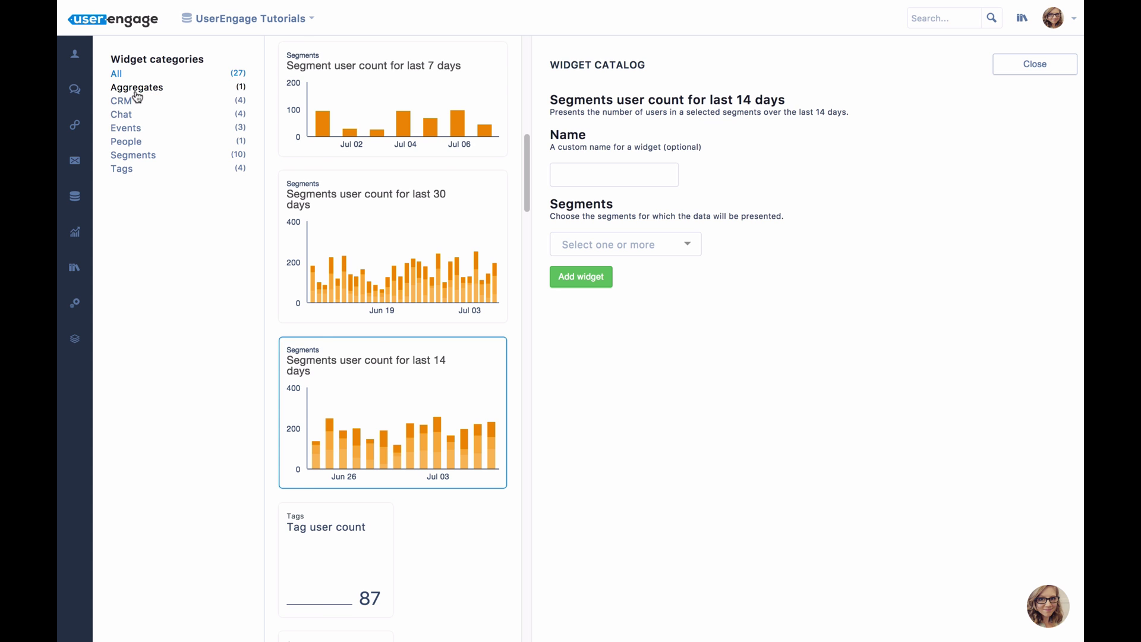
- View the Tags widget category, return to all widget categories, and look through the full list down to the visitor and deals charts
left_click(127, 170)
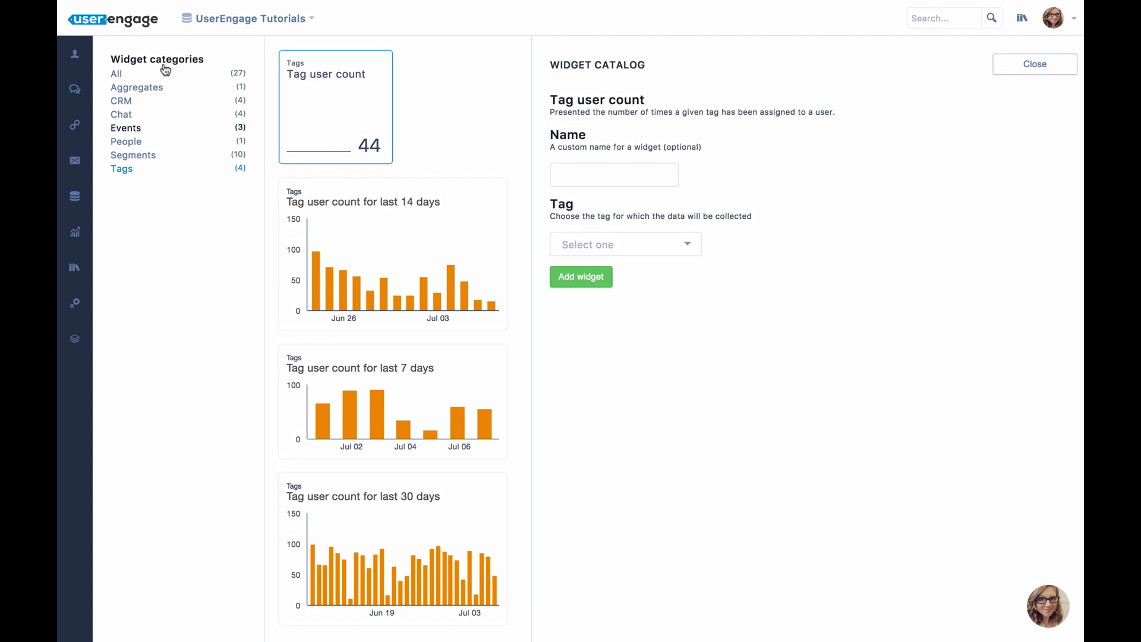
left_click(122, 72)
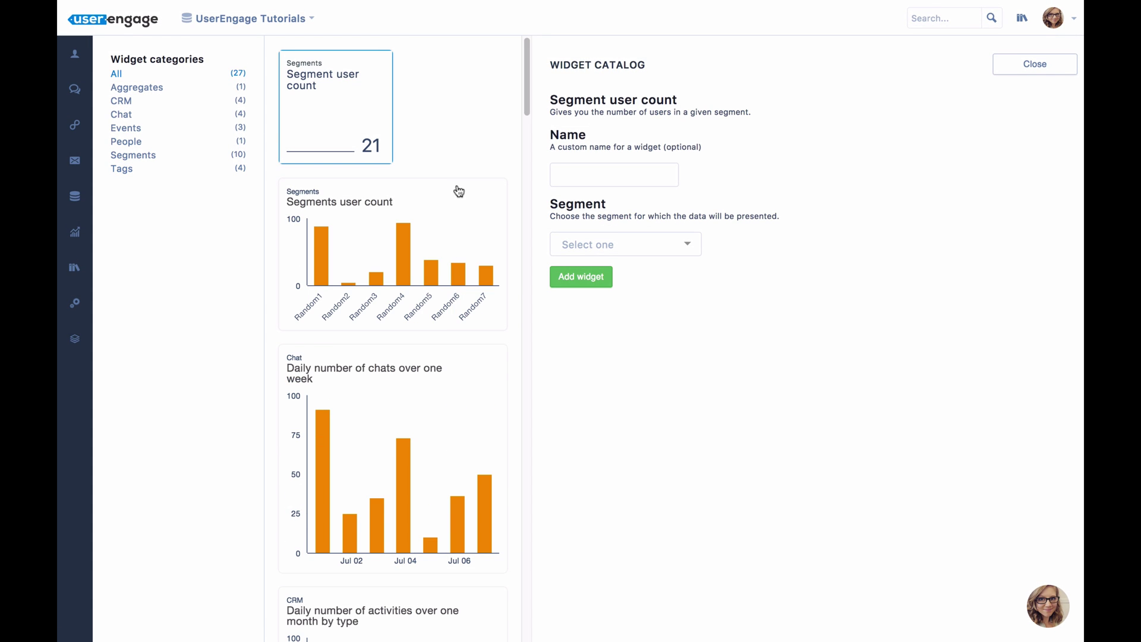
scroll(440, 377, "down", 4)
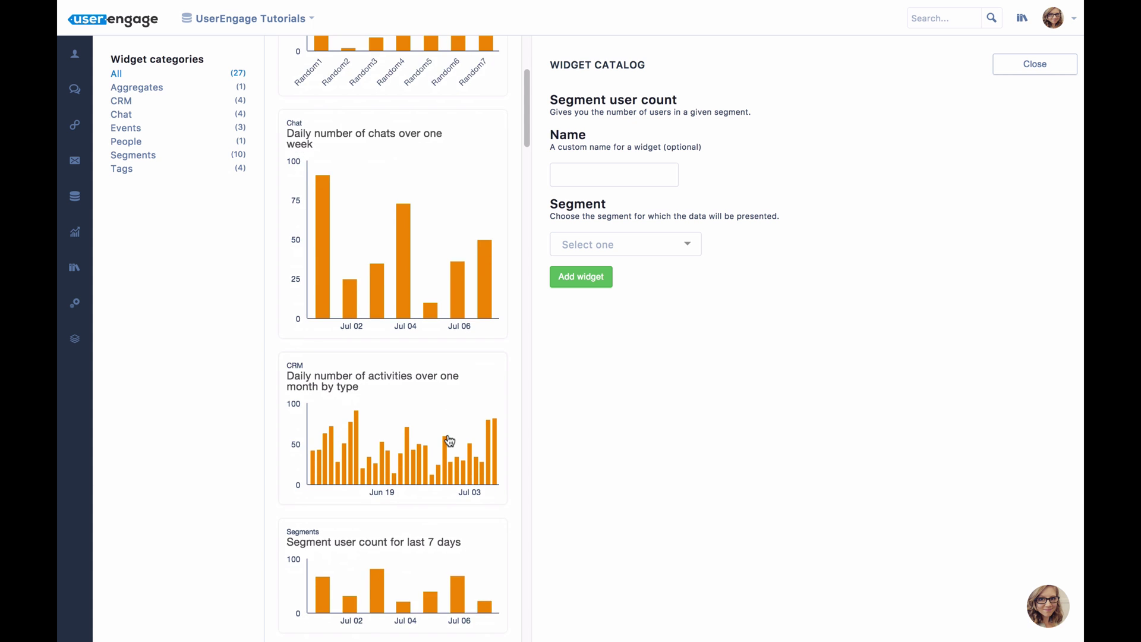
scroll(450, 440, "down", 20)
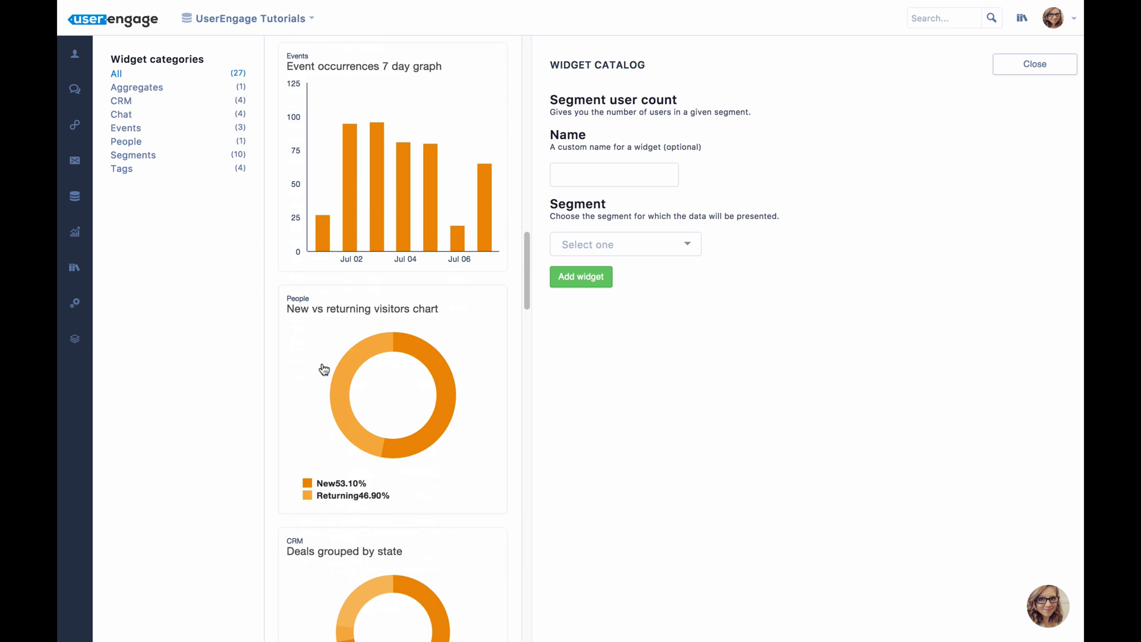
- Open the people list and view the profile of a contact identified by e-mail
left_click(82, 56)
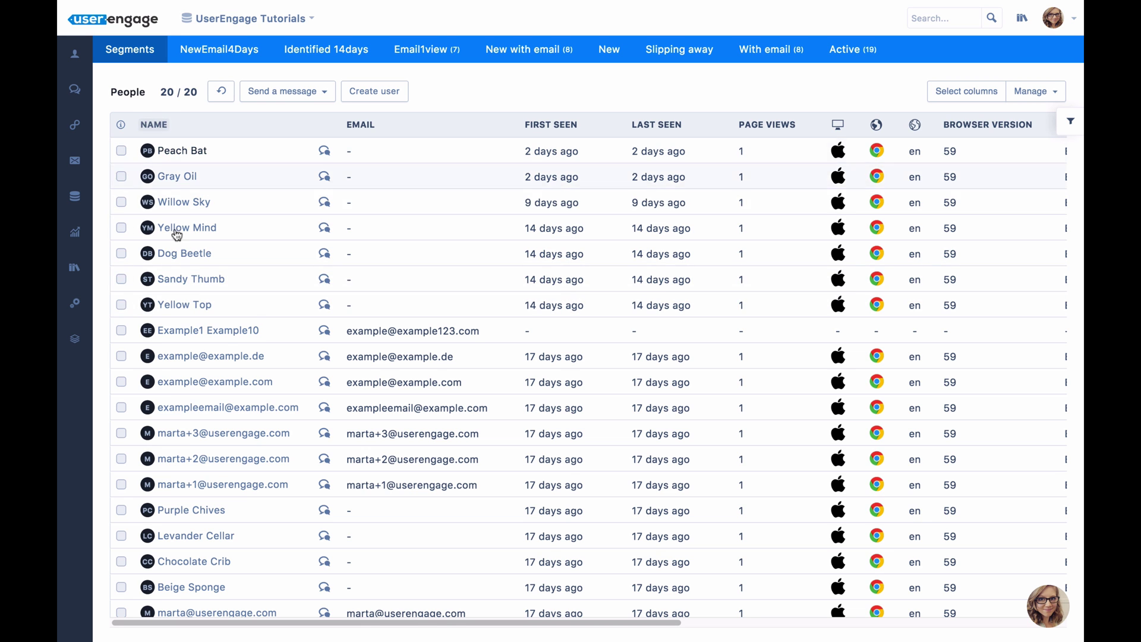
left_click(237, 358)
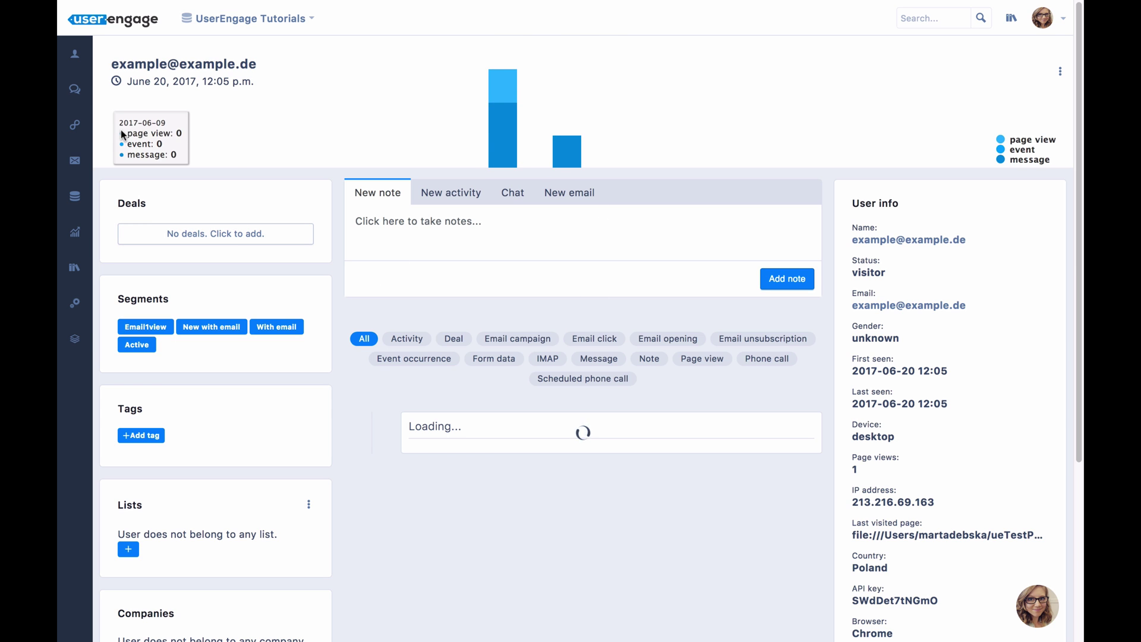
- View the unassigned chat conversations, and open the list of email campaigns
left_click(74, 94)
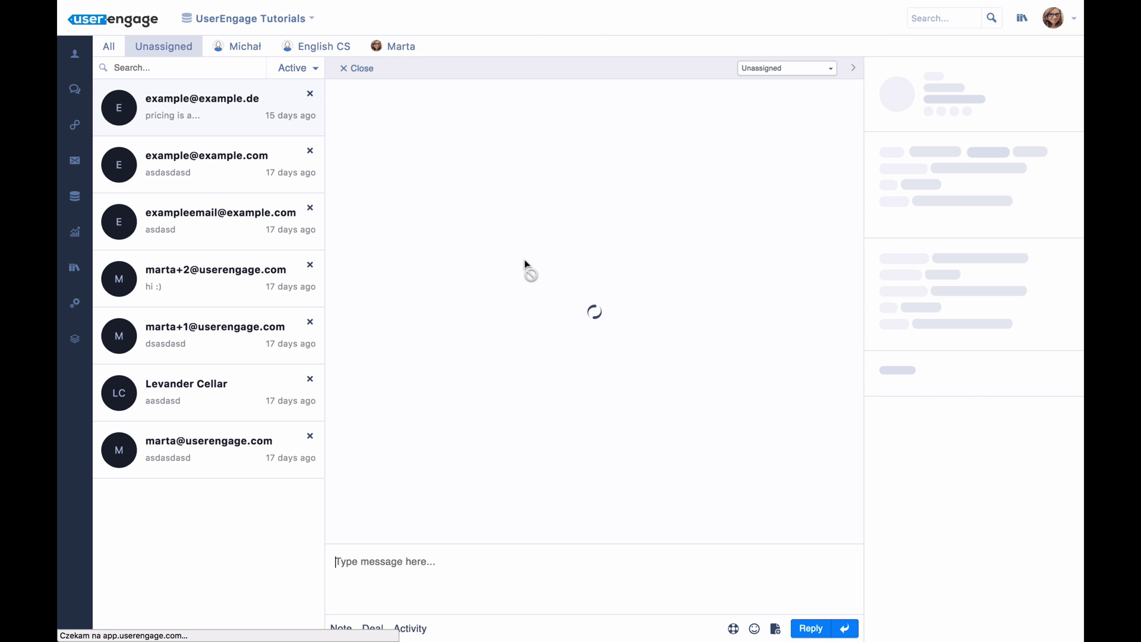
mouse_move(74, 160)
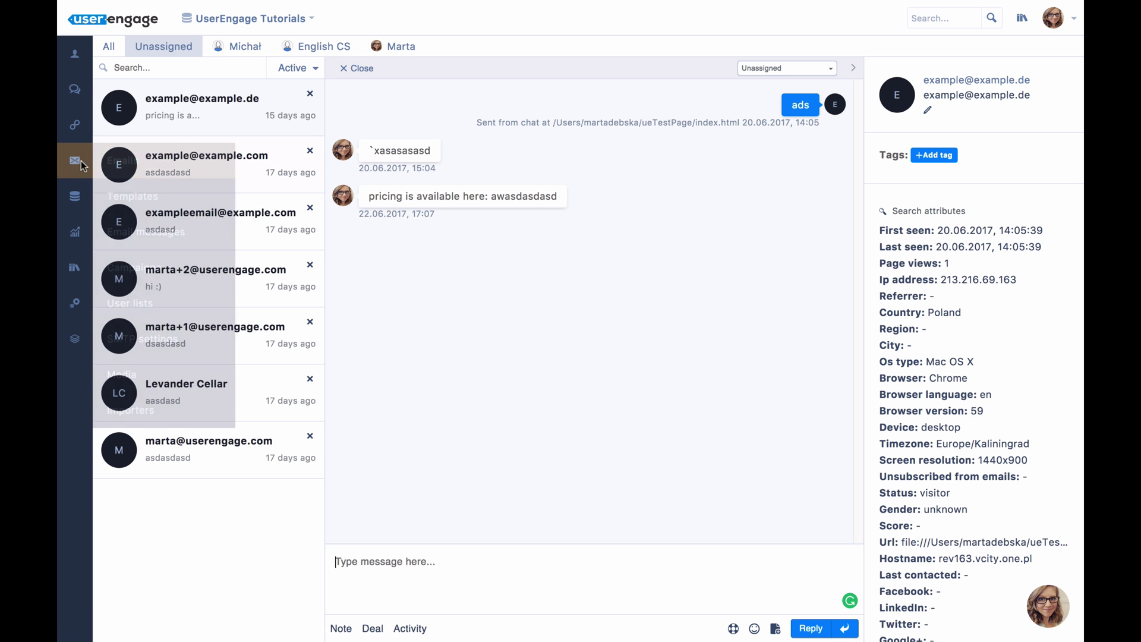
left_click(147, 273)
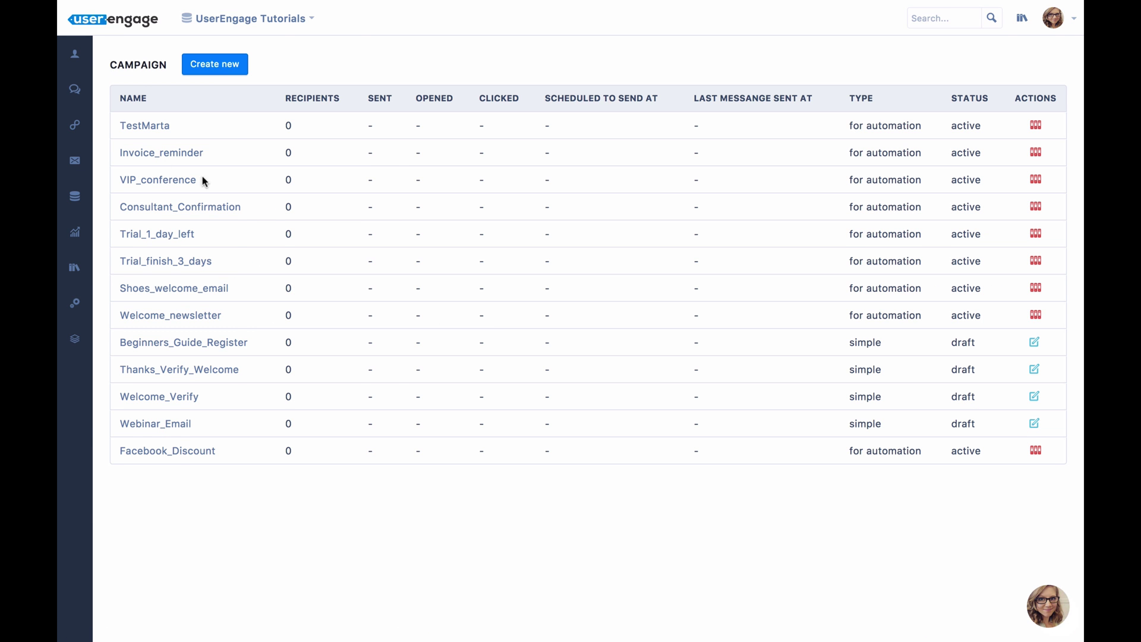
- Create a new automation action and place a Page visit trigger on its empty canvas
mouse_move(78, 147)
mouse_move(74, 128)
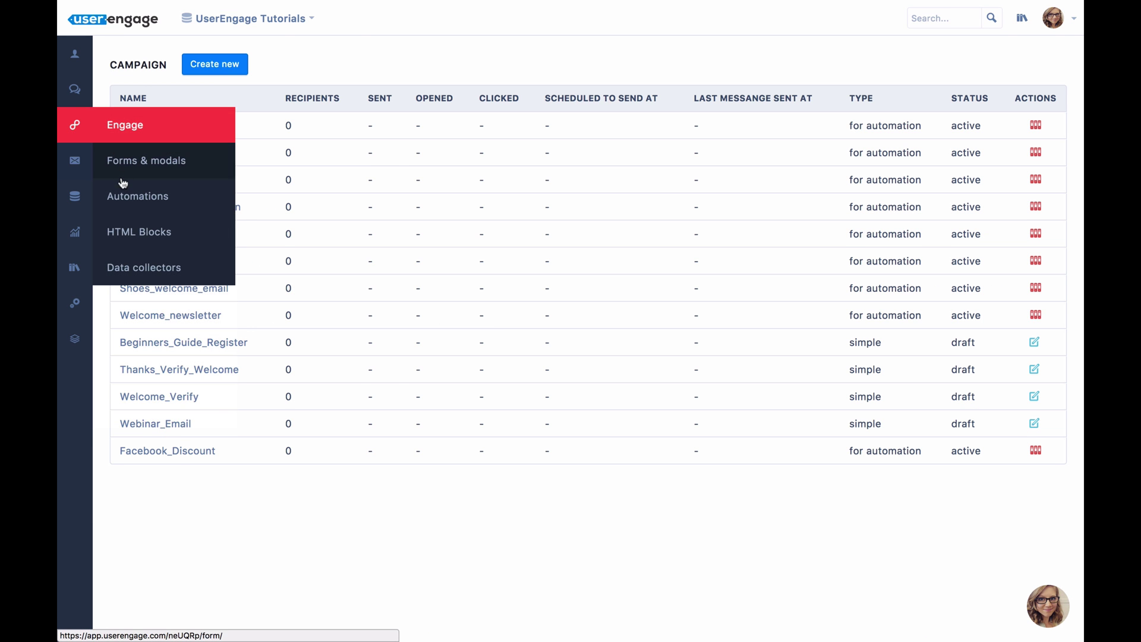
left_click(127, 200)
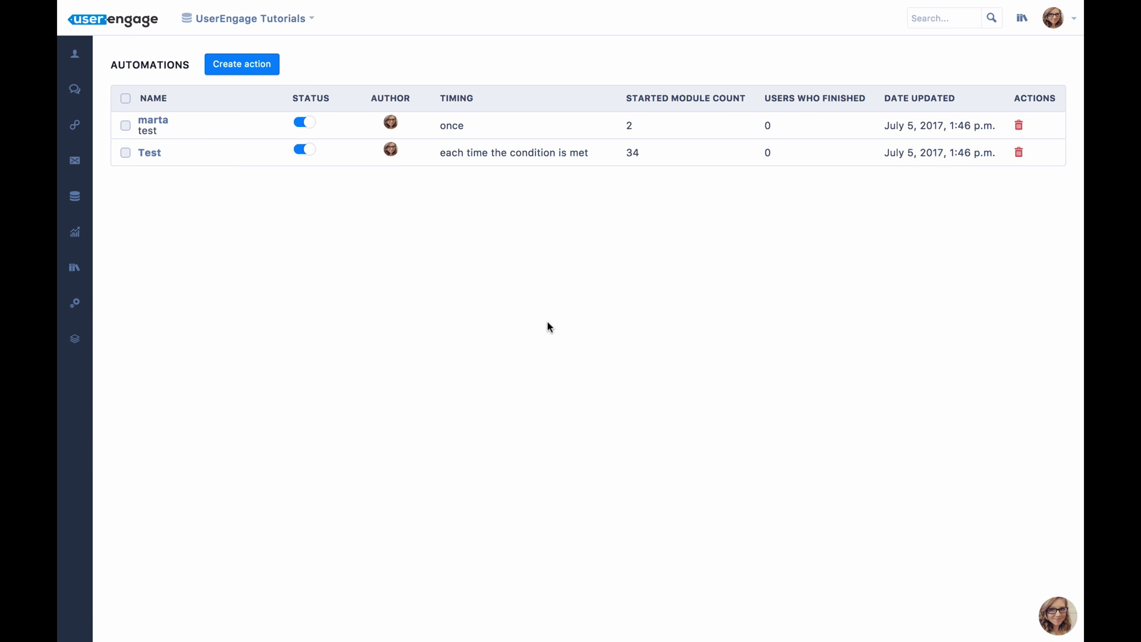
left_click(255, 73)
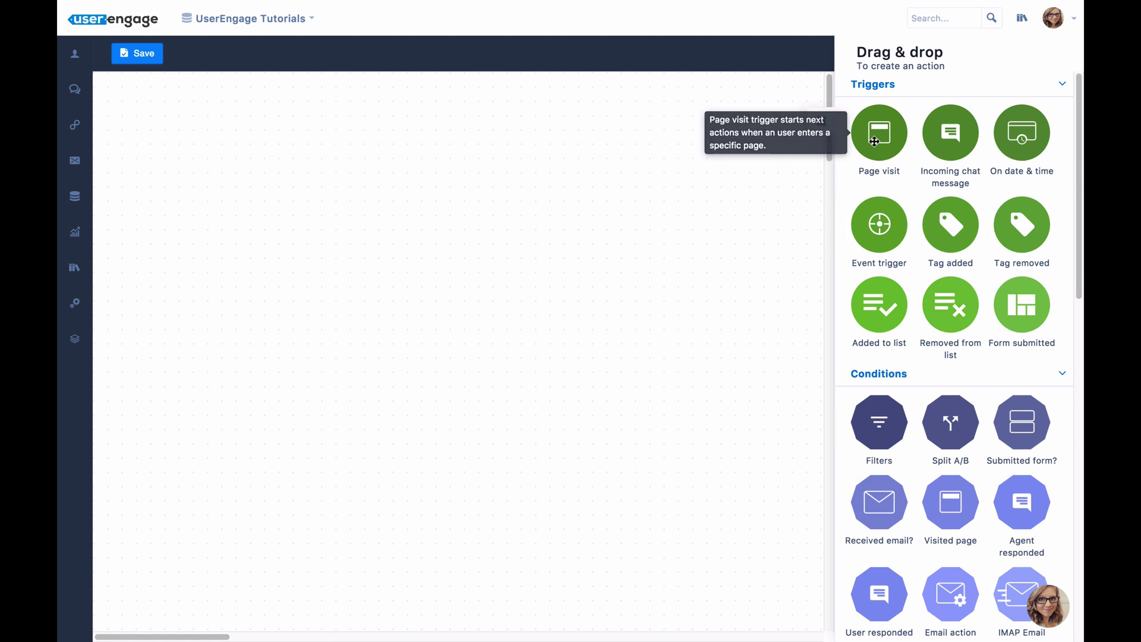
left_click_drag(874, 142, 217, 246)
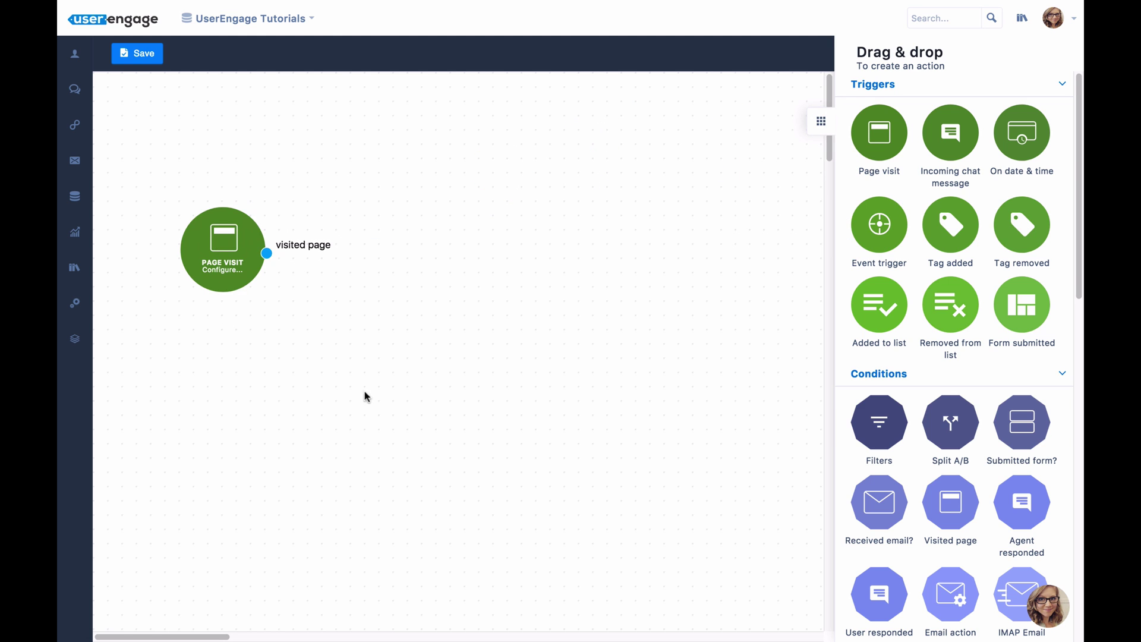
- View the options of the CRM and Analytics sections, and return to the people list without saving the automation
mouse_move(75, 196)
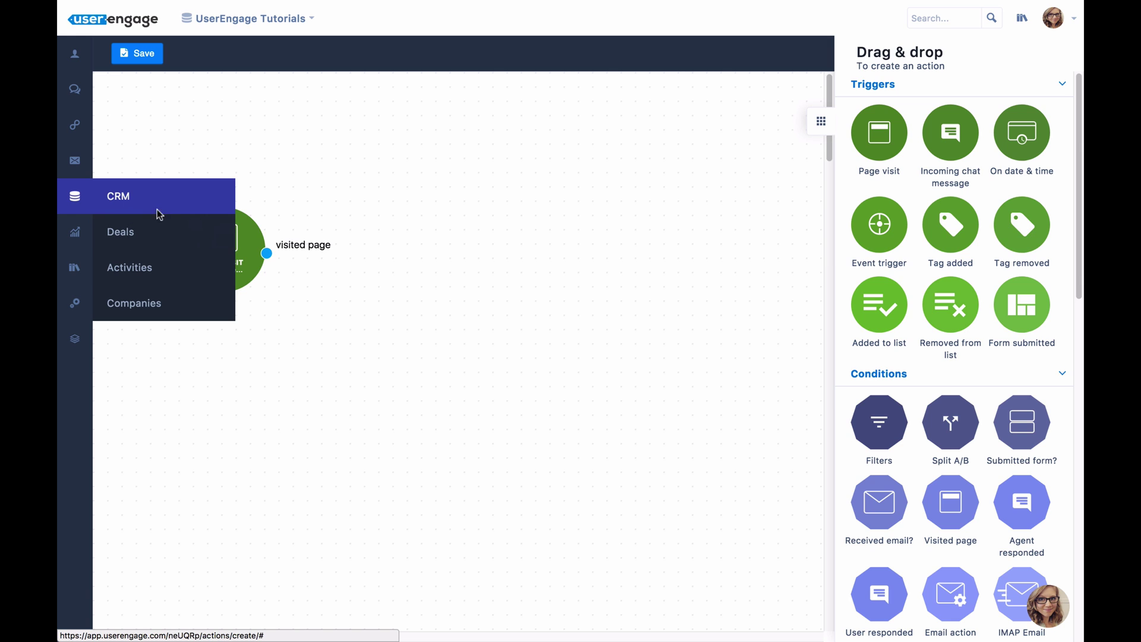
mouse_move(83, 232)
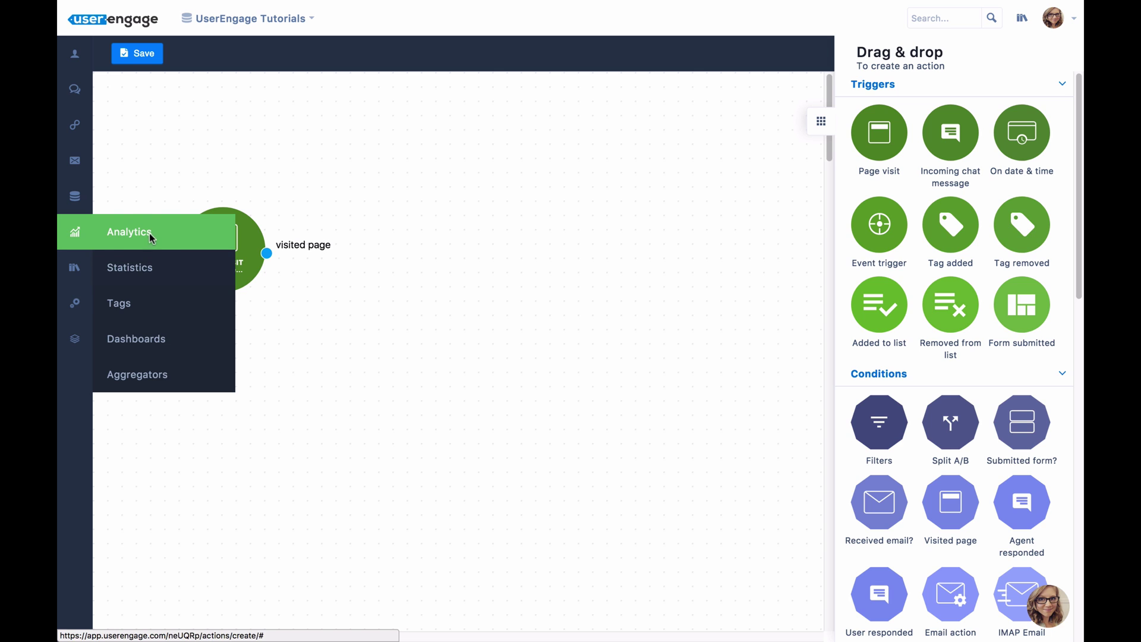
left_click(78, 57)
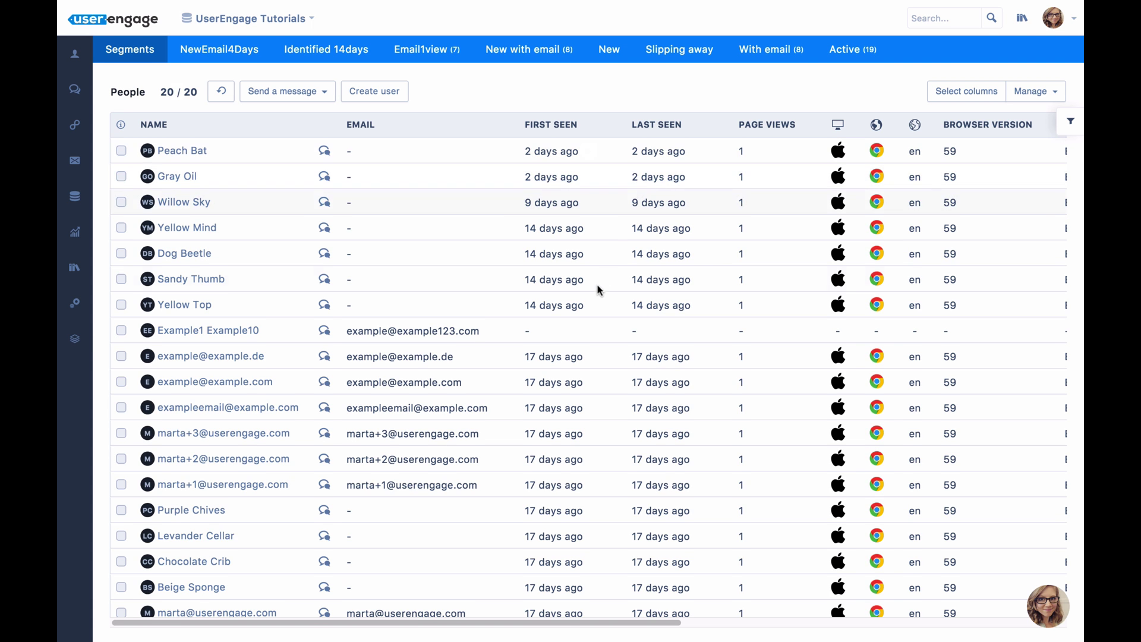
scroll(597, 287, "down", 2)
scroll(597, 287, "up", 2)
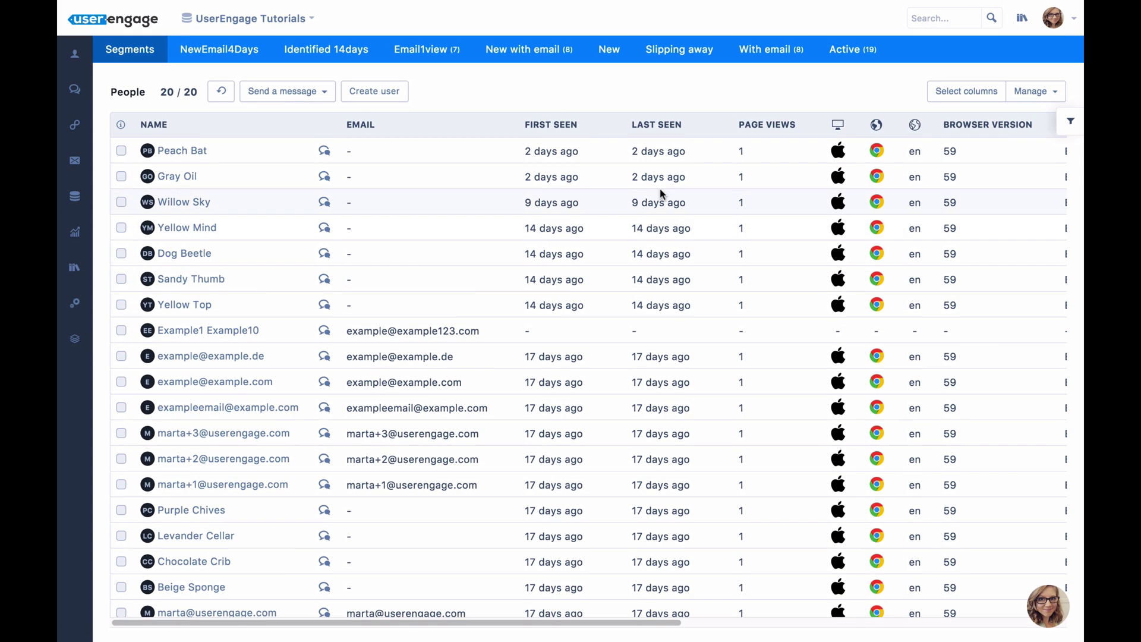